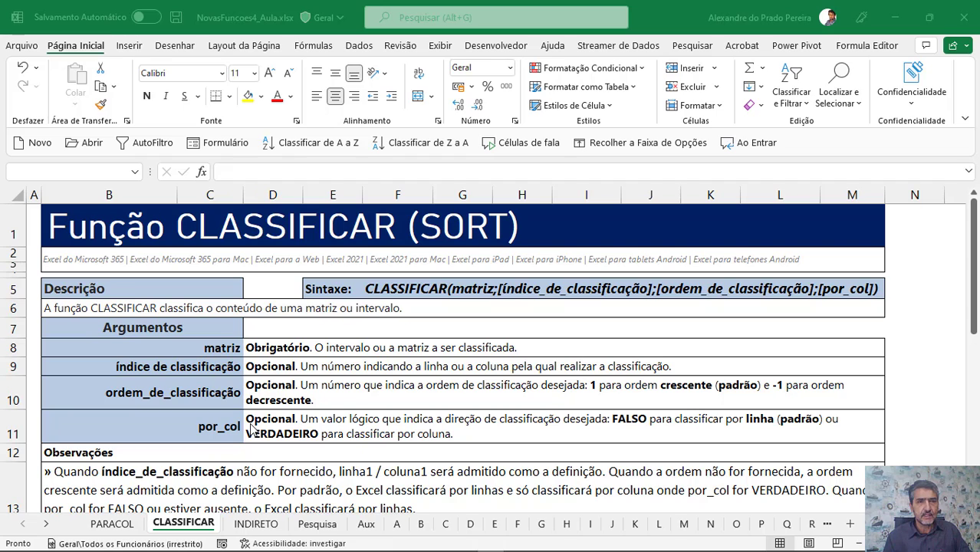
Step: In the Exemplos section of the CLASSIFICAR sheet, enter =CLASSIFICAR(B21:B28) in C21 to sort the Valores column
left_click(370, 399)
scroll(370, 404, "down", 3)
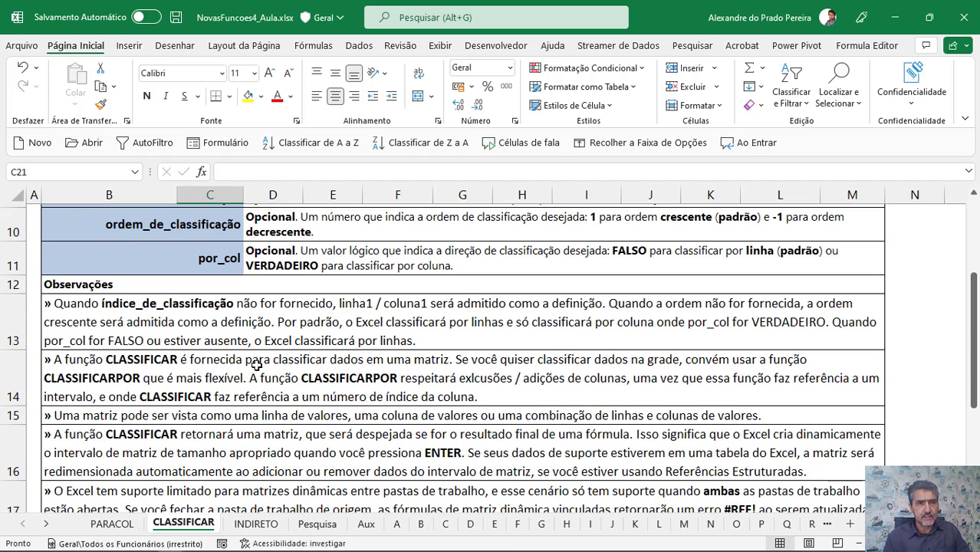
scroll(260, 372, "down", 2)
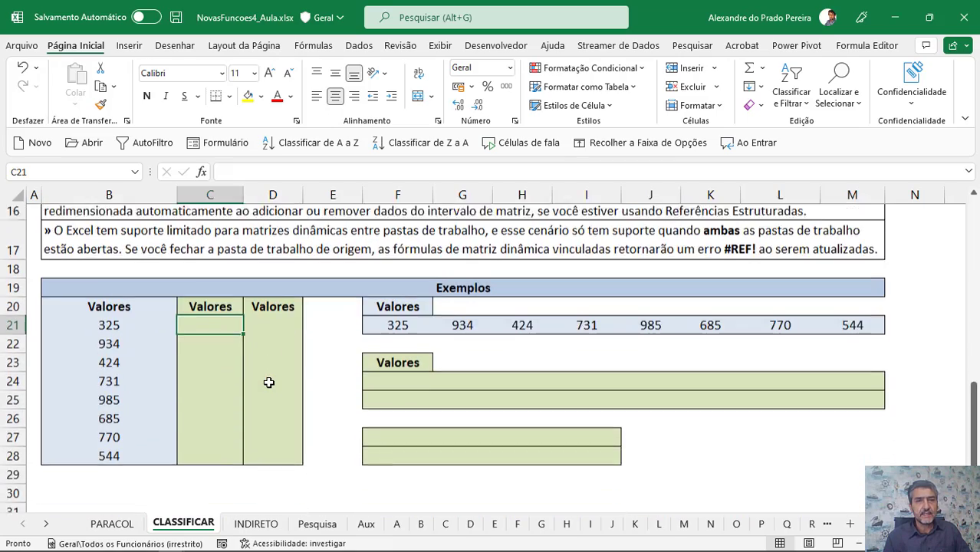
scroll(268, 382, "down", 1)
scroll(269, 382, "down", 1)
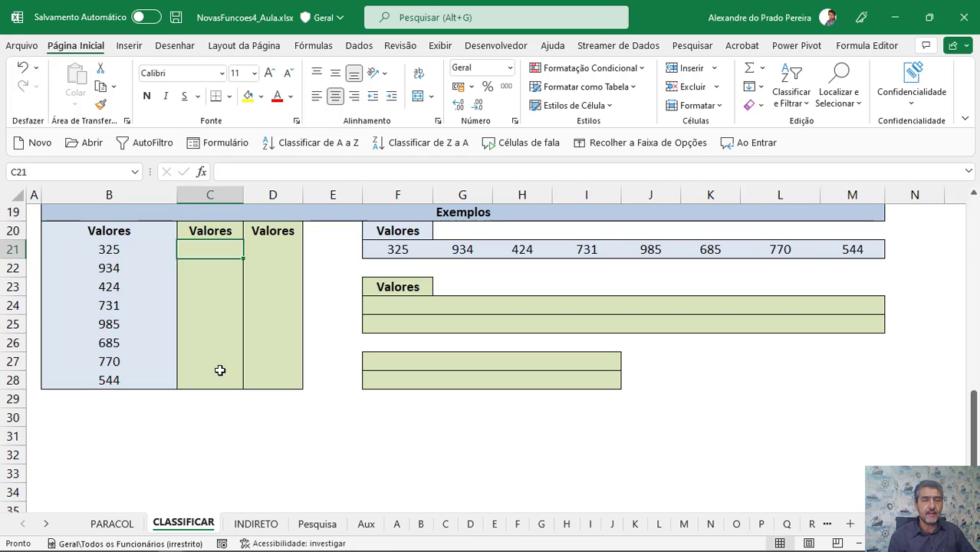
type("=c")
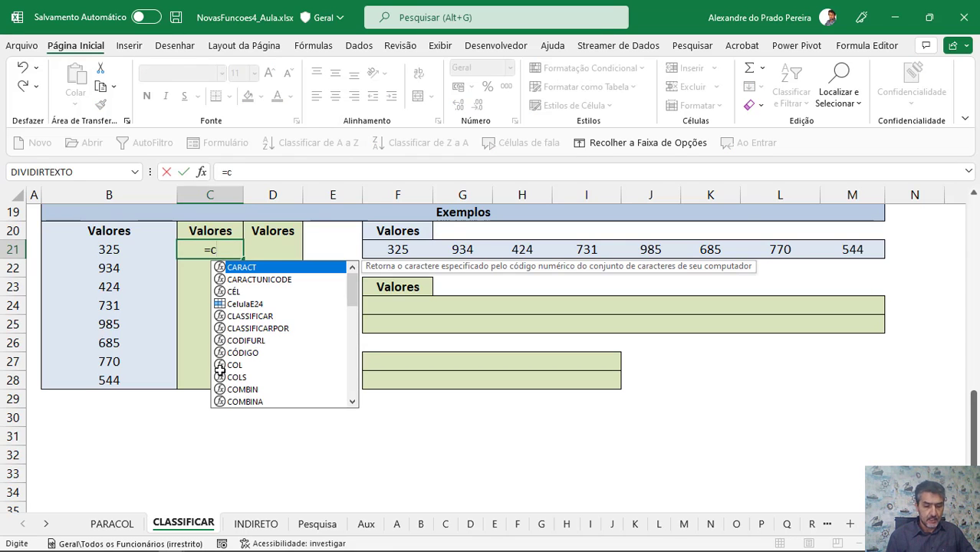
type("lassi")
key("Tab")
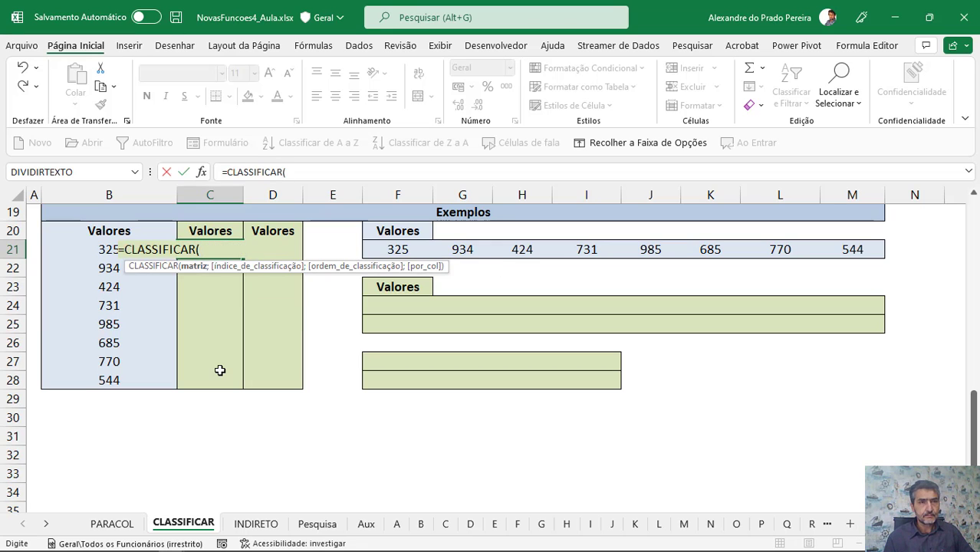
left_click_drag(81, 250, 88, 377)
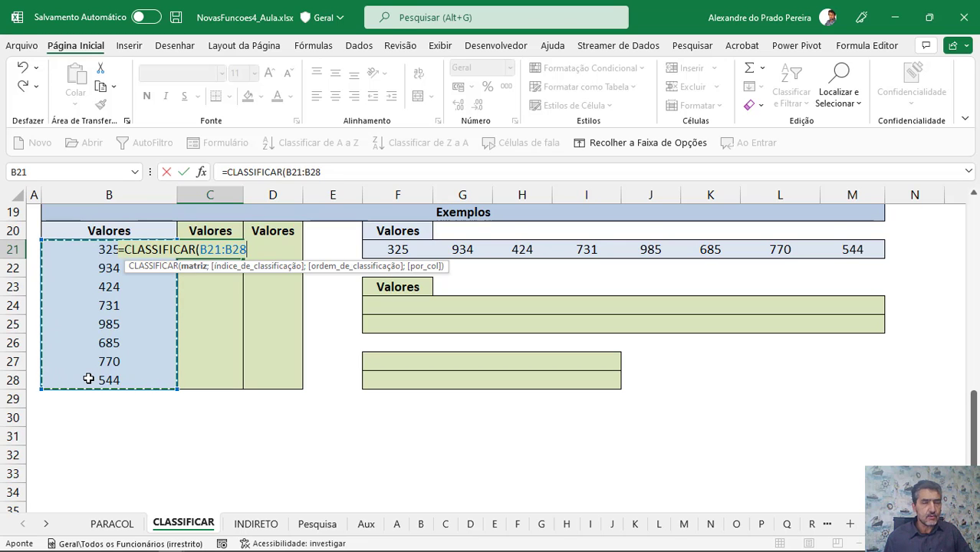
key("Return")
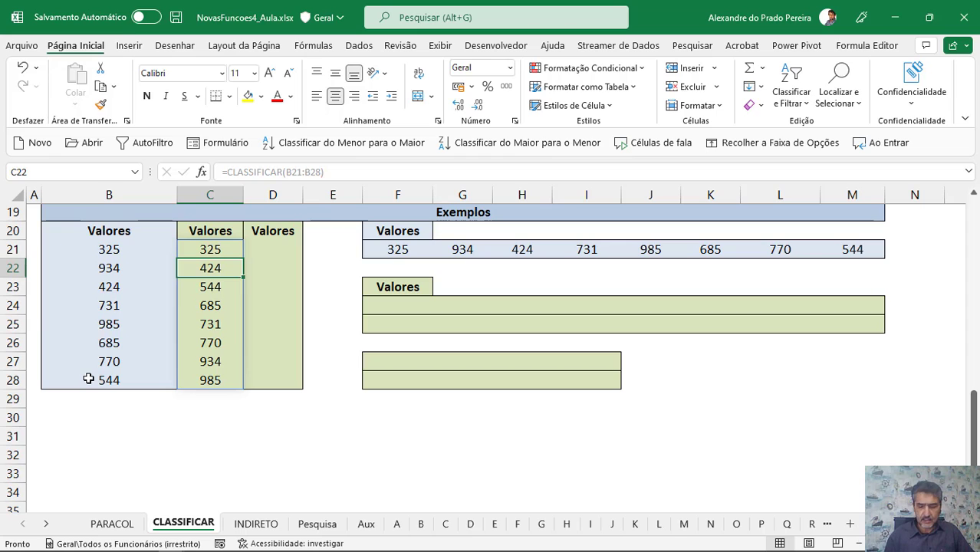
Step: Edit the formula in C21 to sort in descending order, making it =CLASSIFICAR(B21:B28;;-1)
key("Up")
key("F2")
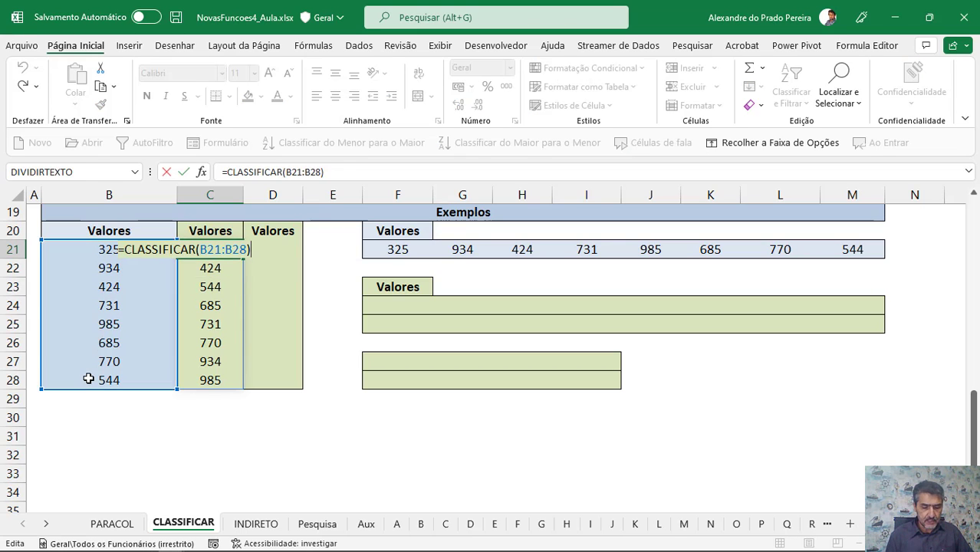
key("BackSpace")
type(";")
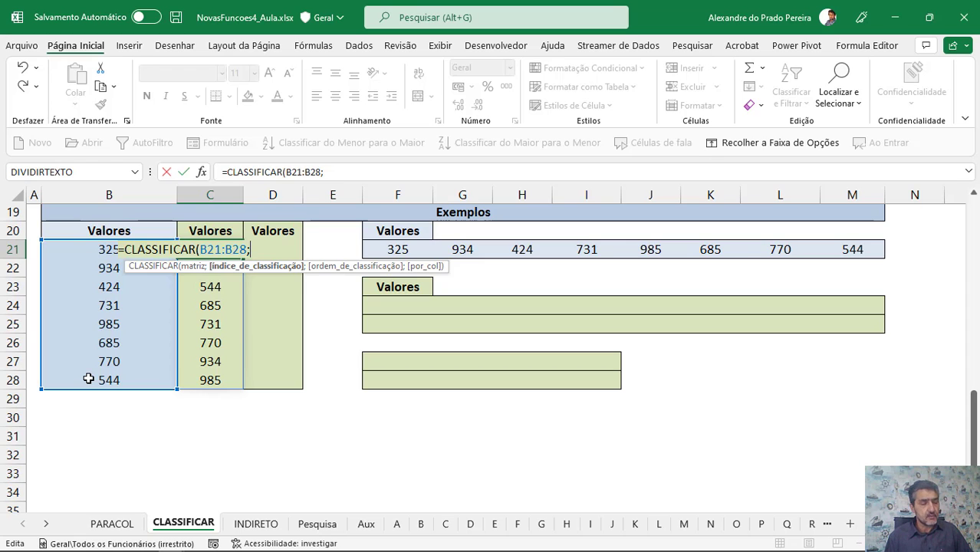
type(";")
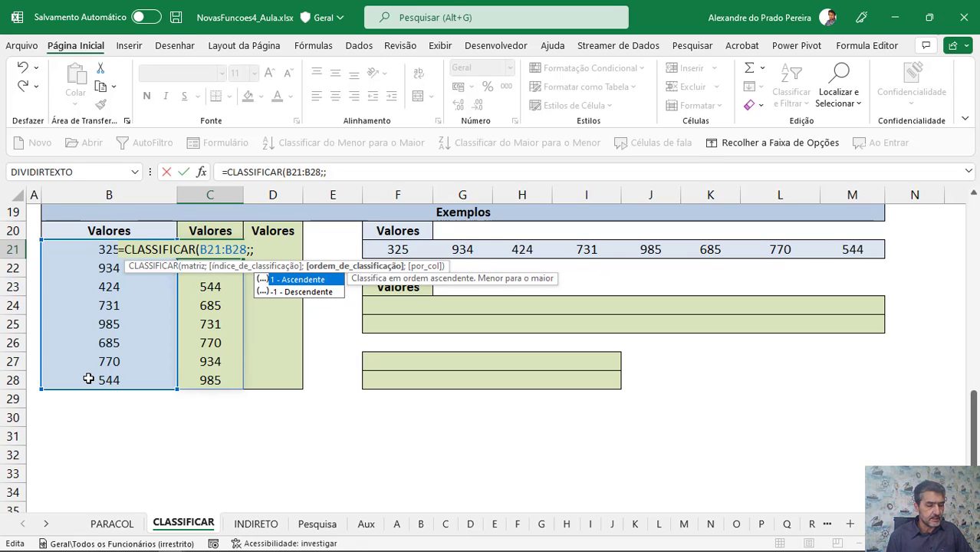
type("-1")
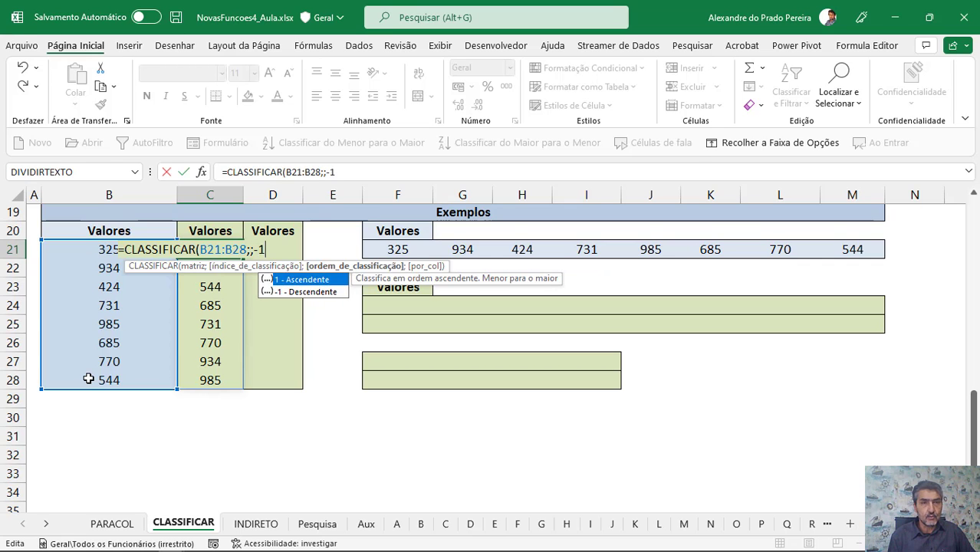
type(")")
key("Return")
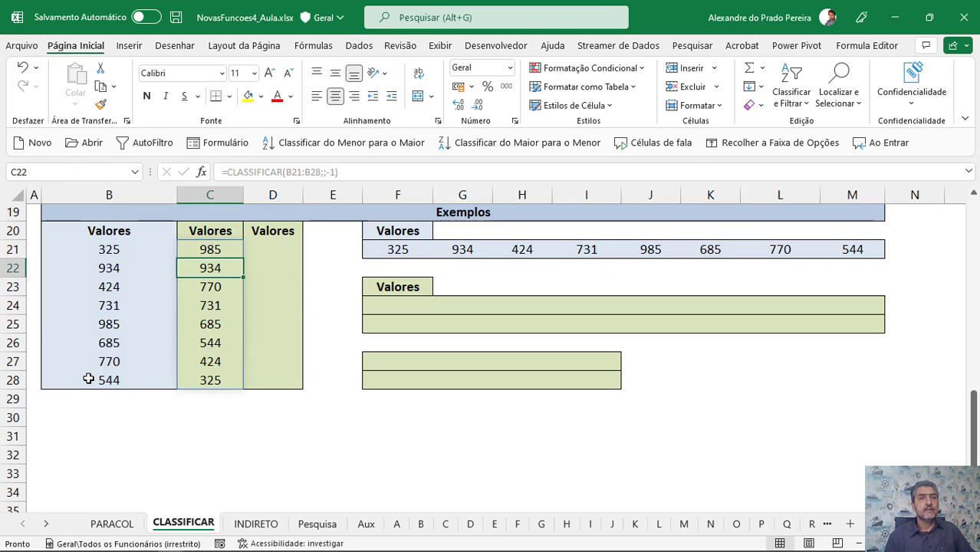
Step: Enter =CLASSIFICAR(B21:B28;;1) in D21 to sort the column B values in ascending order
left_click(270, 246)
type("=class")
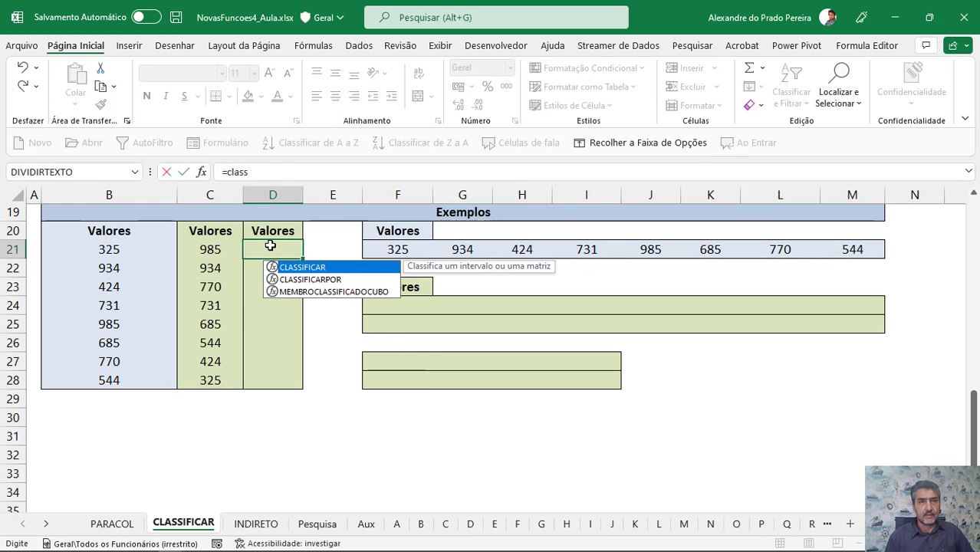
key("Tab")
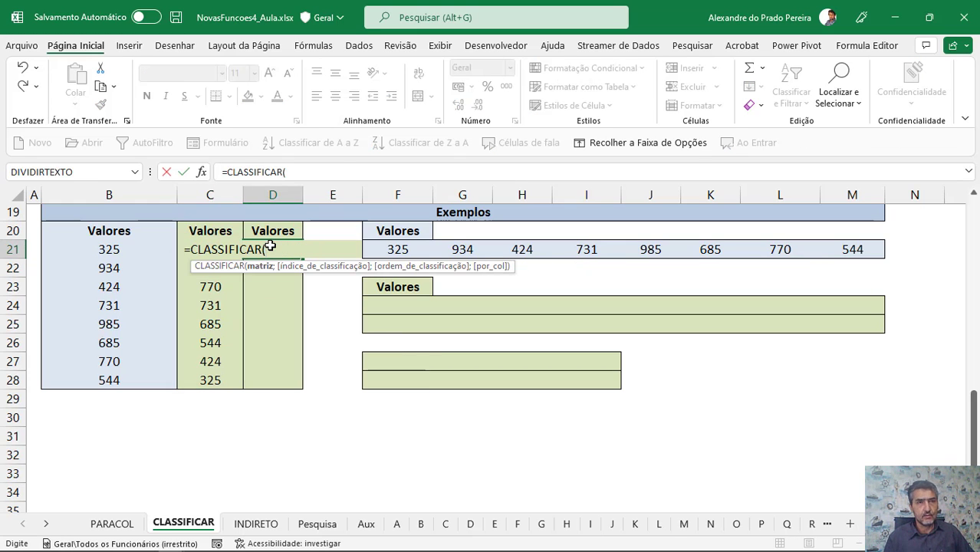
key("Left")
key("Left")
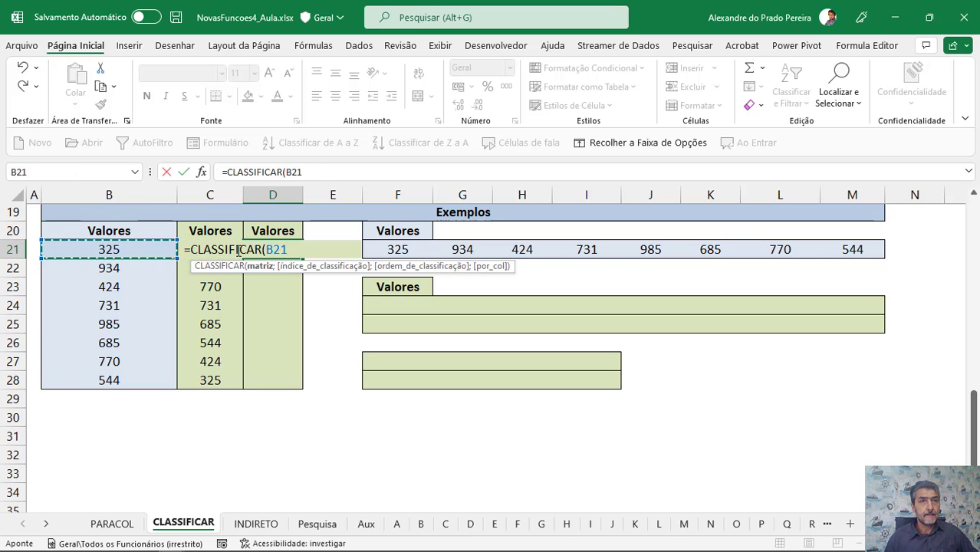
key("ctrl+shift+Down")
type(";;")
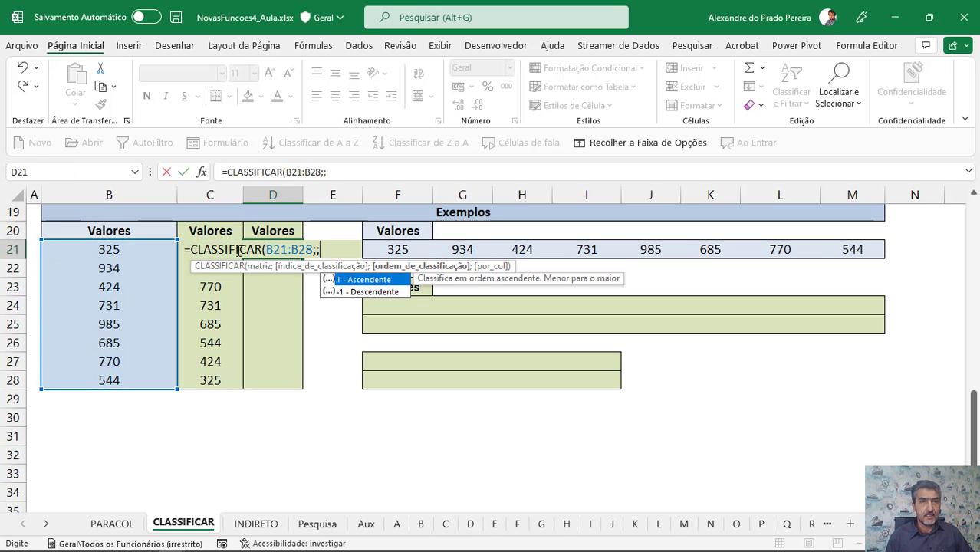
type("1)")
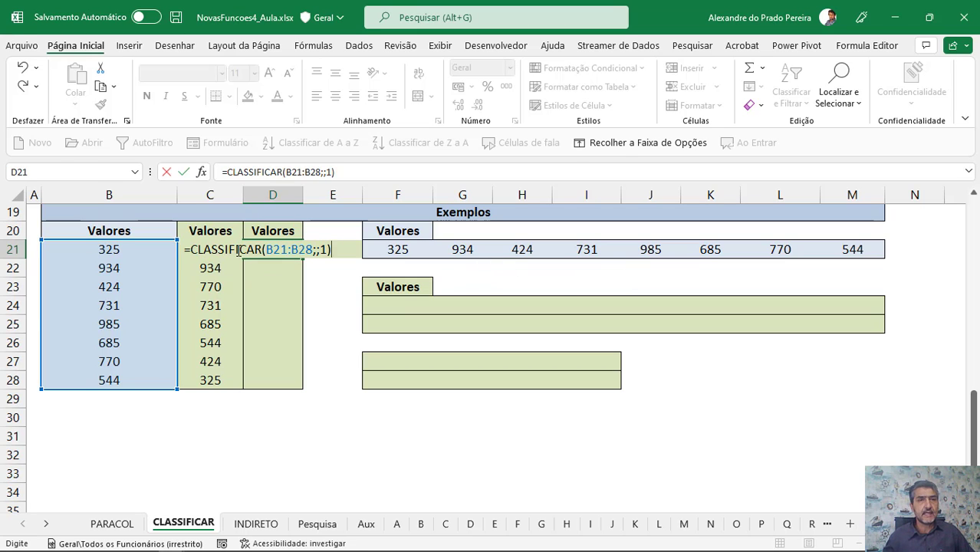
key("Return")
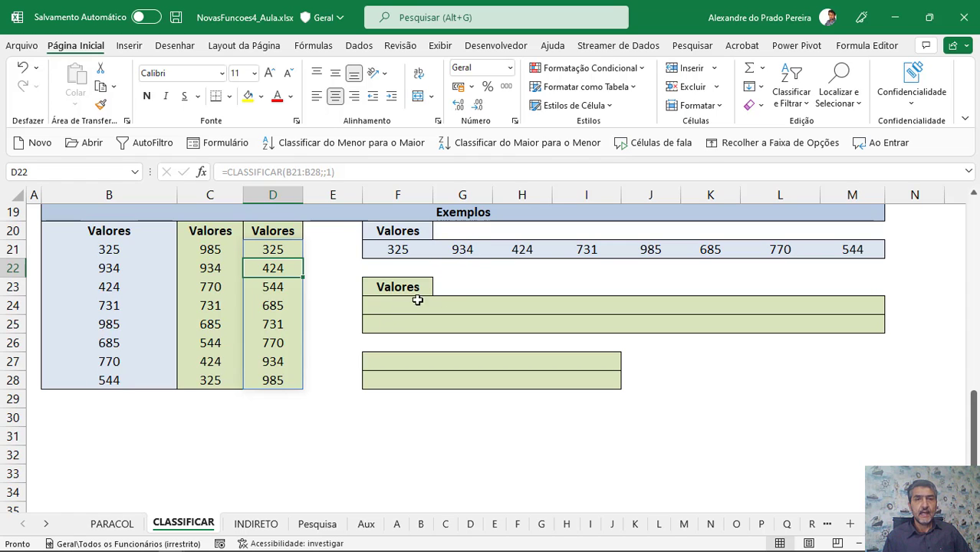
Step: Check the formula behind the horizontal values in F21, and start a CLASSIFICAR formula in F24 with the spilled range F21# as its matrix
left_click(393, 247)
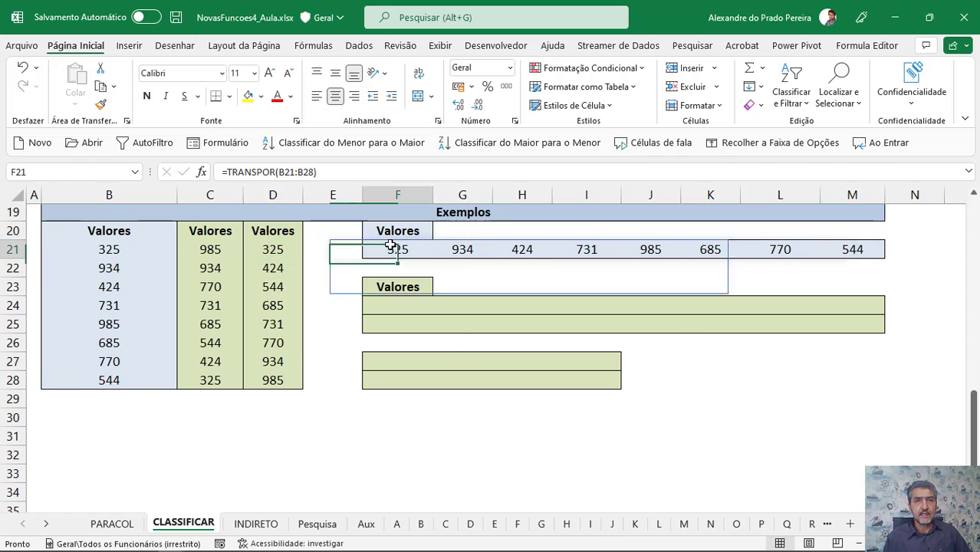
double_click(389, 249)
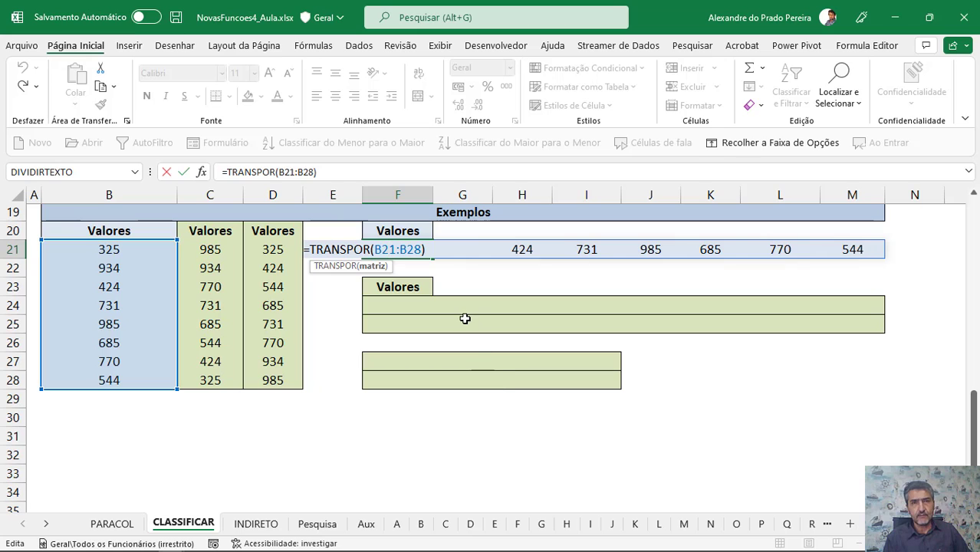
key("Return")
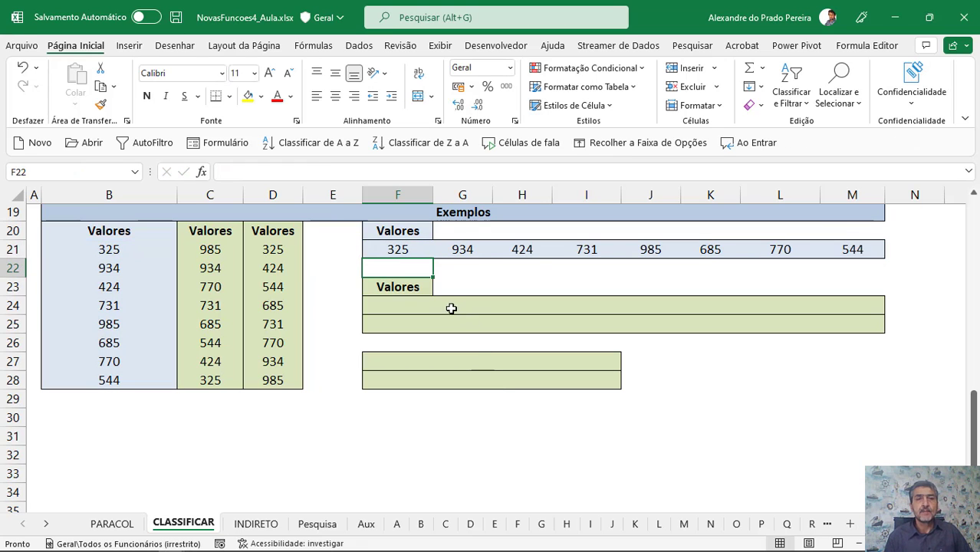
left_click(407, 302)
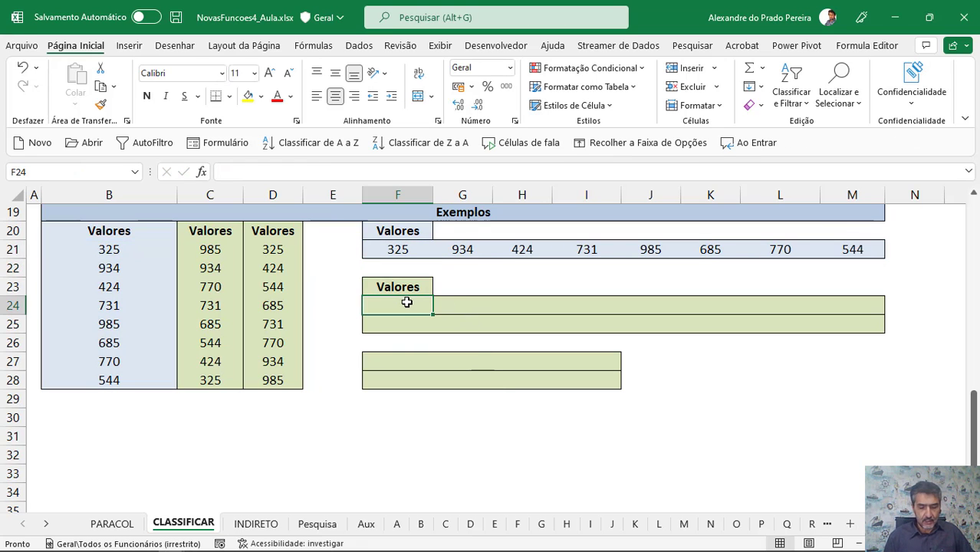
type("=")
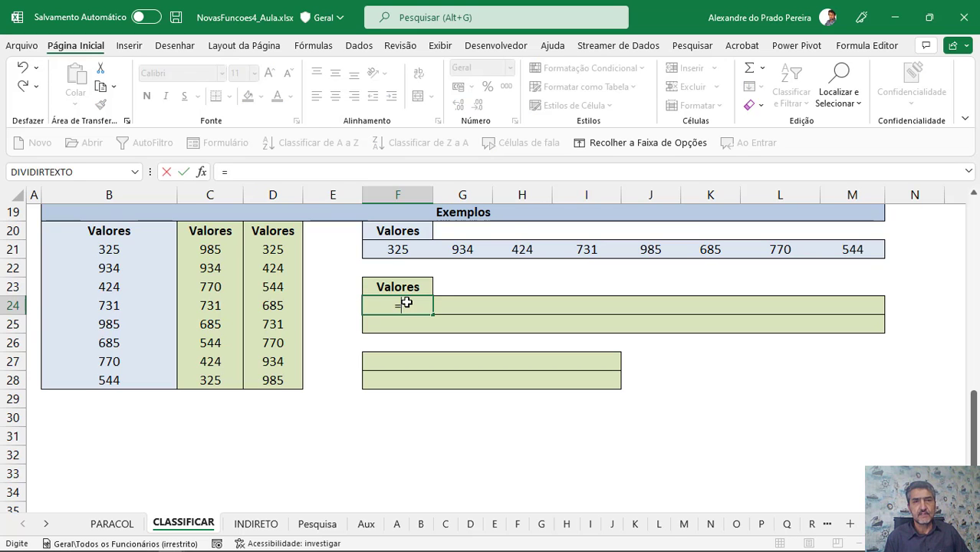
type("lass")
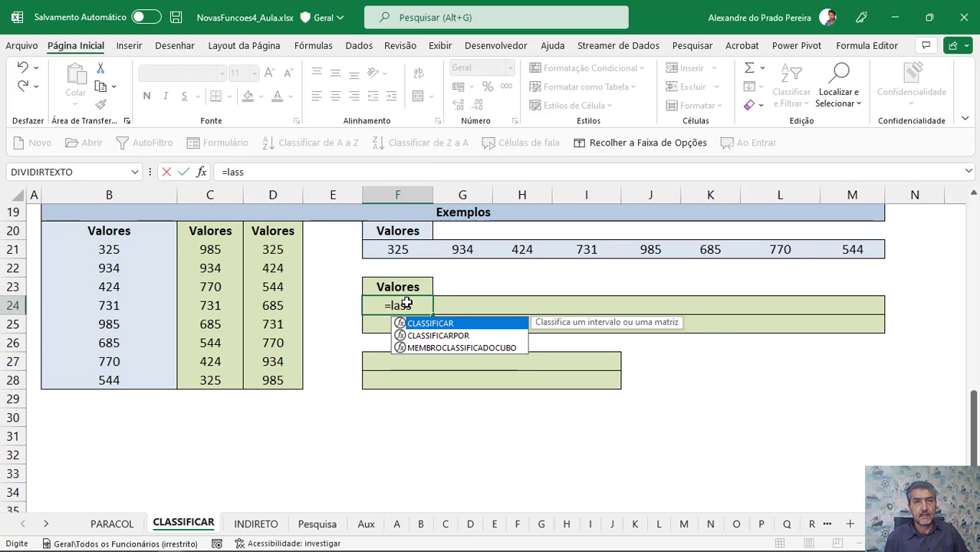
key("BackSpace")
key("BackSpace")
key("BackSpace")
key("BackSpace")
type("cla")
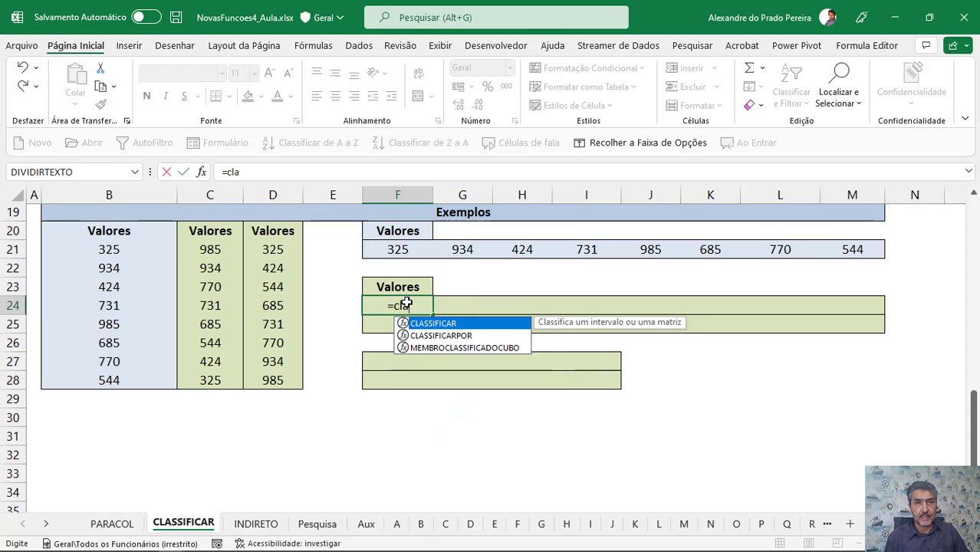
key("Tab")
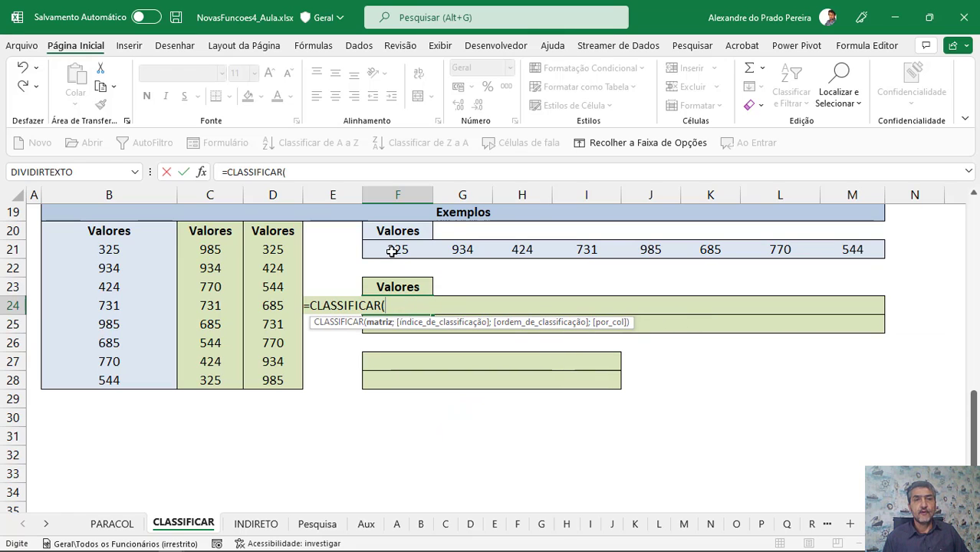
left_click(391, 251)
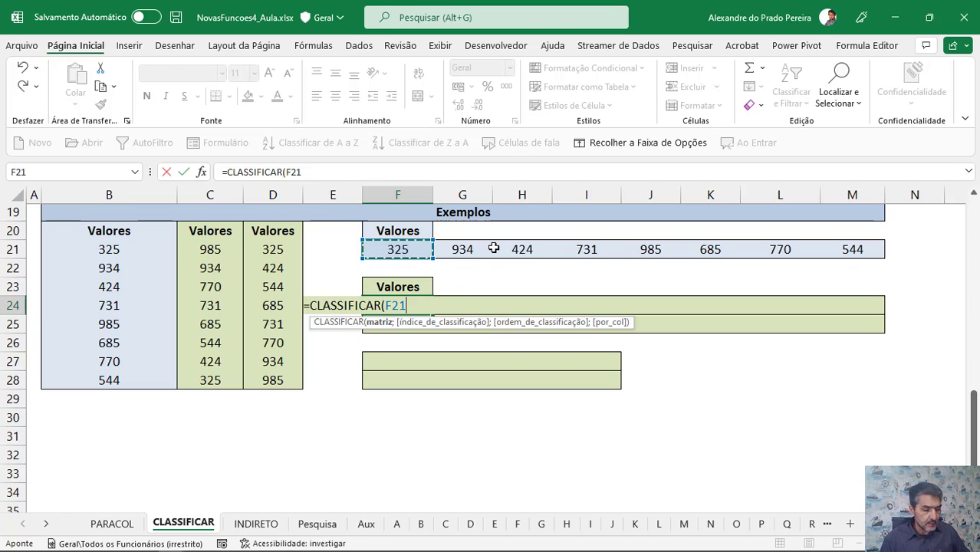
type("#")
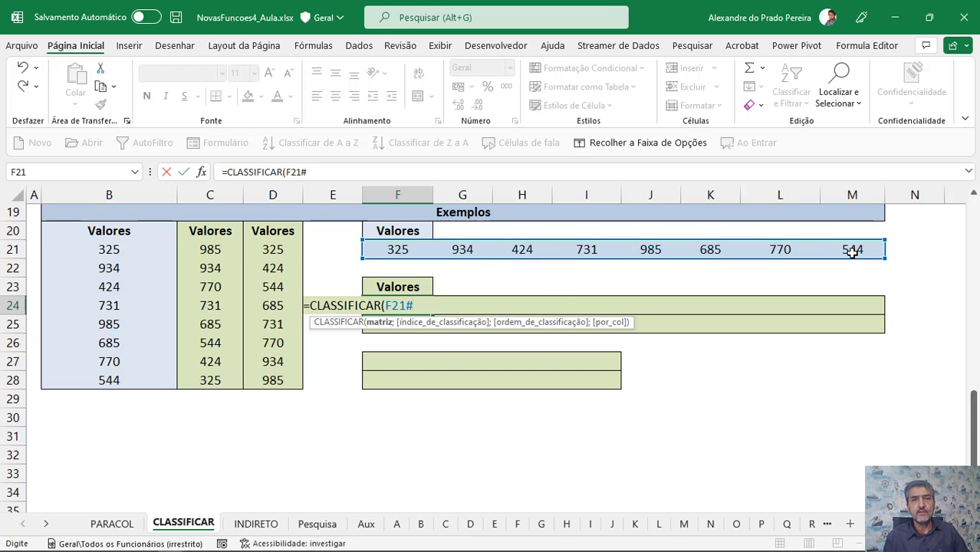
Step: Complete the F24 formula as =CLASSIFICAR(F21#;;-1;VERDADEIRO) to sort the row in descending order by column
type(";")
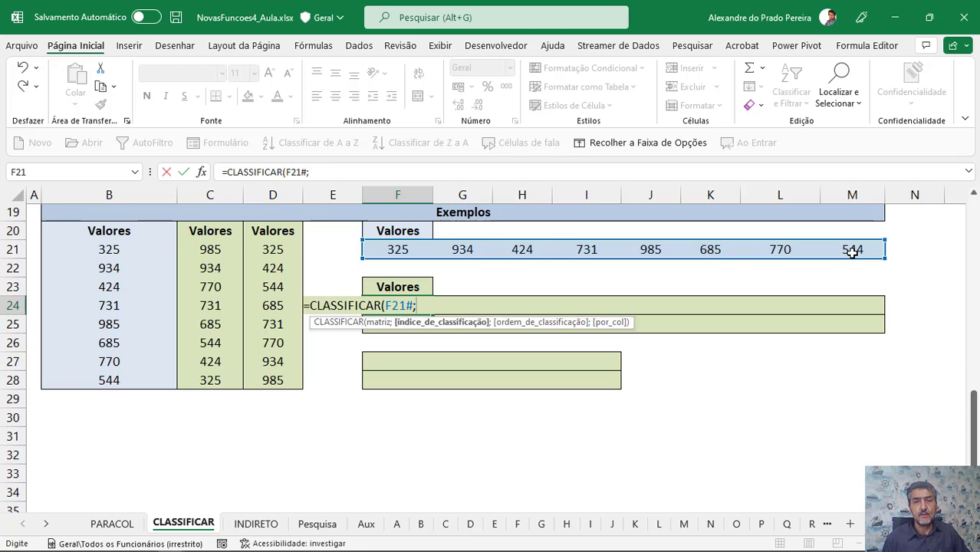
type(";")
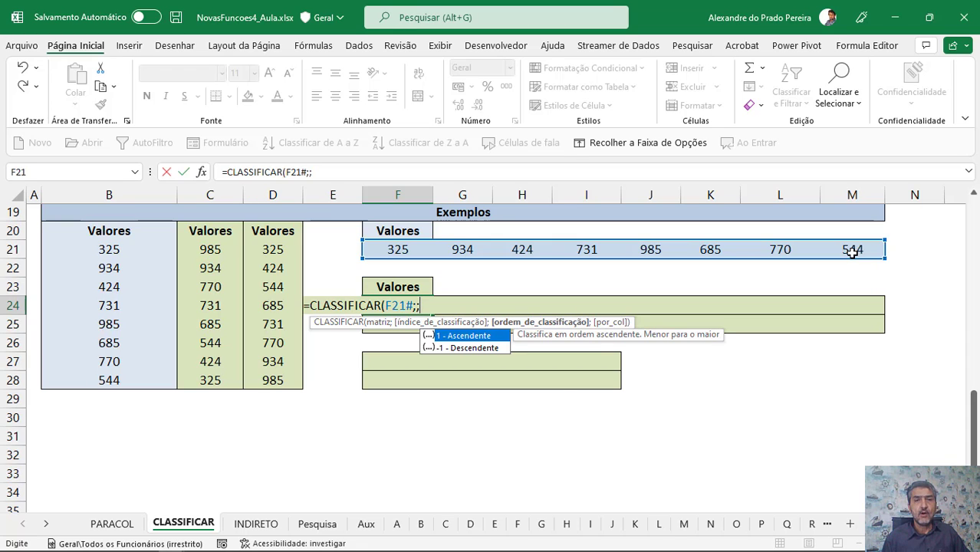
type("-1")
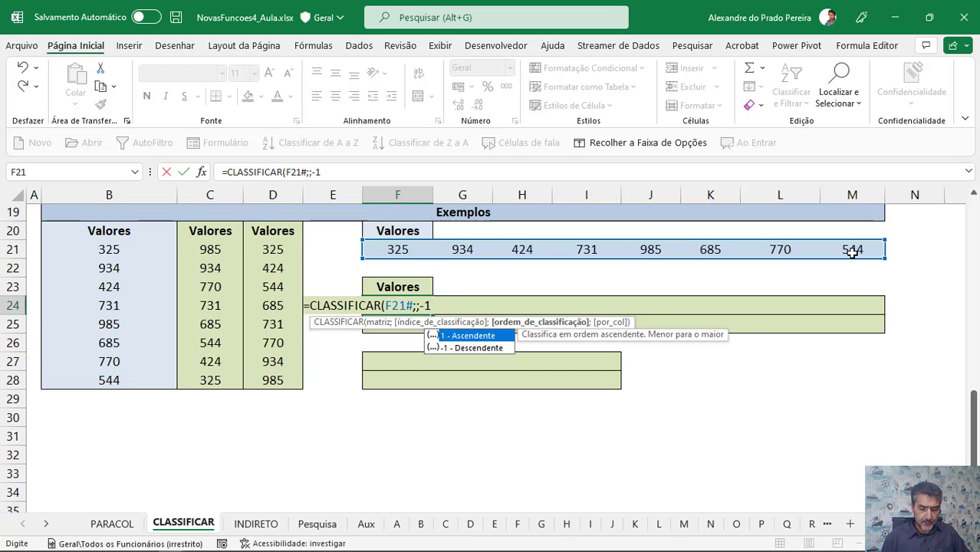
type(";")
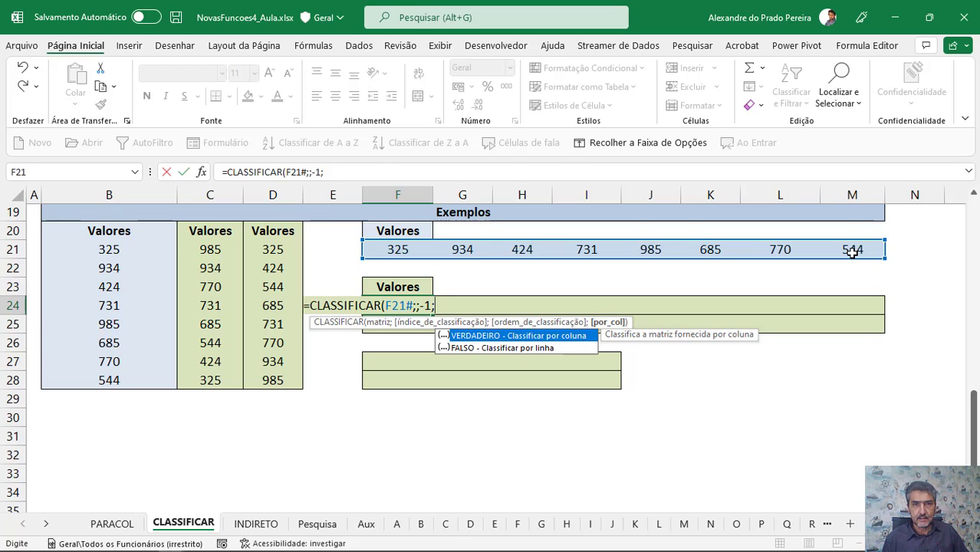
key("Tab")
type(")")
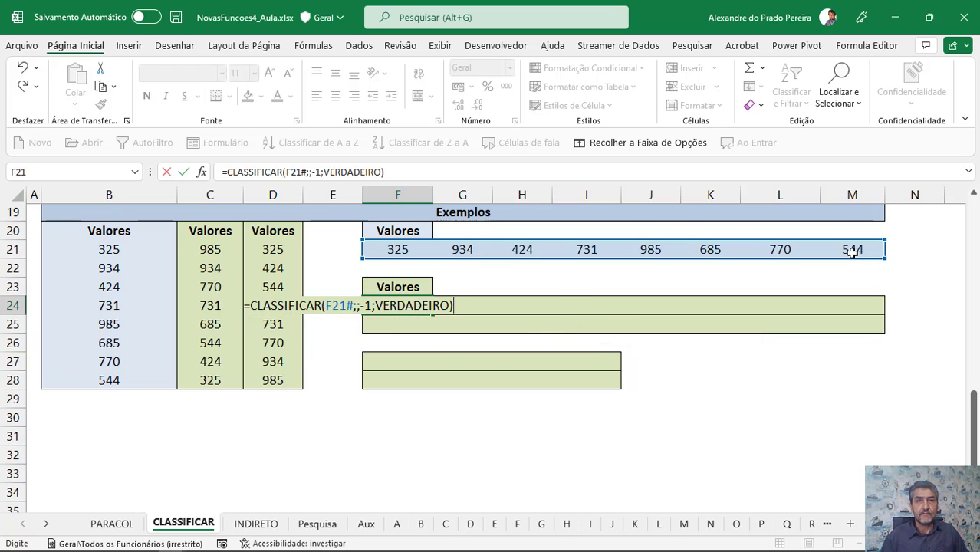
key("Return")
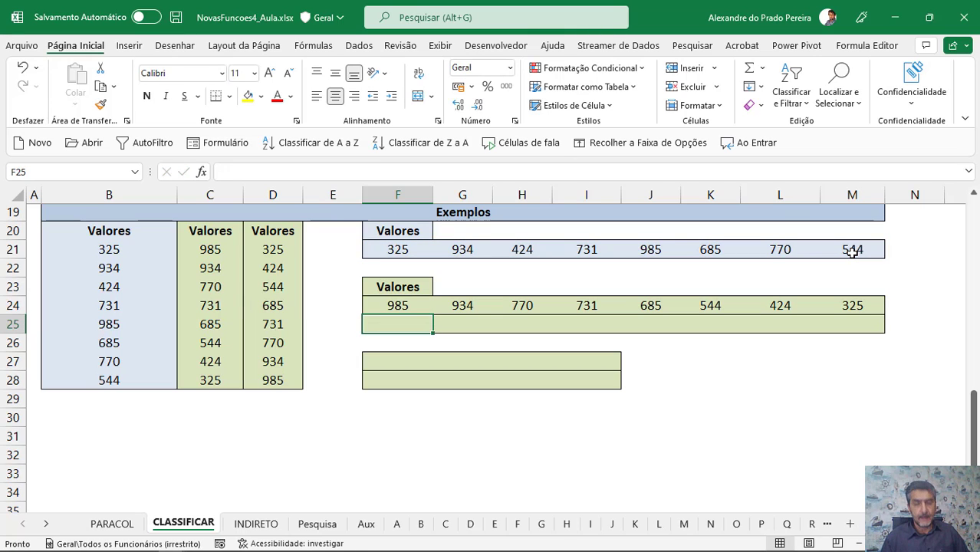
Step: Enter =CLASSIFICAR(F21#;;1;VERDADEIRO) in F25 to sort the horizontal values in ascending order by column
type("=class")
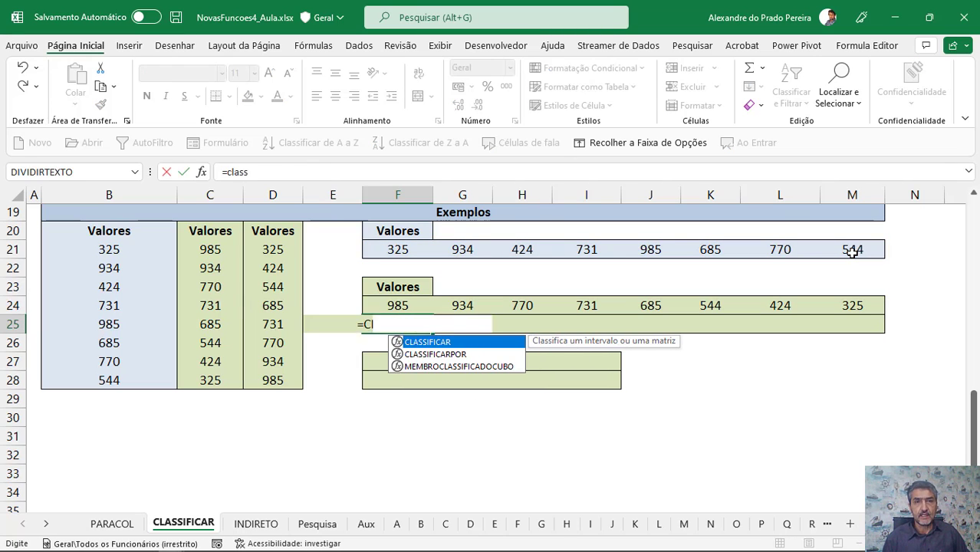
key("Tab")
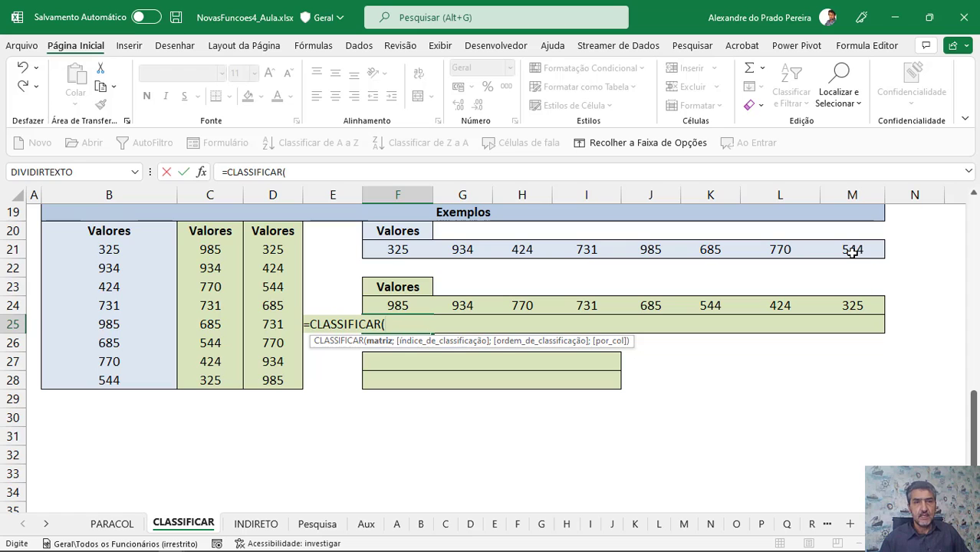
key("Up")
key("Up")
key("Up")
key("Up")
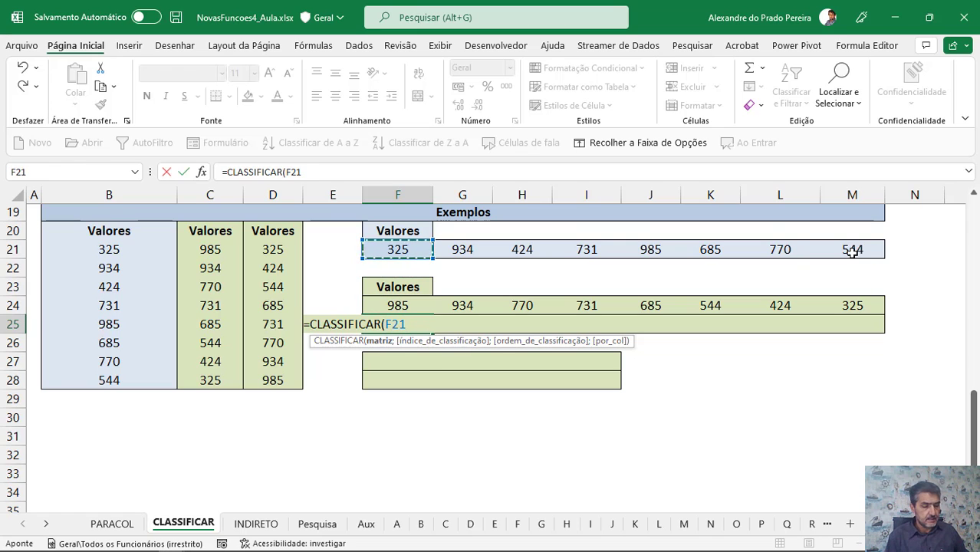
type("#;;")
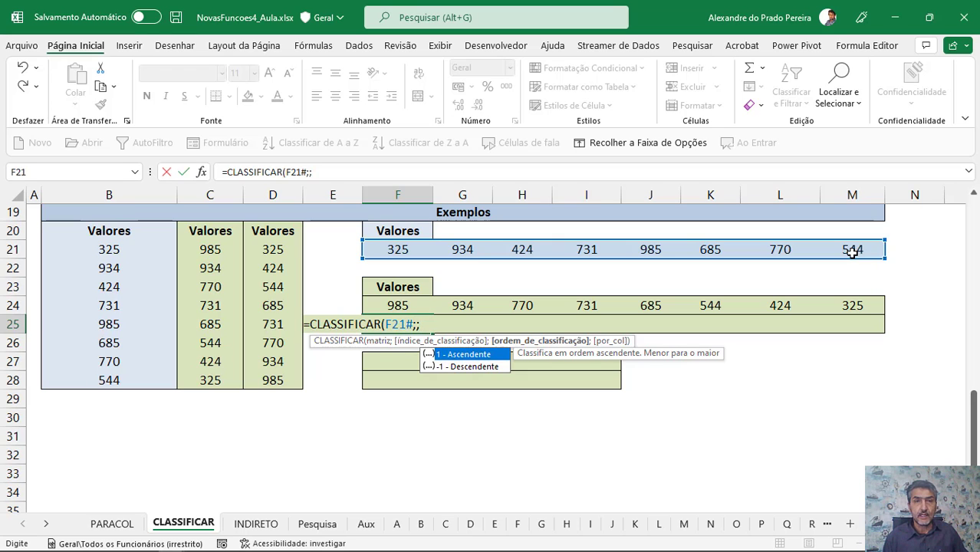
type("1;")
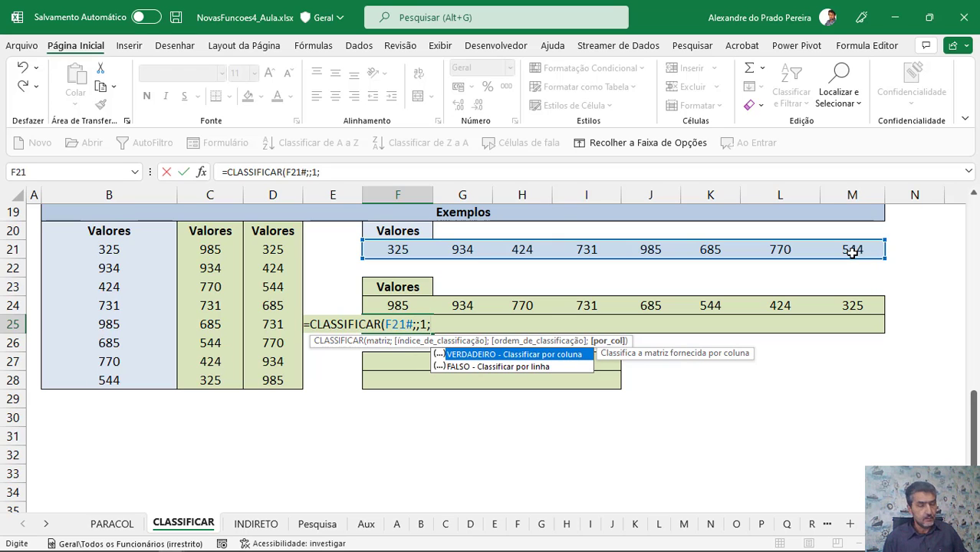
key("Tab")
type(")")
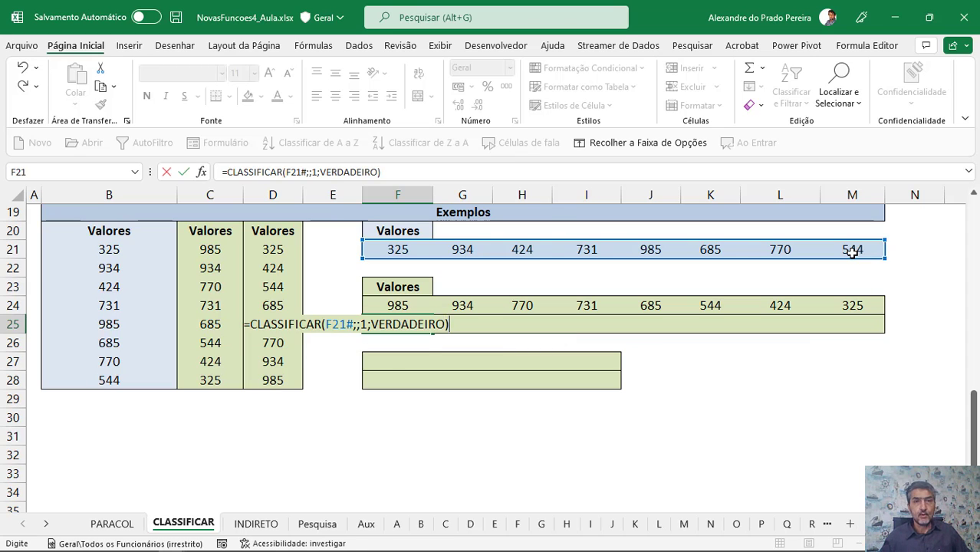
key("Return")
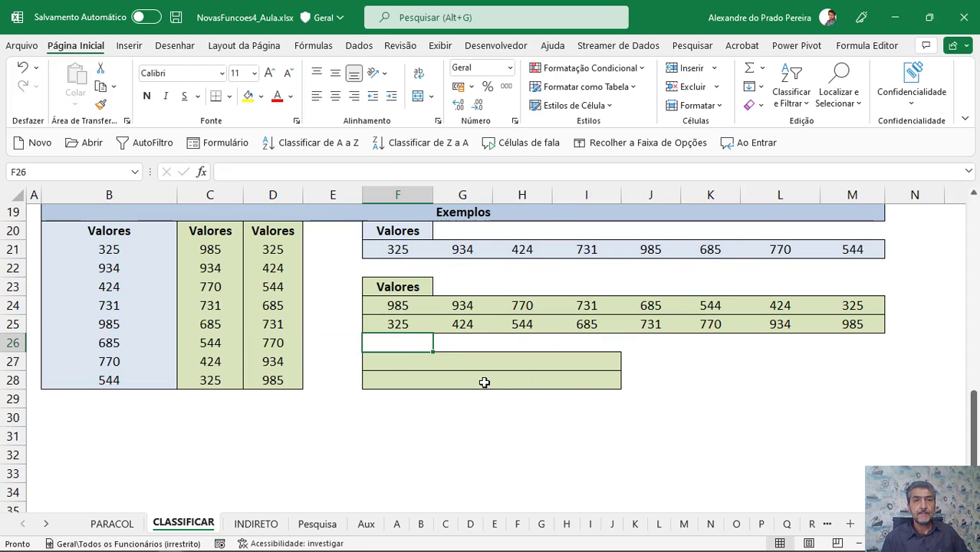
Step: Enter =FILTRO(F21#;F21#<700) in F27 to extract the row 21 values below 700
left_click(389, 364)
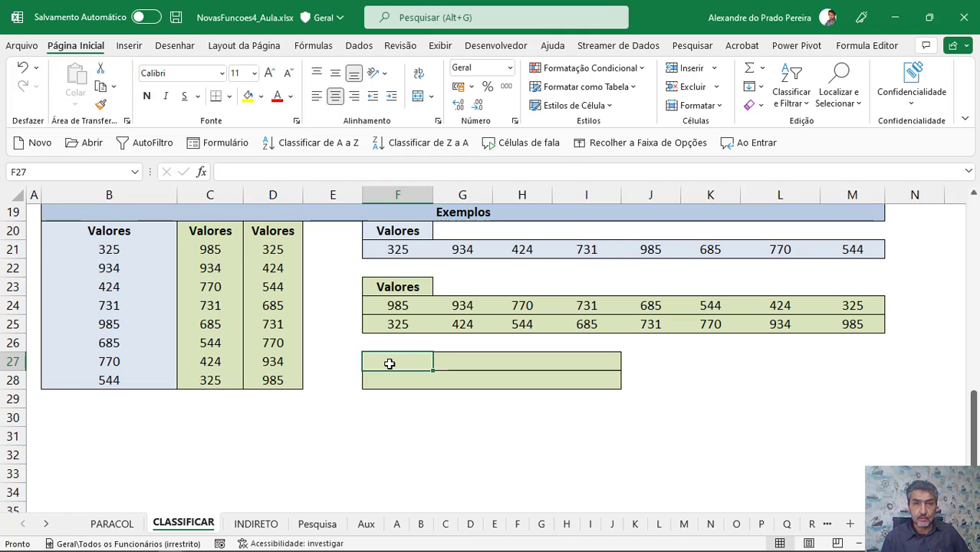
type("=filtro(")
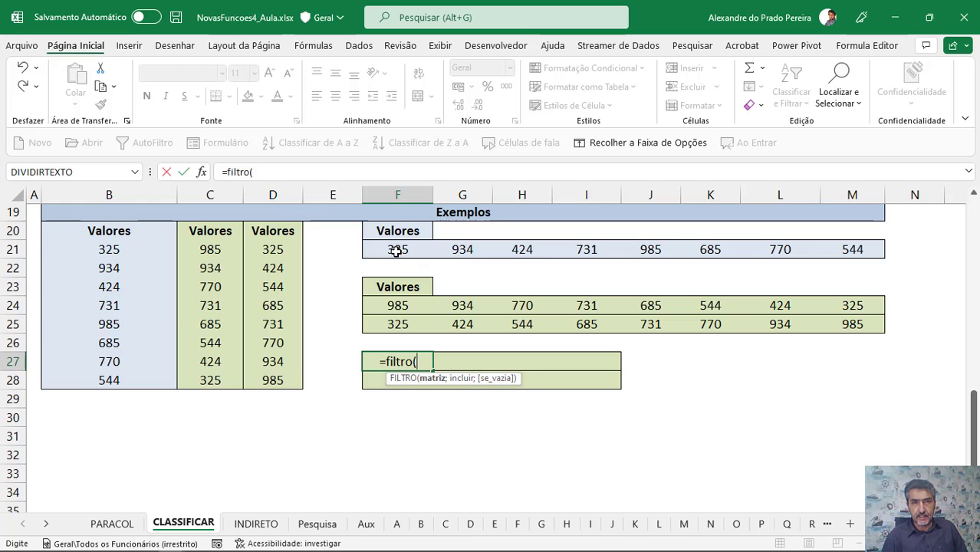
left_click_drag(393, 247, 834, 256)
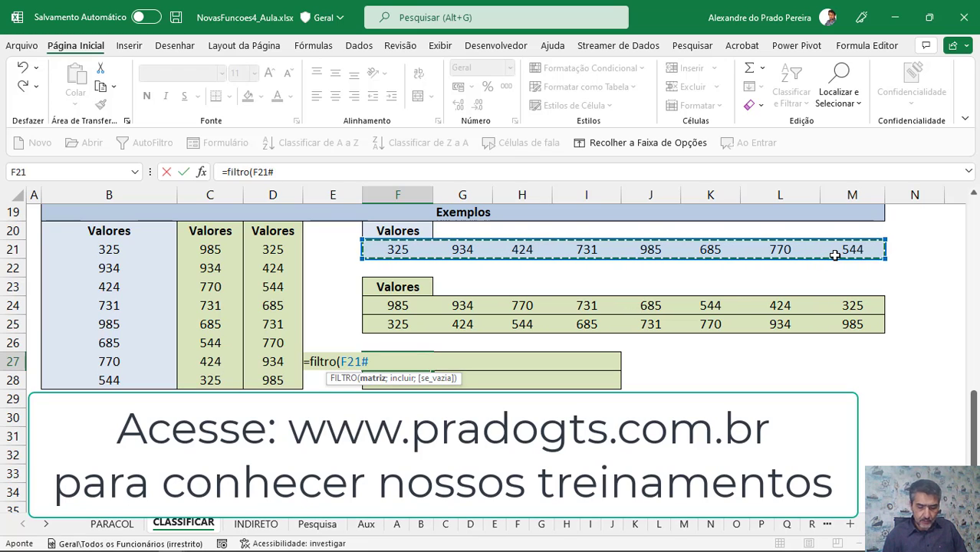
type(";")
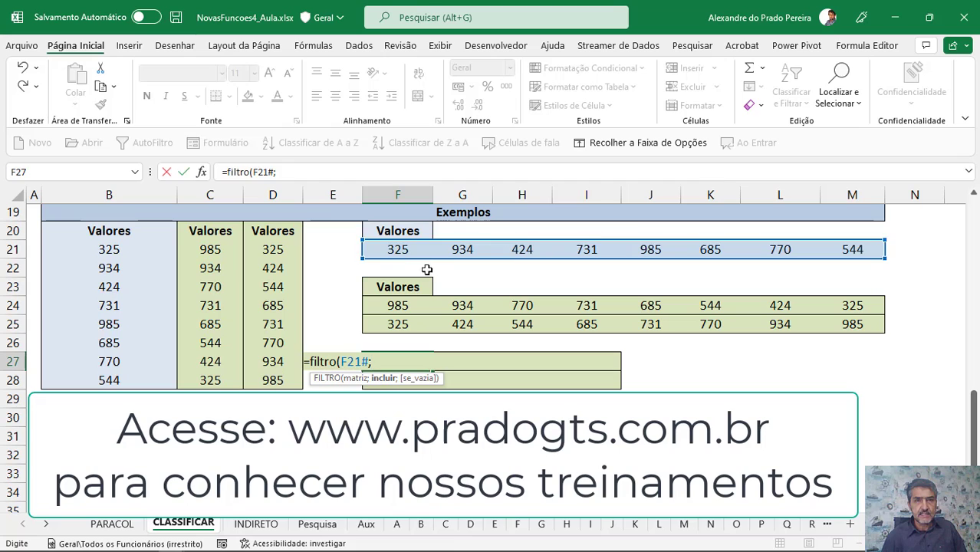
left_click(386, 252)
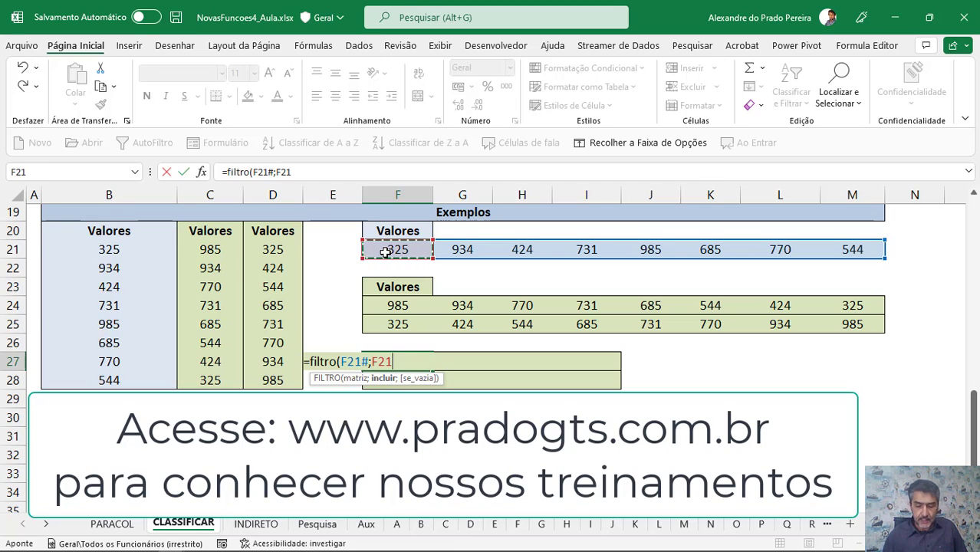
type("#")
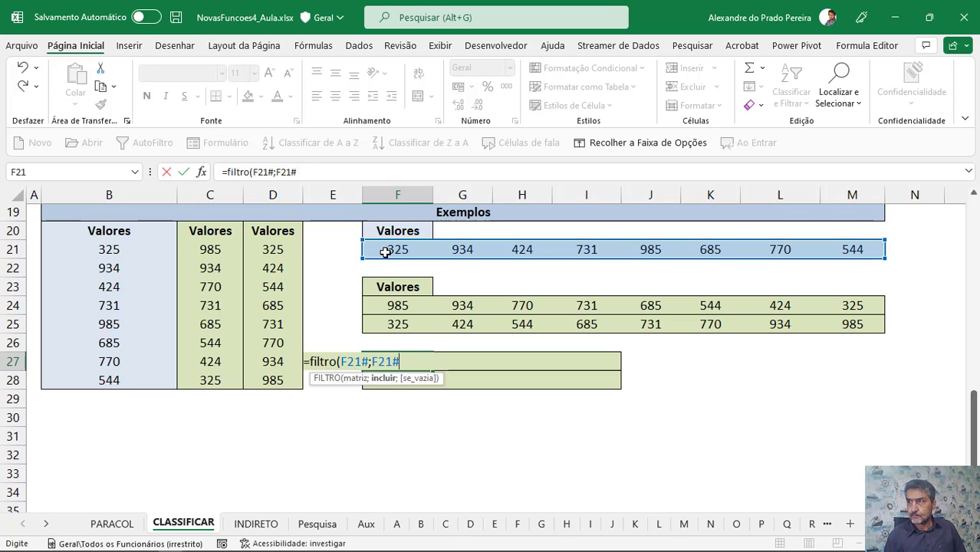
type("<700")
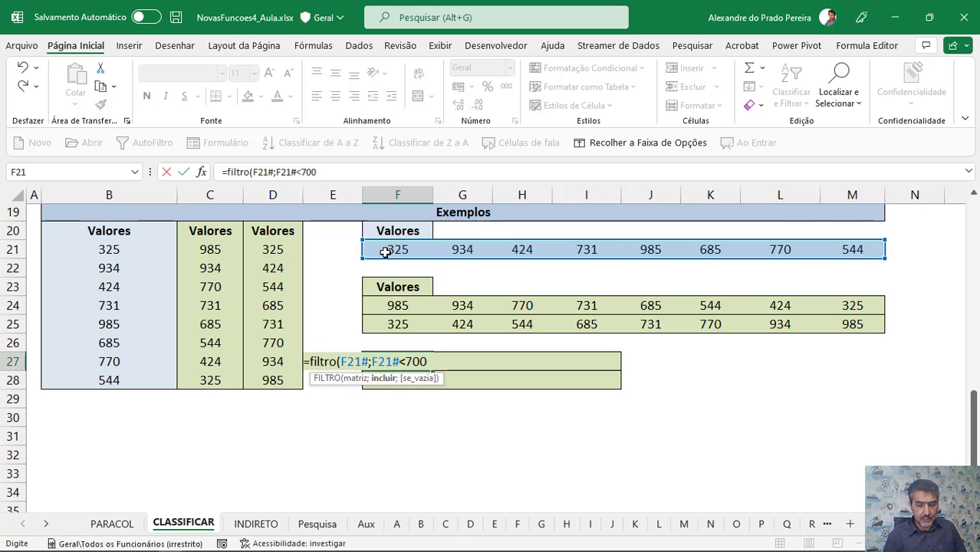
type(")")
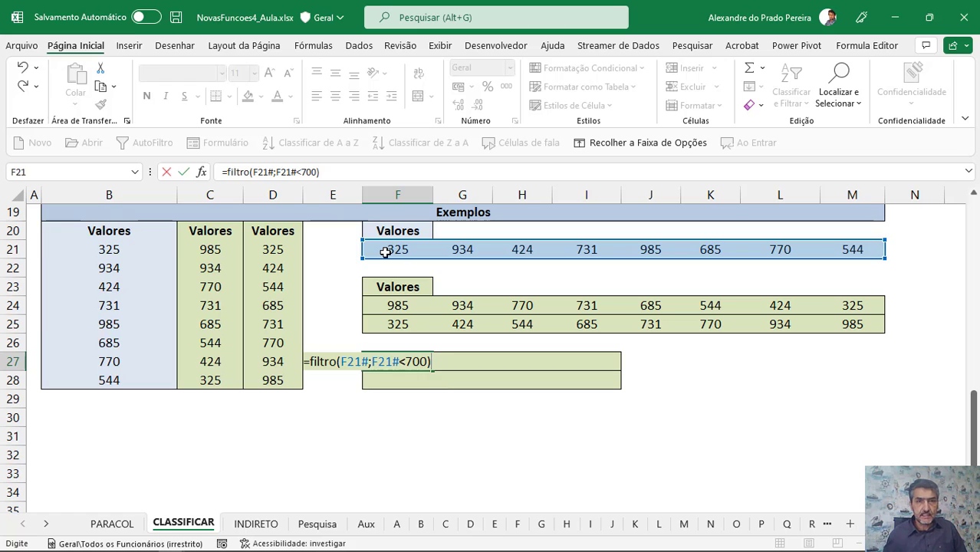
key("Return")
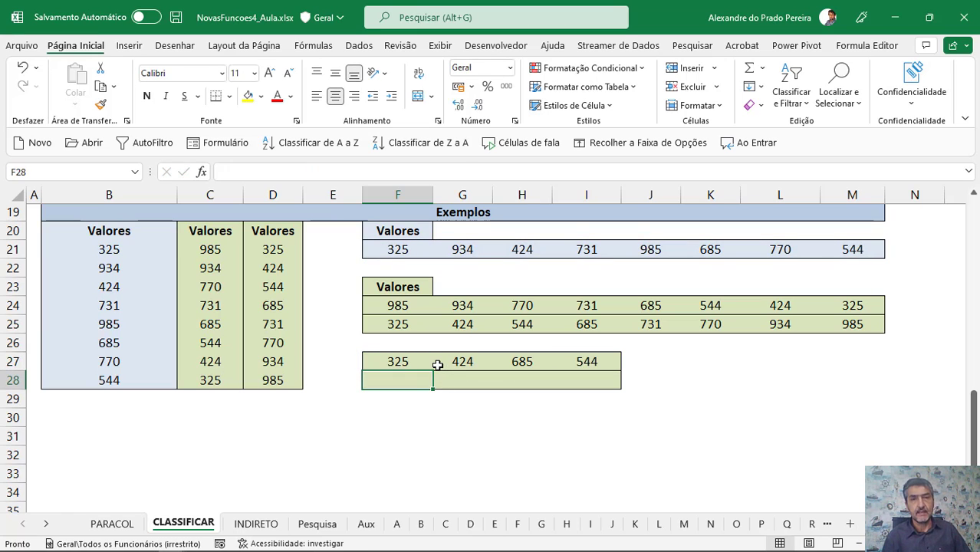
Step: Nest the FILTRO formula in F27 inside a CLASSIFICAR function as its matrix argument
double_click(385, 362)
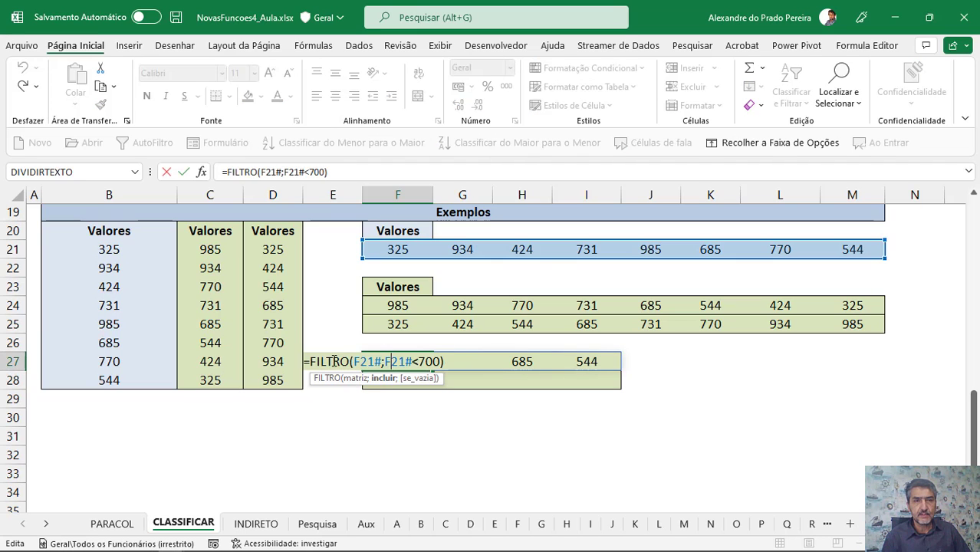
left_click(310, 361)
type("cla")
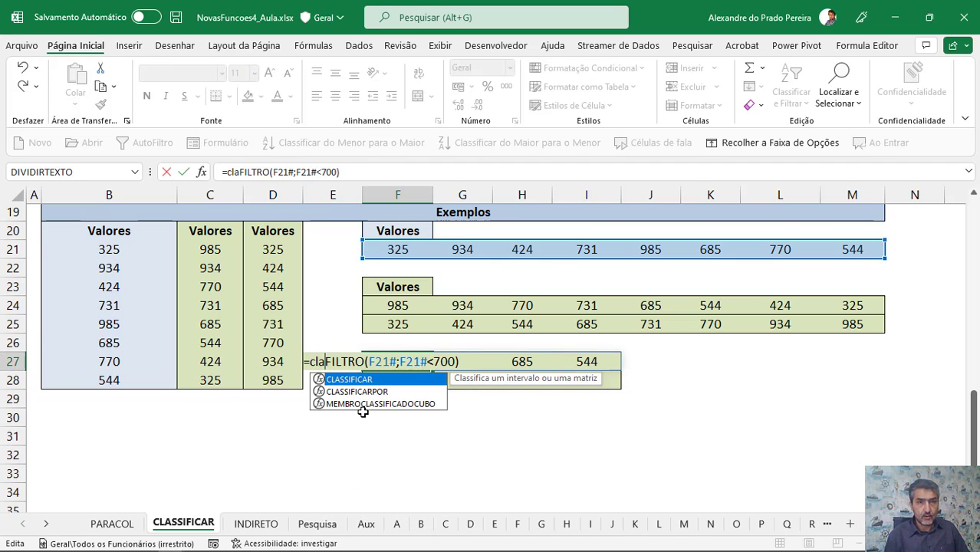
type("ssi")
key("Tab")
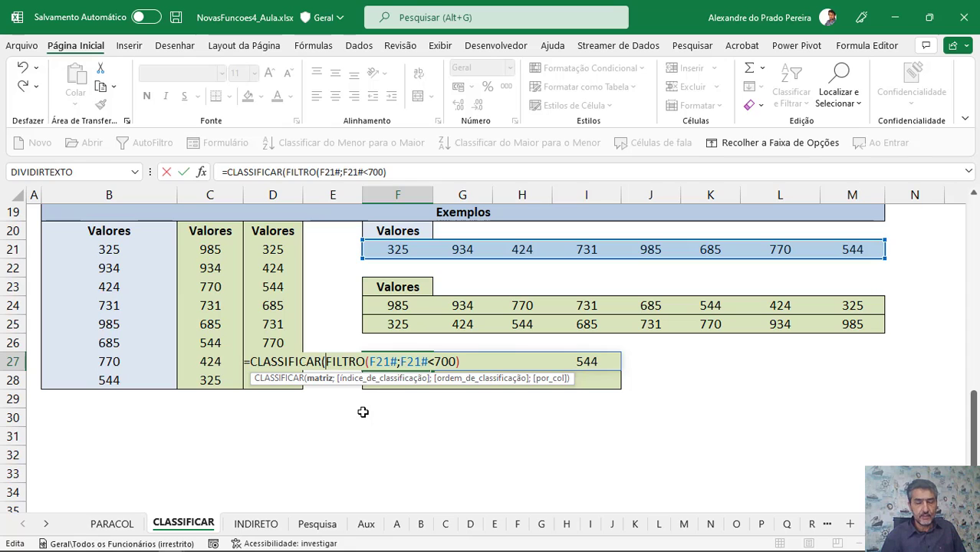
Step: Complete F27 as =CLASSIFICAR(FILTRO(F21#;F21#<700);;-1;VERDADEIRO) to sort the filtered values in descending order by column
key("End")
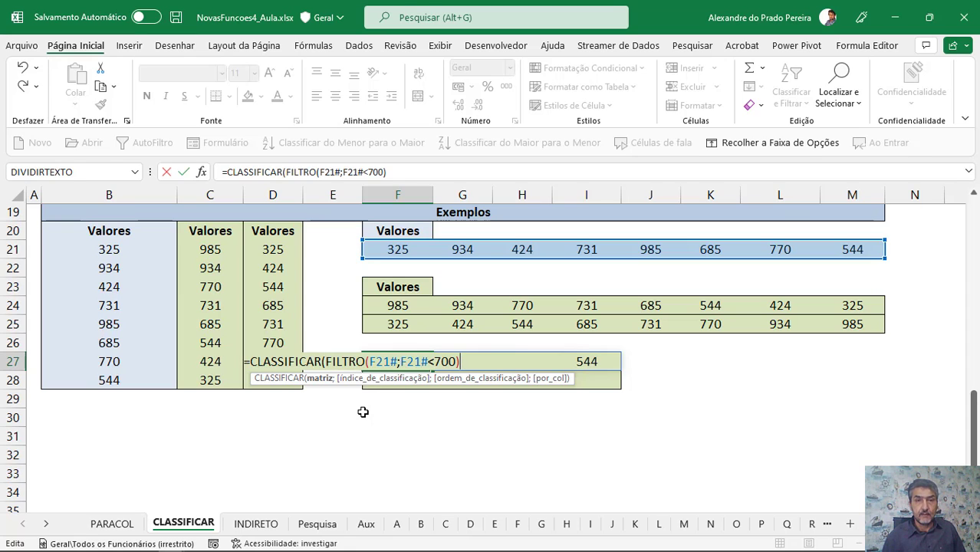
type(";")
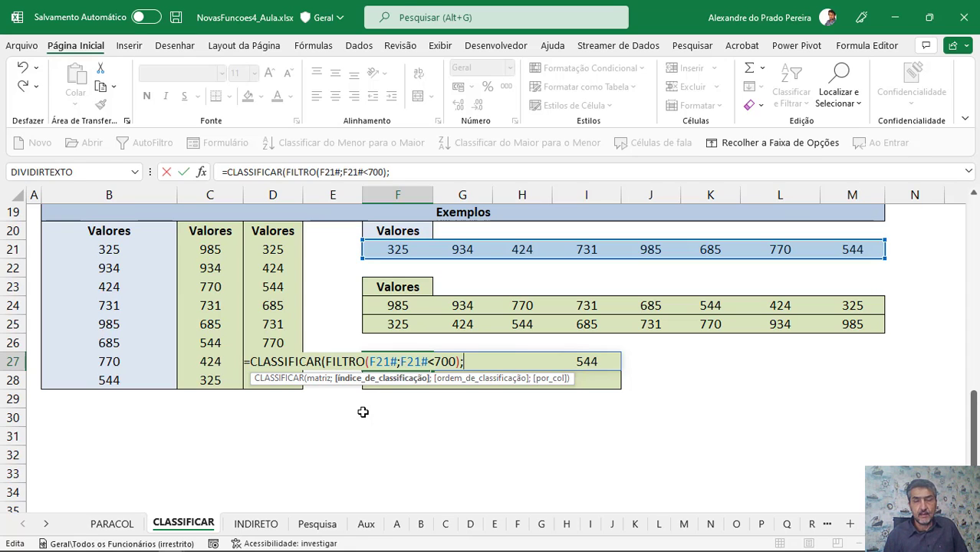
type(";")
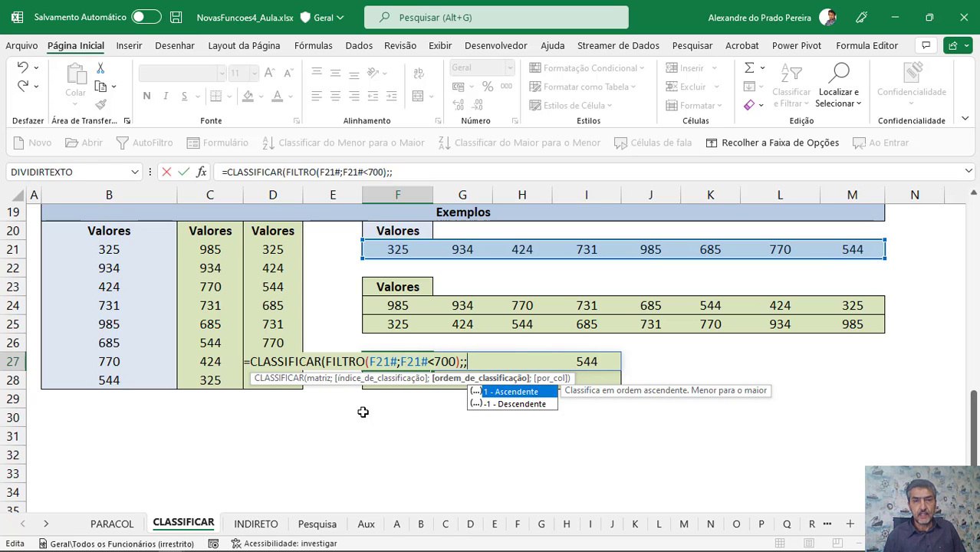
type("-1")
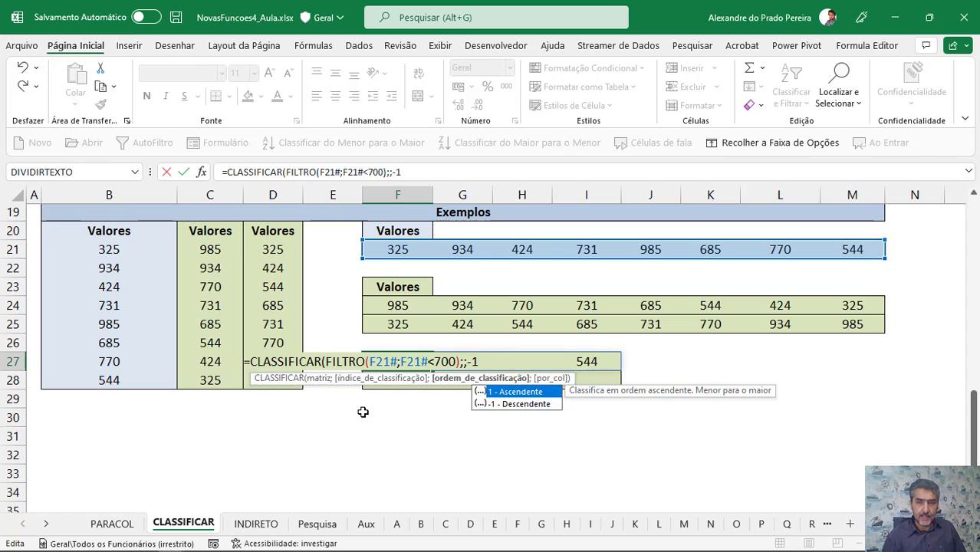
type(";")
key("Tab")
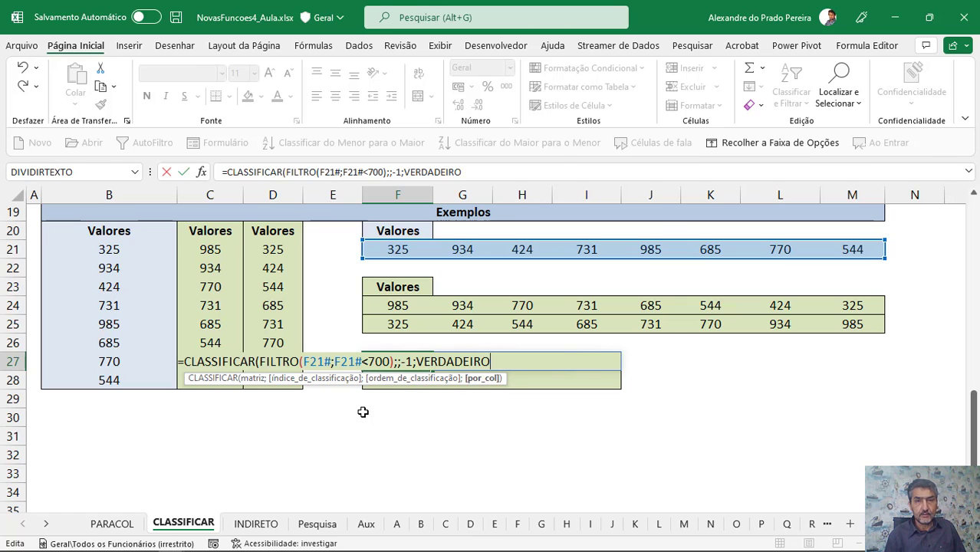
type(")")
key("Return")
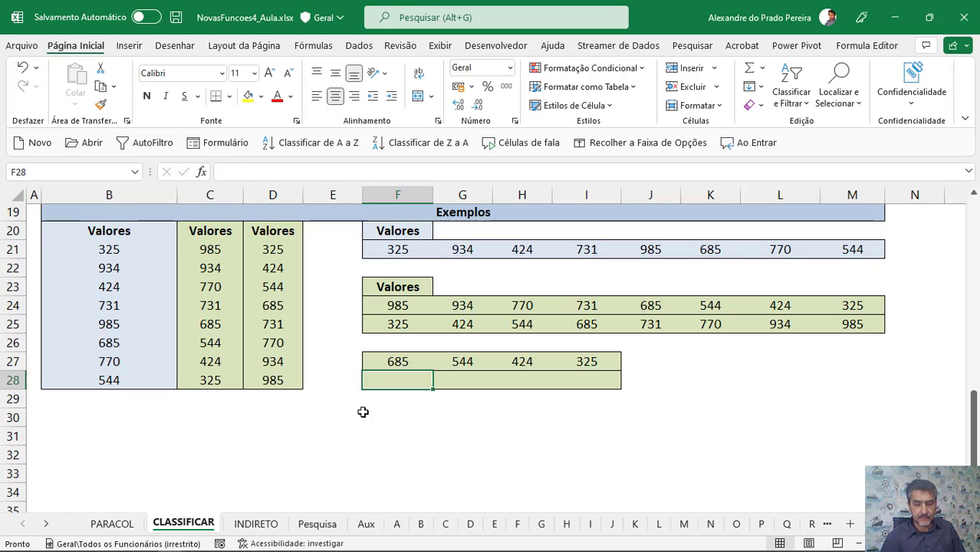
Step: Copy the text of the CLASSIFICAR and FILTRO formula from F27 into F28
left_click(385, 363)
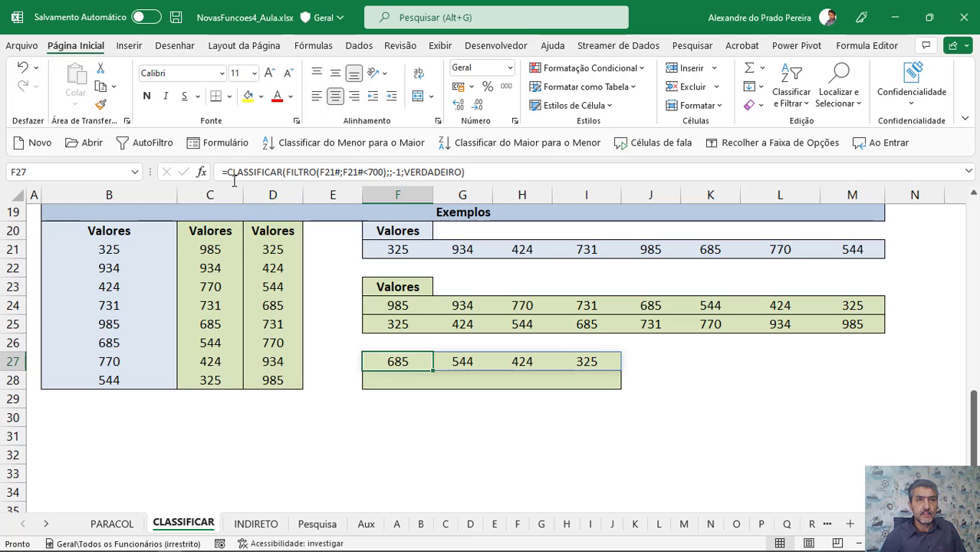
left_click_drag(228, 172, 580, 176)
key("ctrl+c")
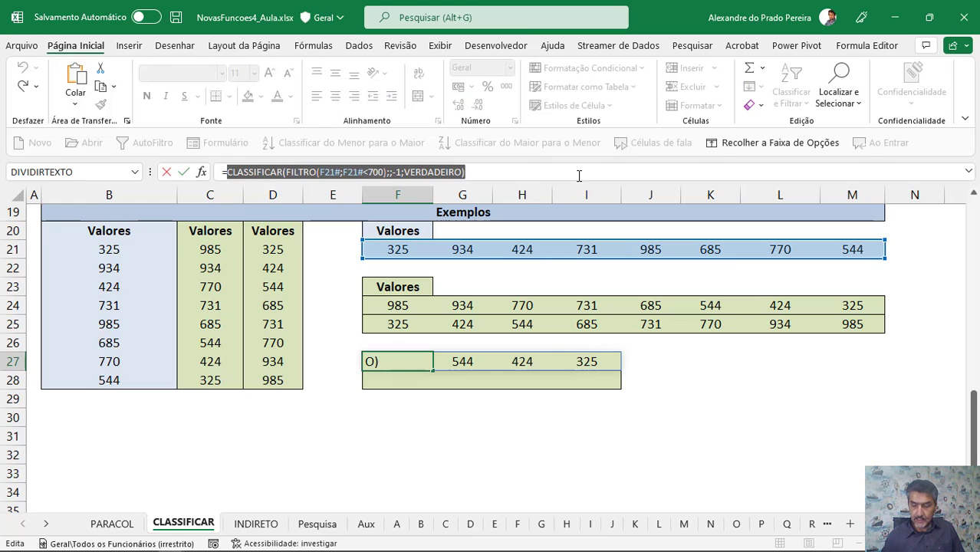
key("Return")
type("=")
key("ctrl+v")
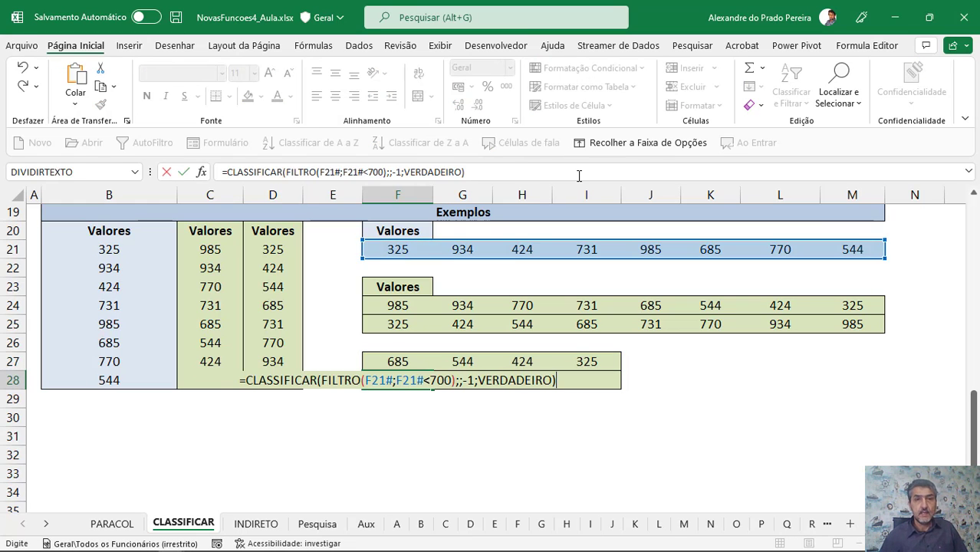
Step: Change the sort order in the F28 formula to 1, making it =CLASSIFICAR(FILTRO(F21#;F21#<700);;1;VERDADEIRO)
left_click(473, 380)
key("BackSpace")
key("BackSpace")
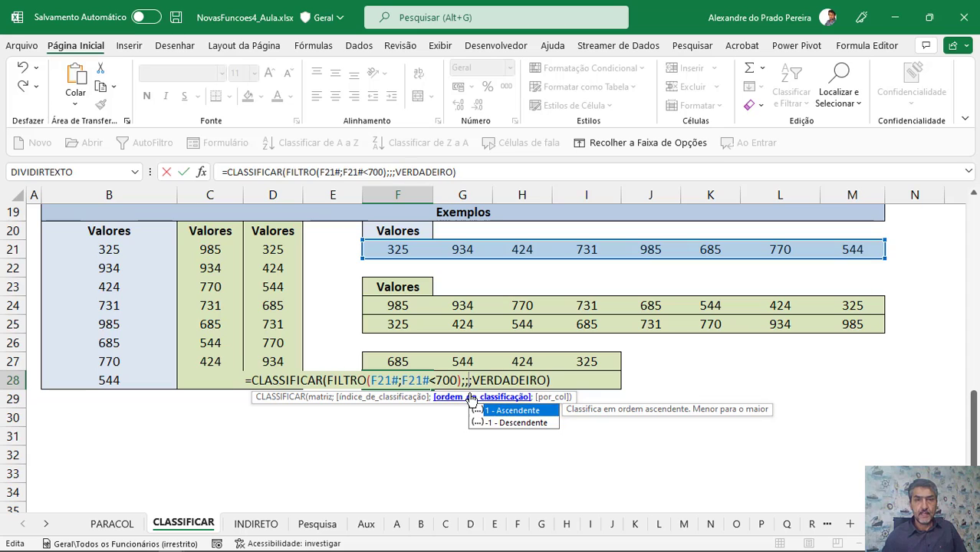
type("1")
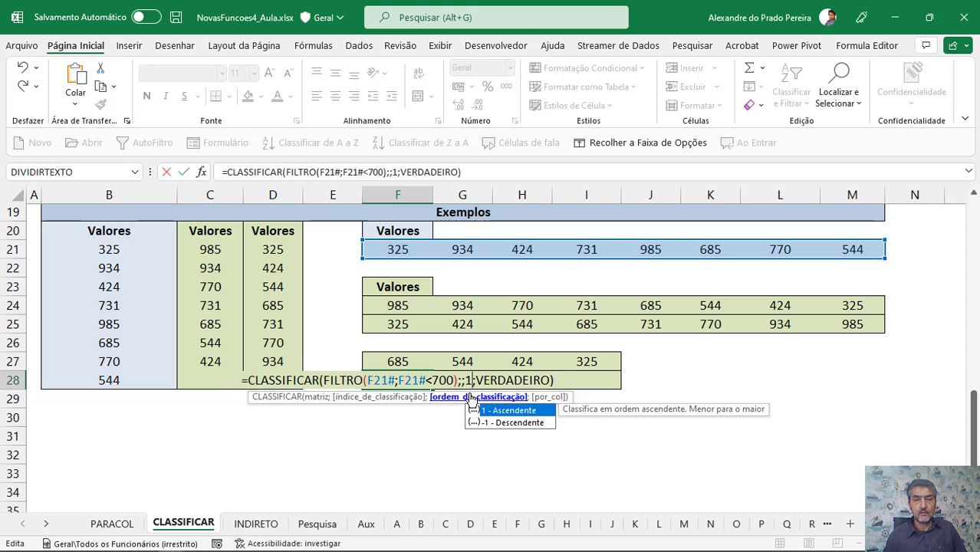
key("Return")
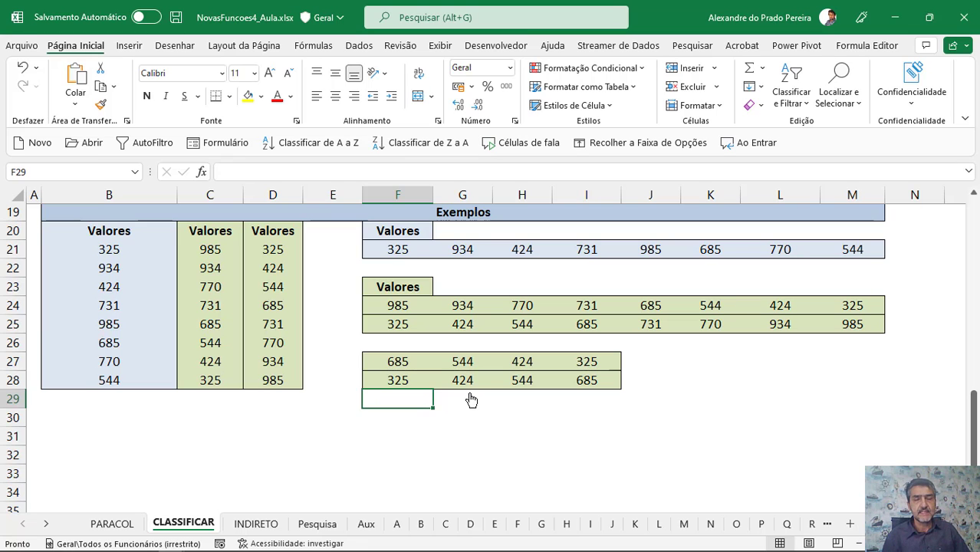
Step: Open the INDIRETO sheet at its function description and go to the empty cell B37 below the examples
left_click(261, 524)
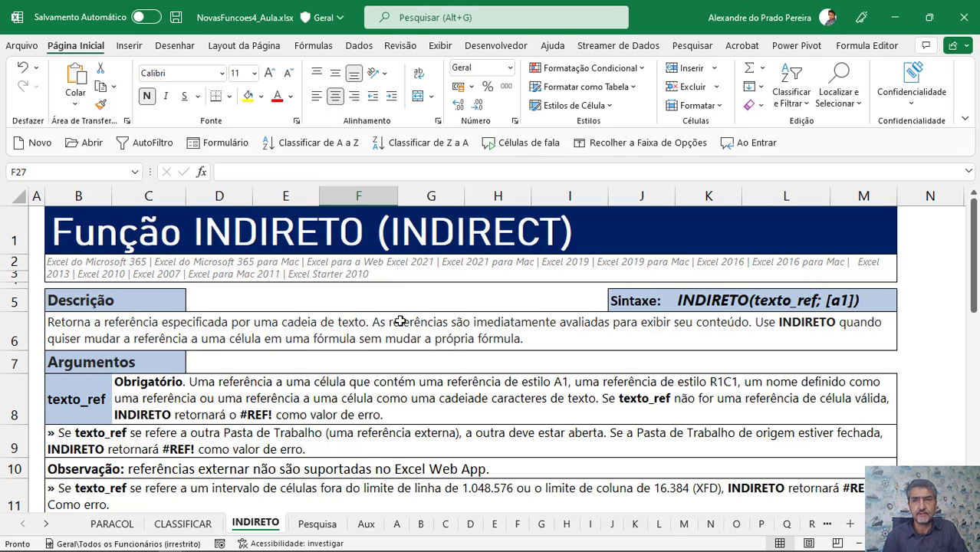
left_click(160, 338)
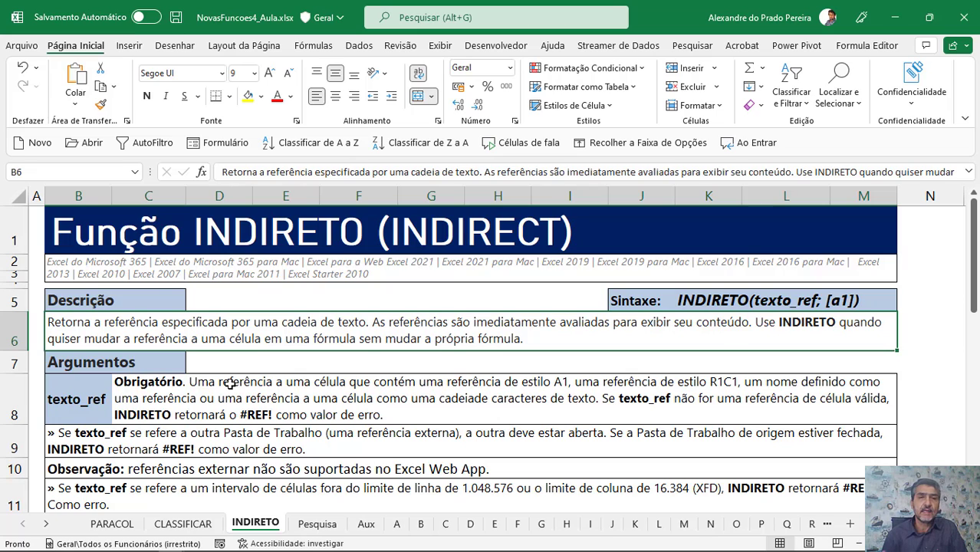
scroll(231, 383, "down", 10)
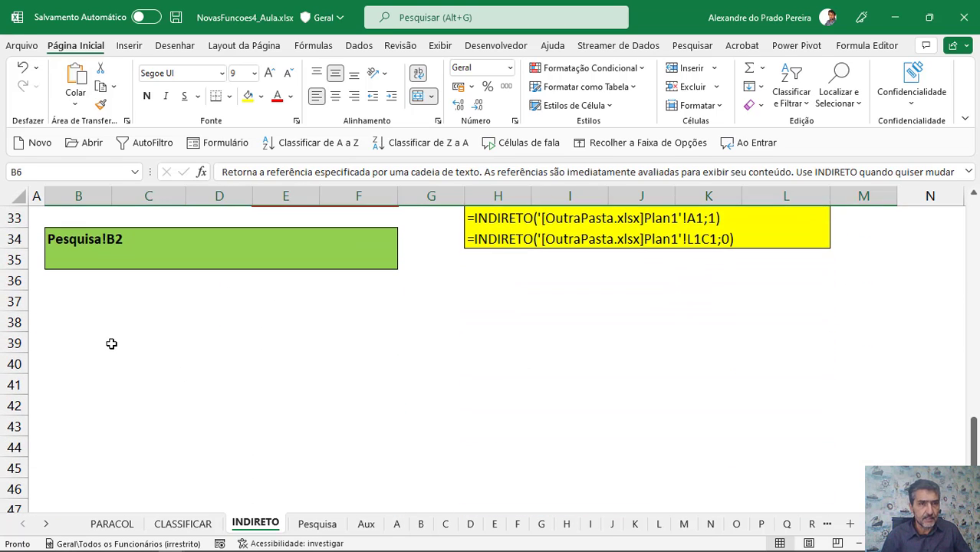
left_click(110, 339)
scroll(110, 339, "up", 2)
left_click(83, 432)
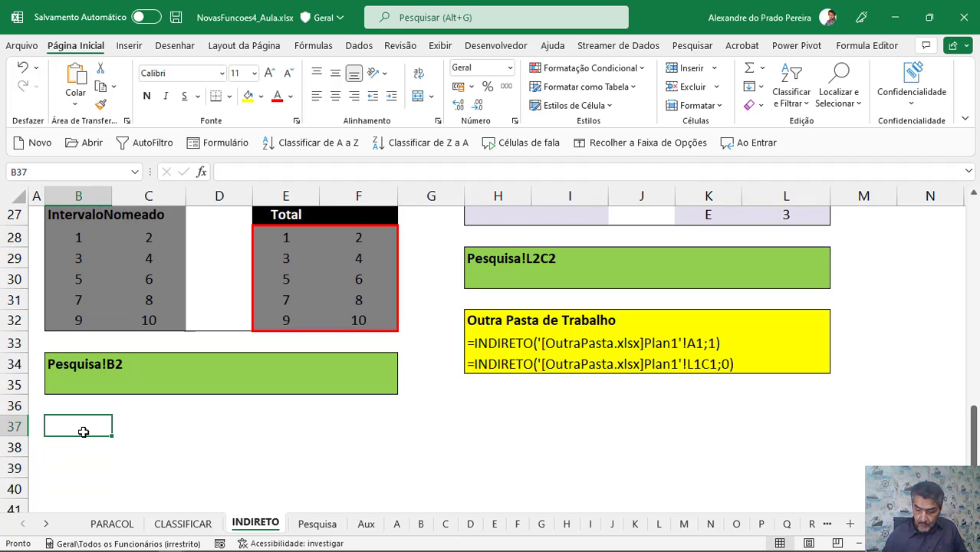
Step: Enter the value 10 in B37 and the reference text B37 in B38
type("10")
key("Return")
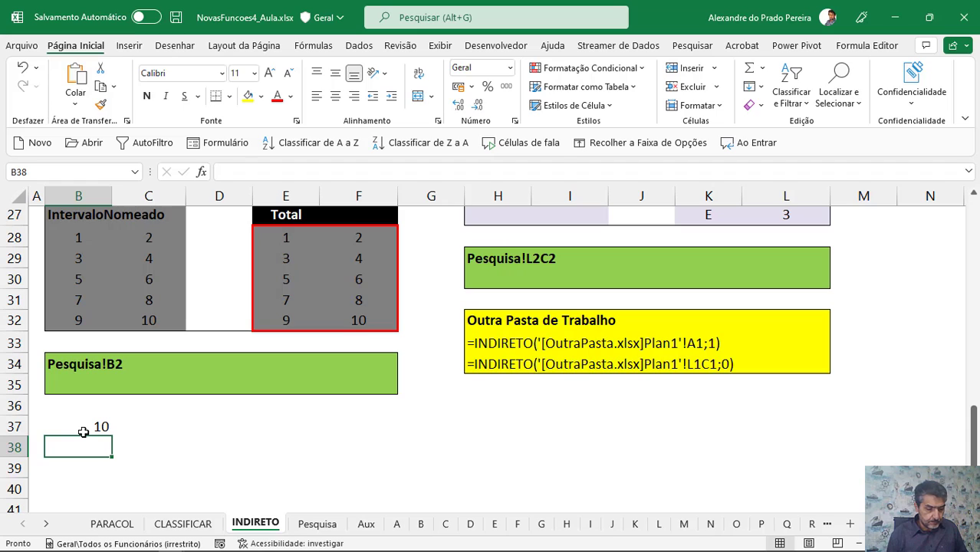
type("B7")
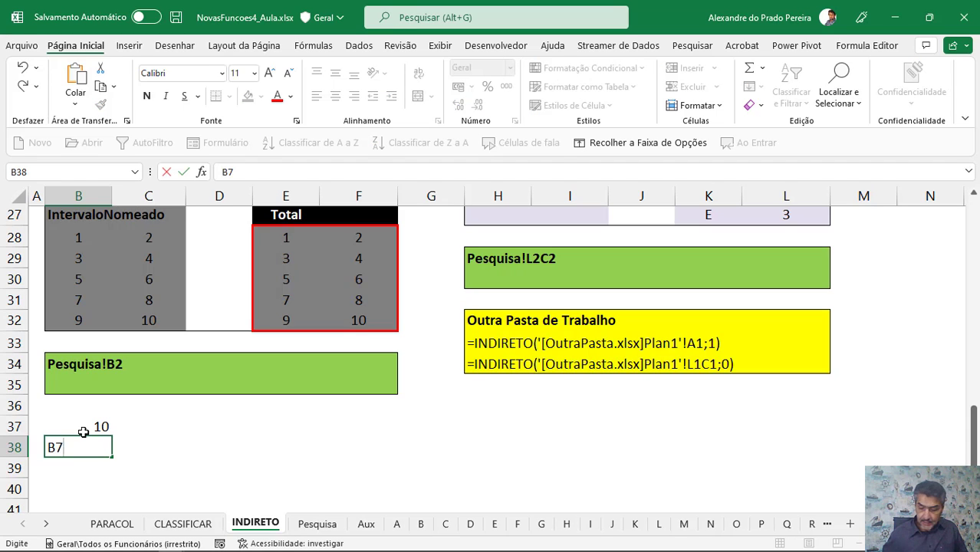
key("BackSpace")
type("37")
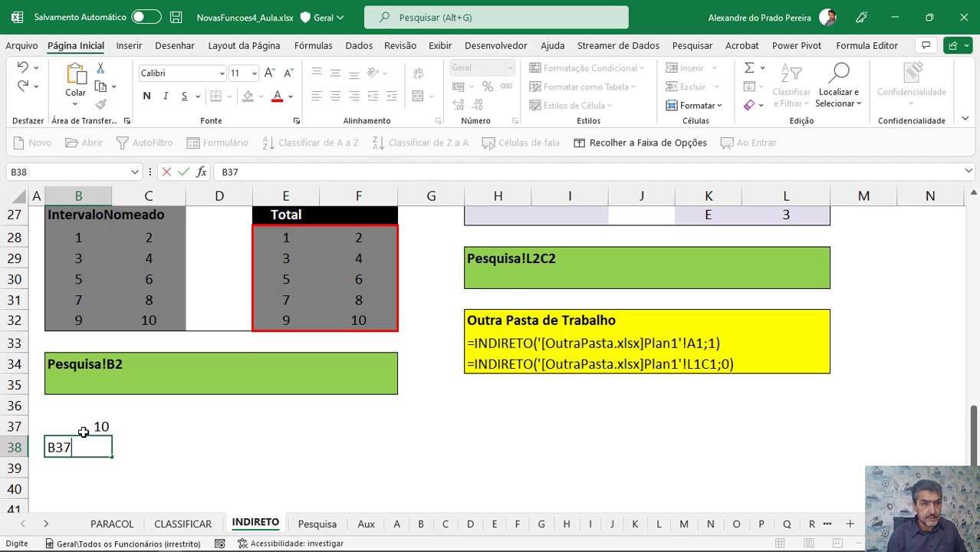
key("Return")
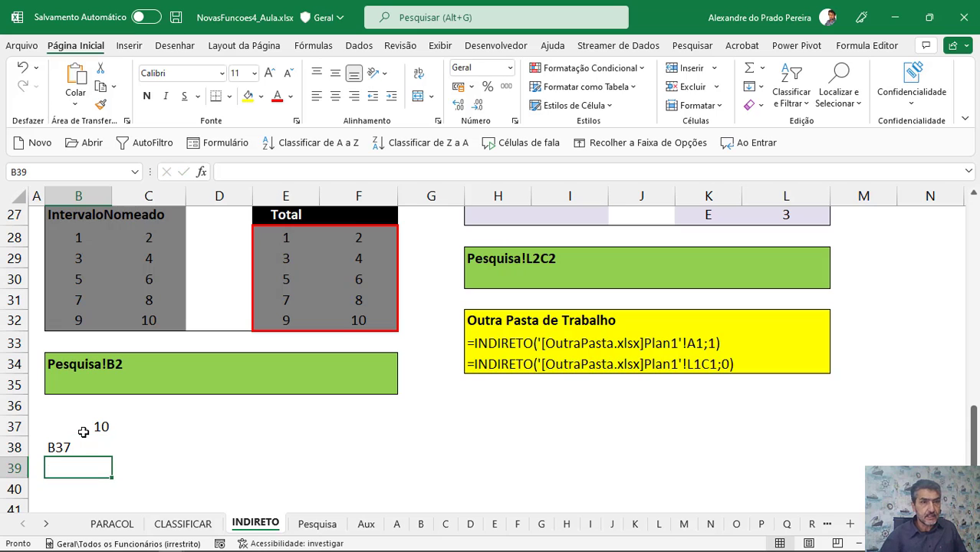
Step: Enter the direct reference formula =B37 in cell C37
left_click(158, 428)
type("=")
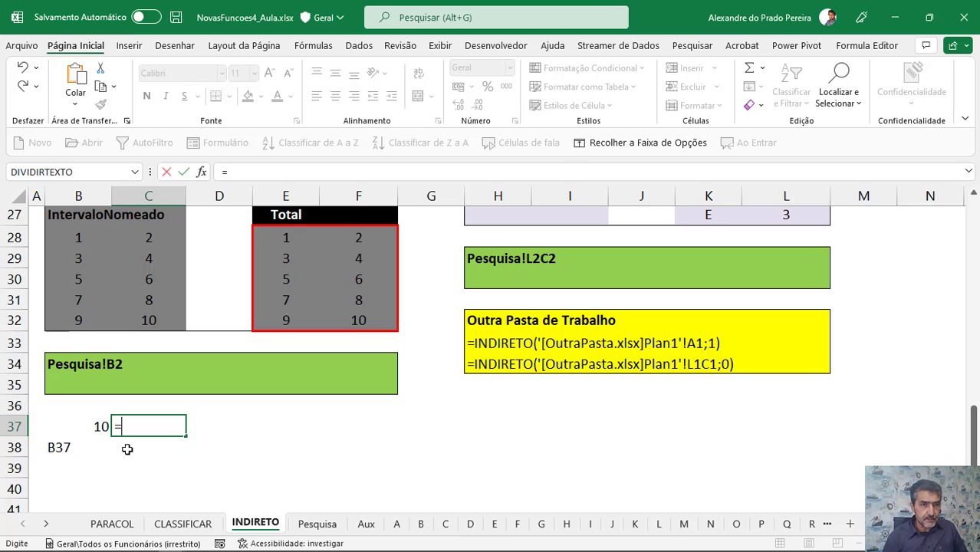
left_click(106, 431)
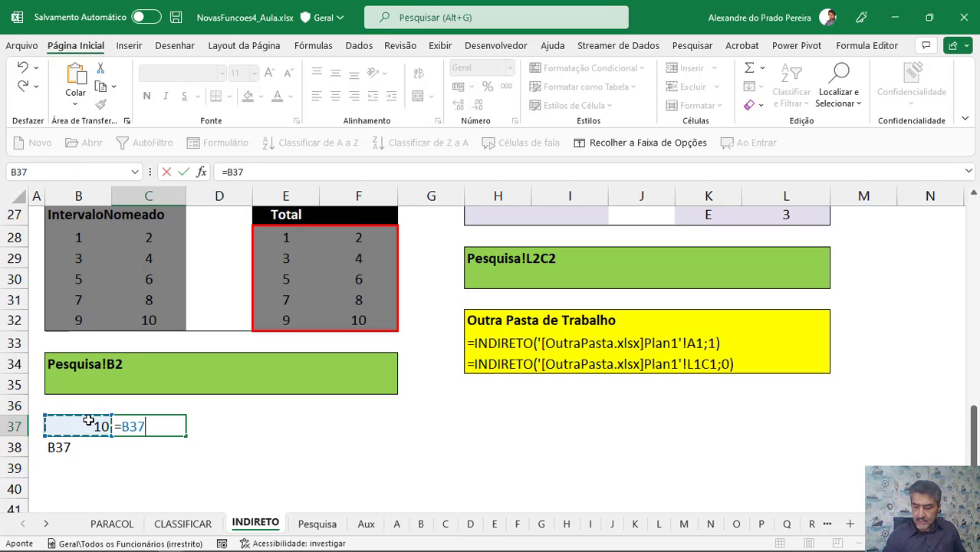
key("Return")
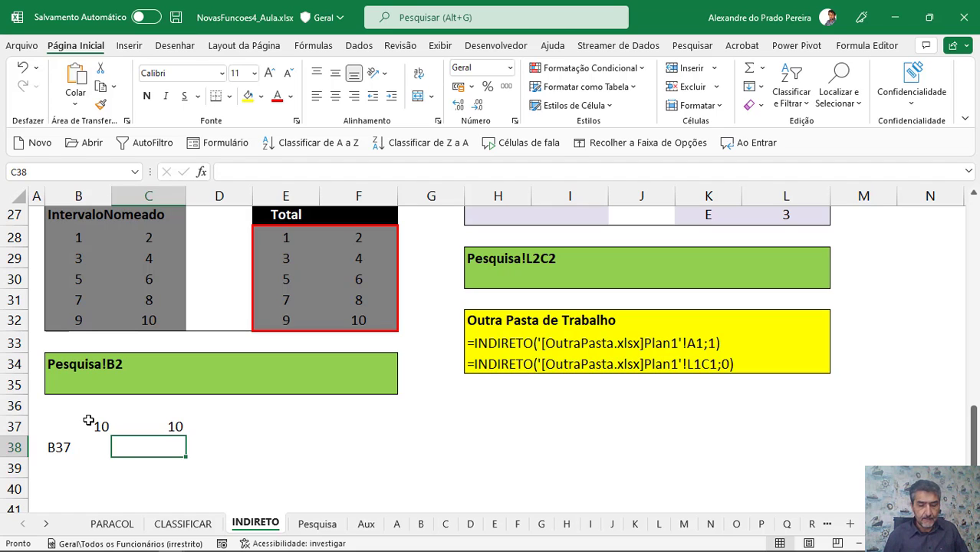
Step: Enter =INDIRETO(B38) in C38 to return the value from the cell named by the text in B38
type("=")
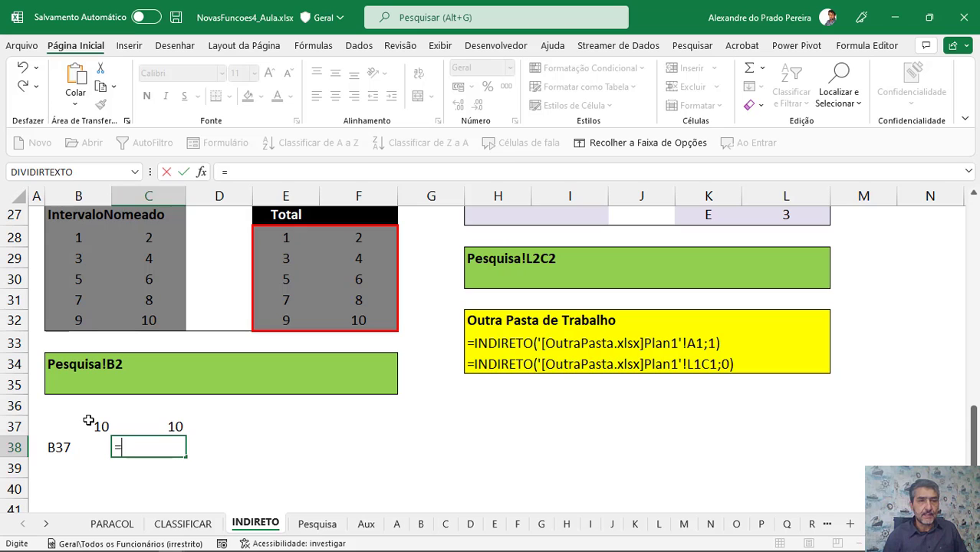
type("indi")
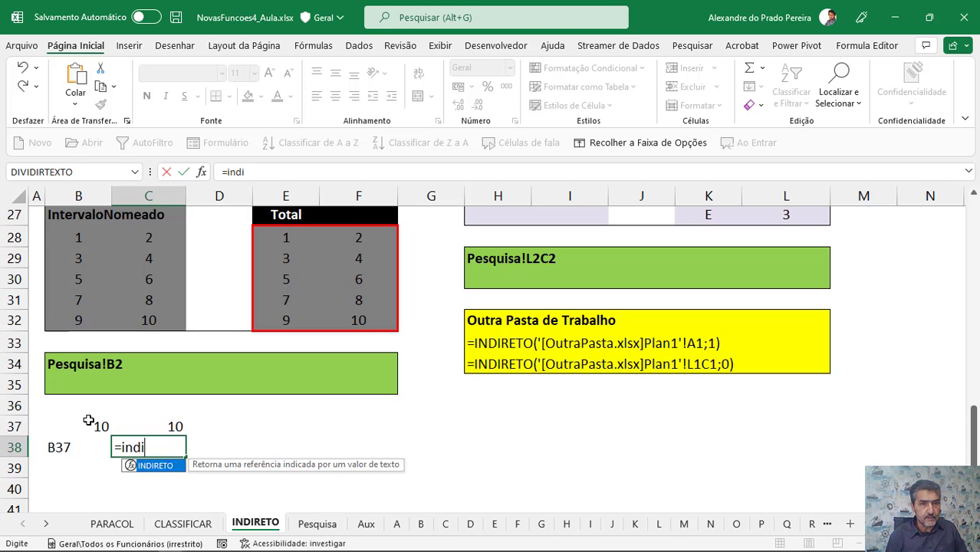
key("Tab")
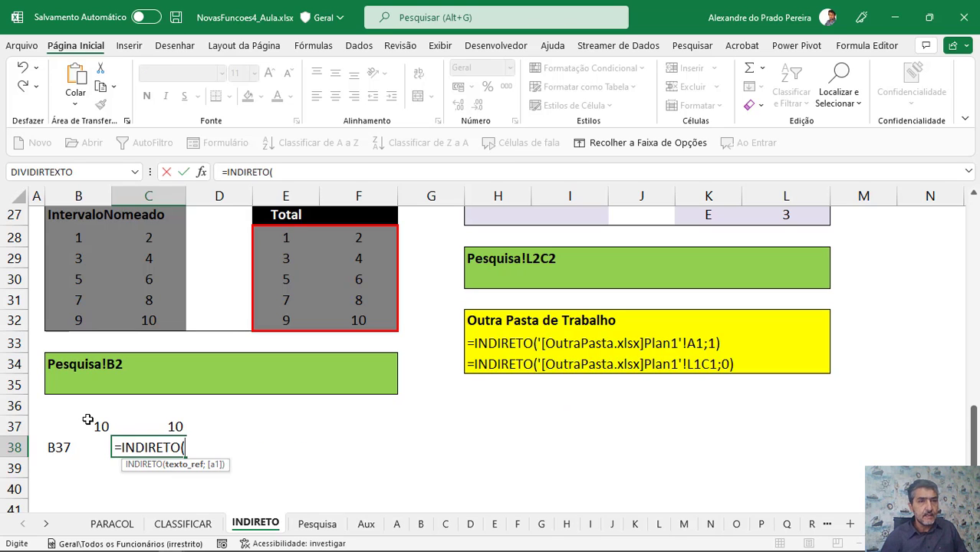
left_click(65, 451)
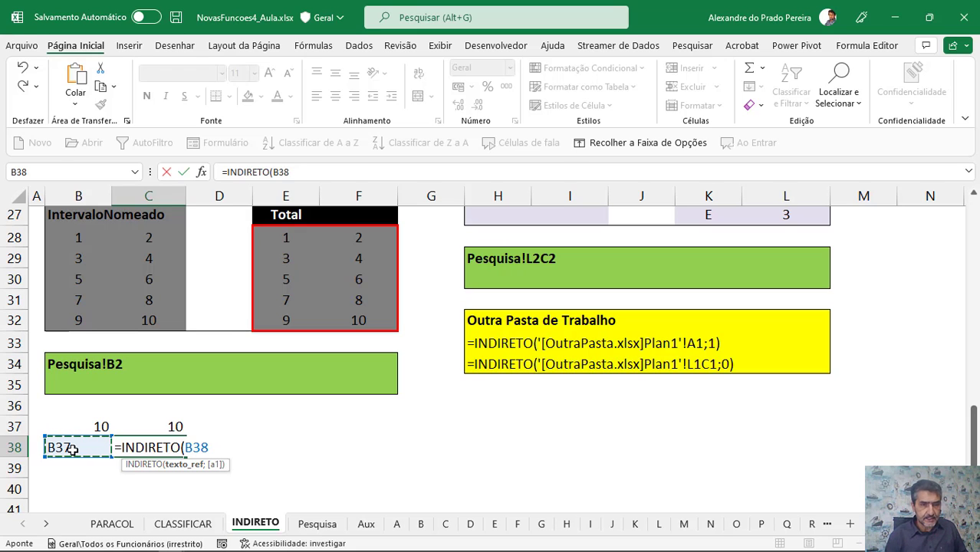
type(")")
key("Return")
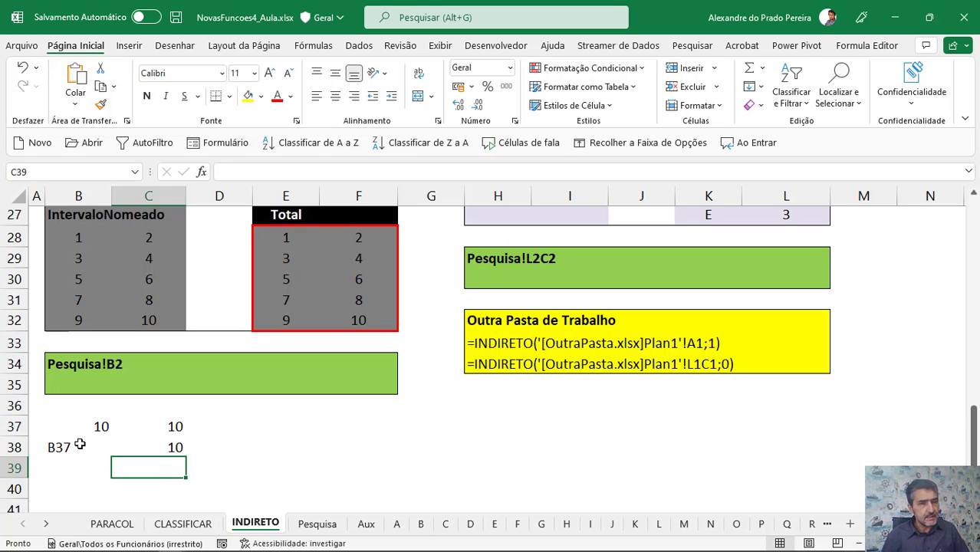
Step: In the A1 reference examples, enter =INDIRETO(B18) in B19 to use the reference text stored in B18
scroll(80, 445, "up", 5)
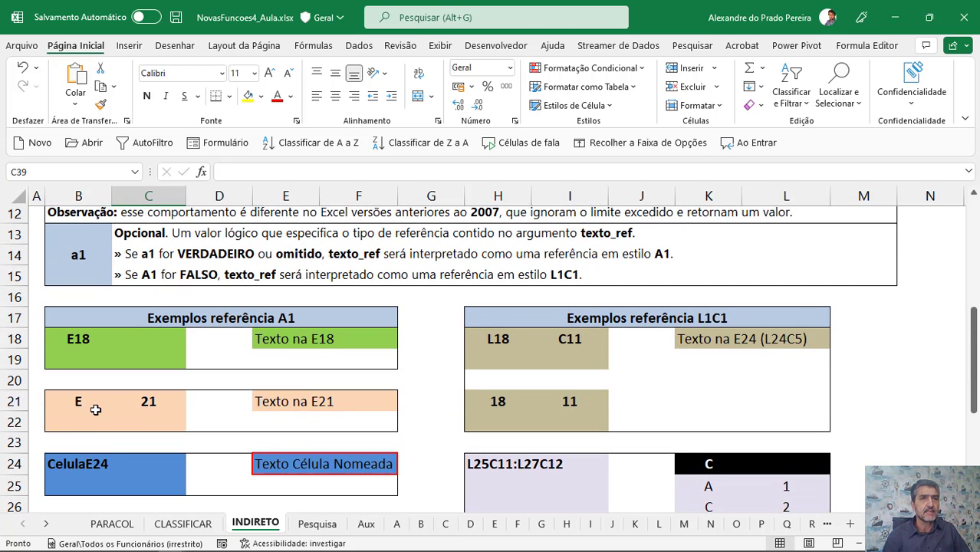
scroll(103, 404, "down", 1)
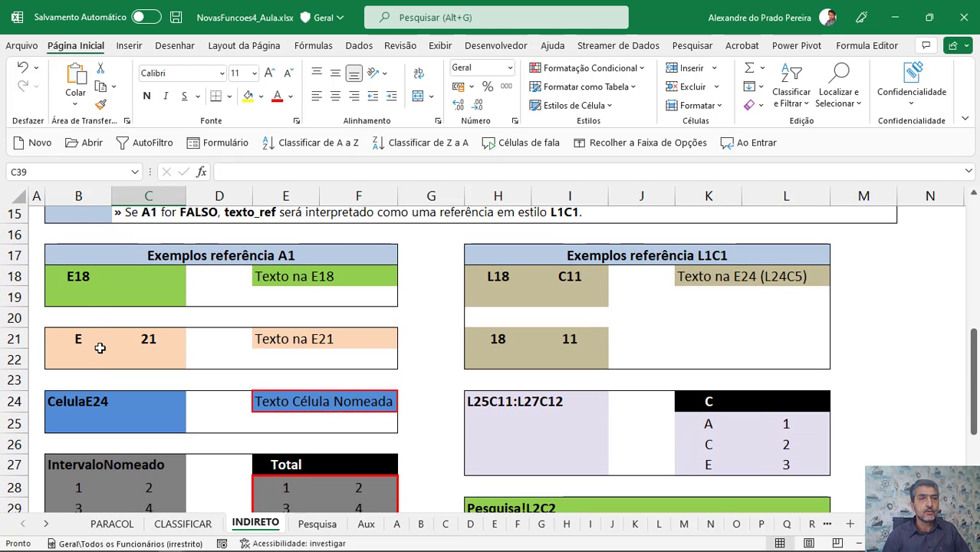
left_click(73, 298)
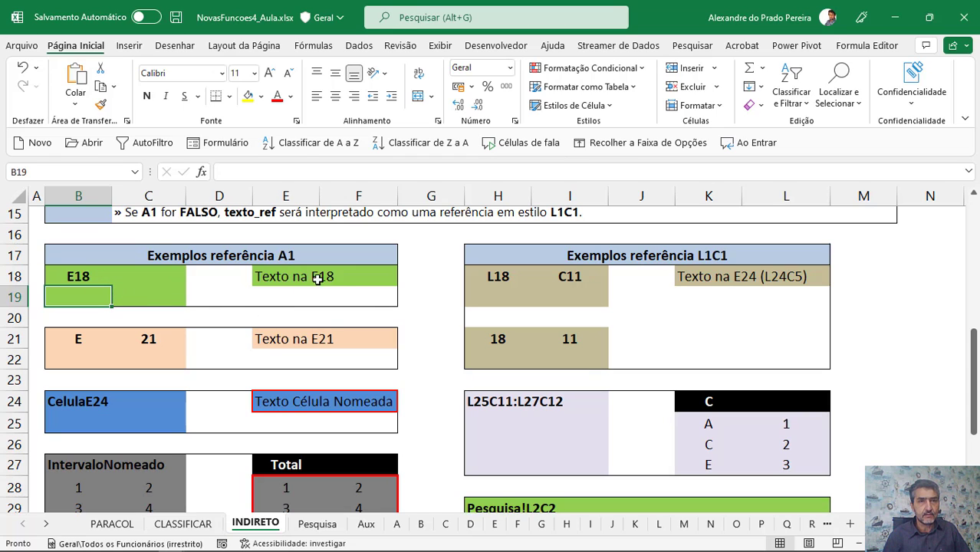
type("=indire")
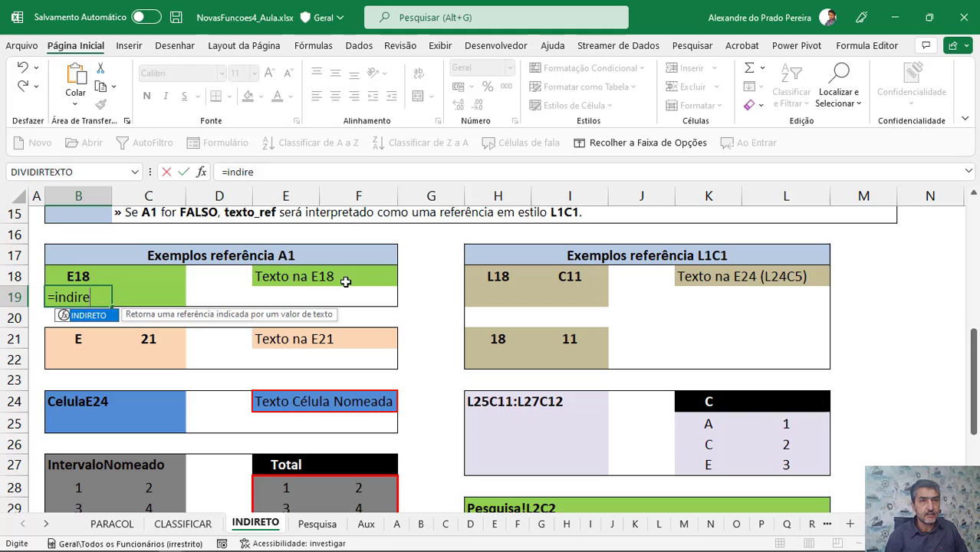
key("Tab")
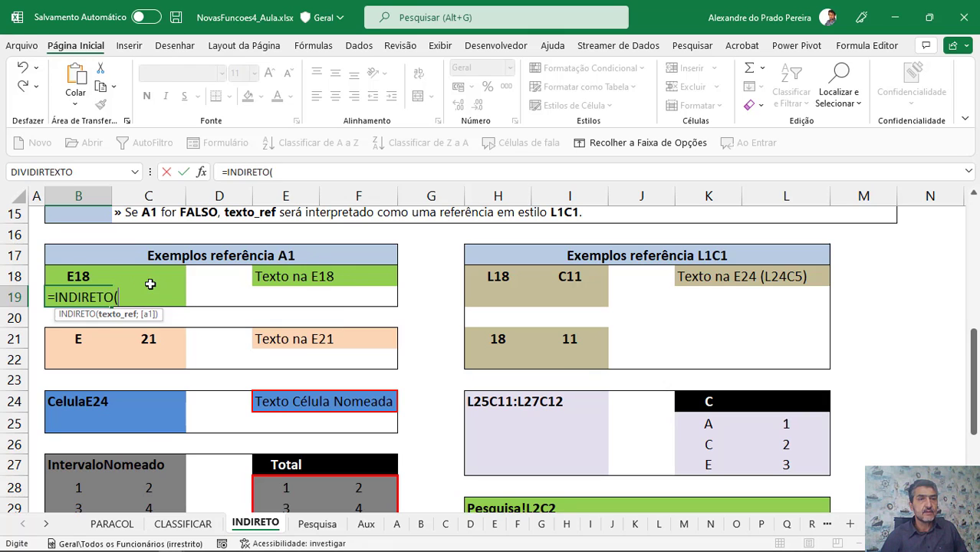
left_click(70, 274)
key("Return")
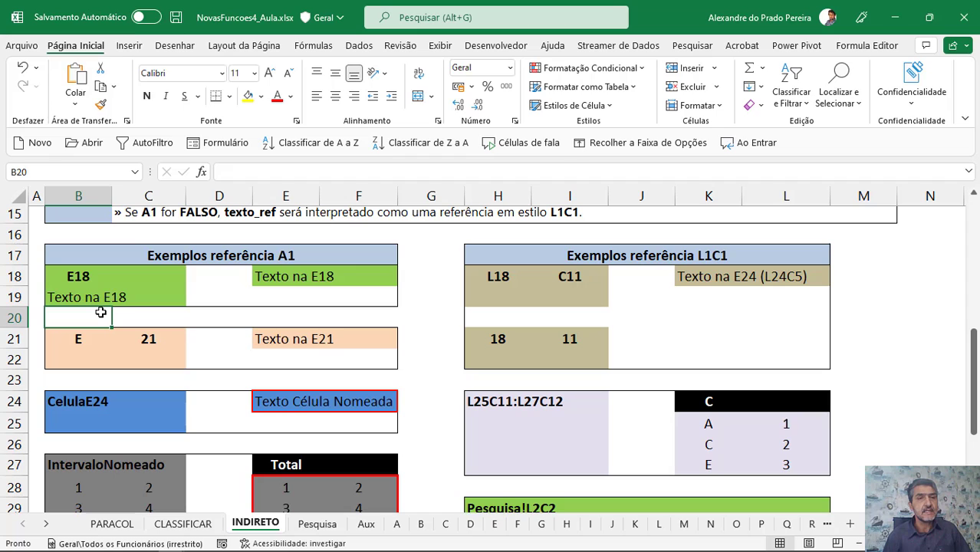
Step: Enter =INDIRETO("E18") in D19, giving the cell reference as literal text
left_click(197, 300)
type("=indir")
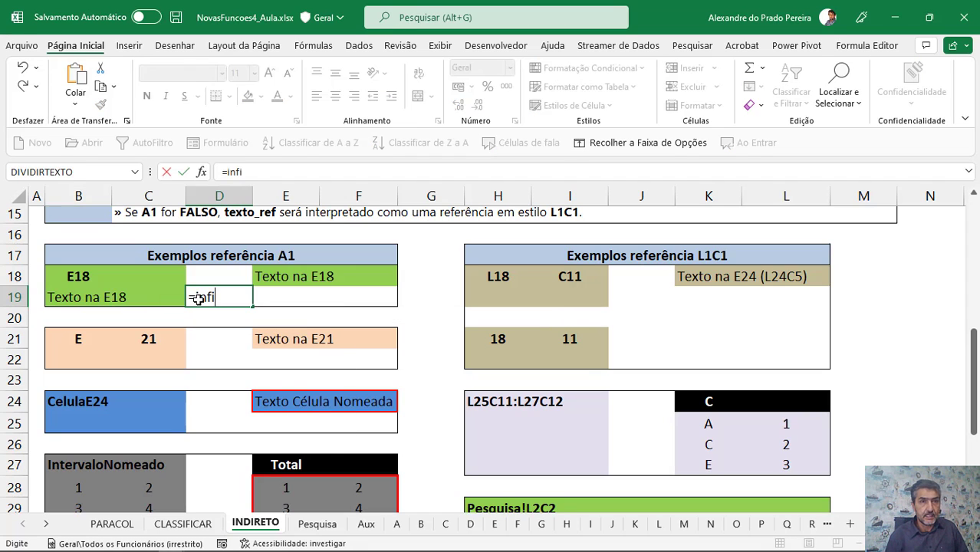
type("eto(")
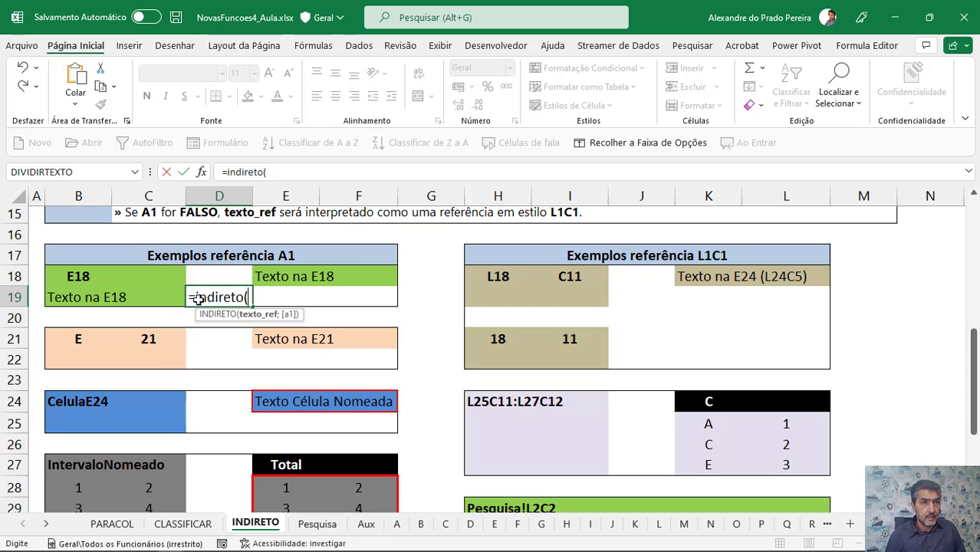
type("\"E")
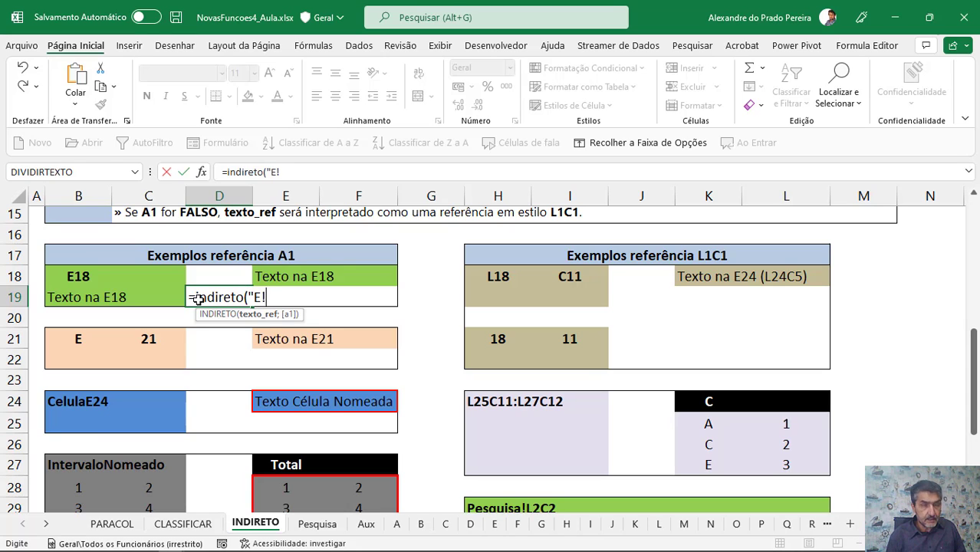
type("!")
key("BackSpace")
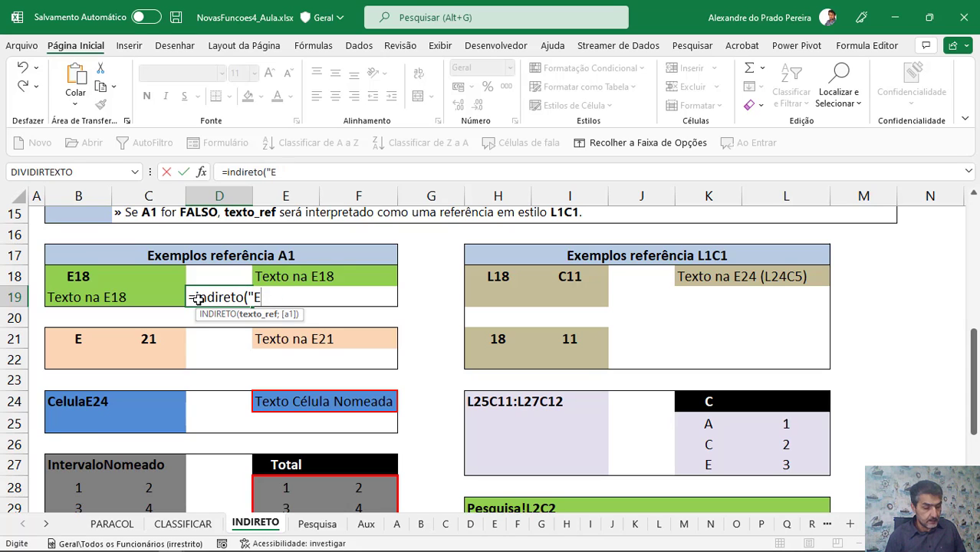
type("18\"")
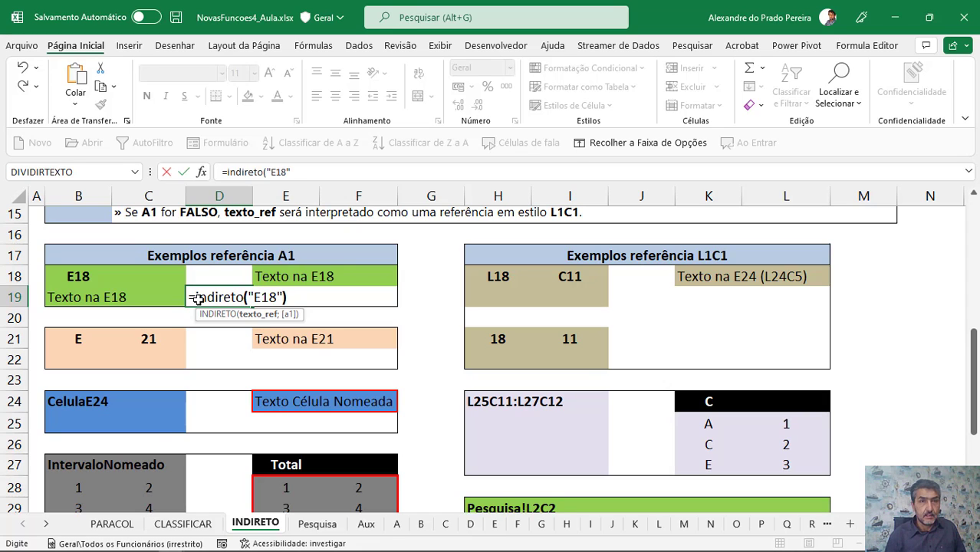
type(")")
key("Return")
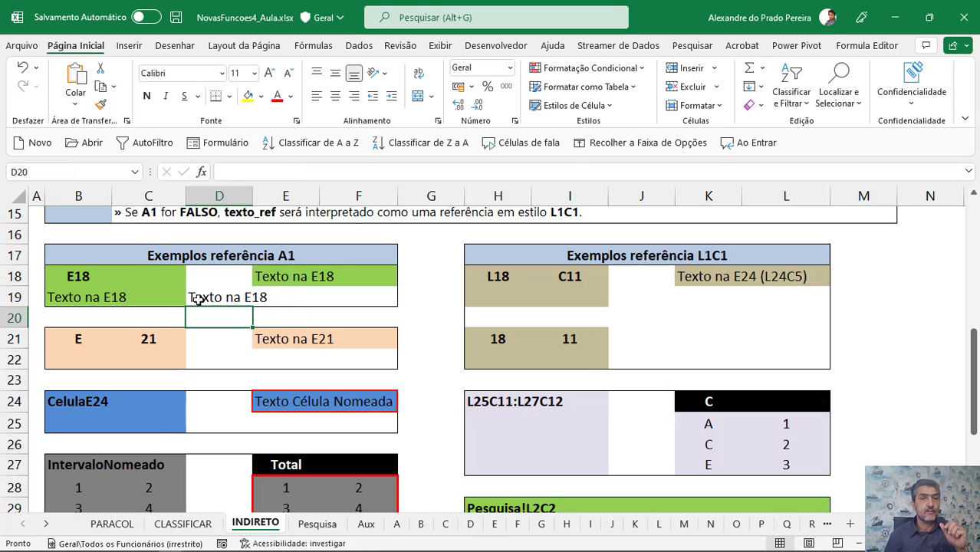
Step: Inspect the INDIRETO formulas in B19 and D19 to compare the cell reference argument with the quoted text argument
double_click(68, 294)
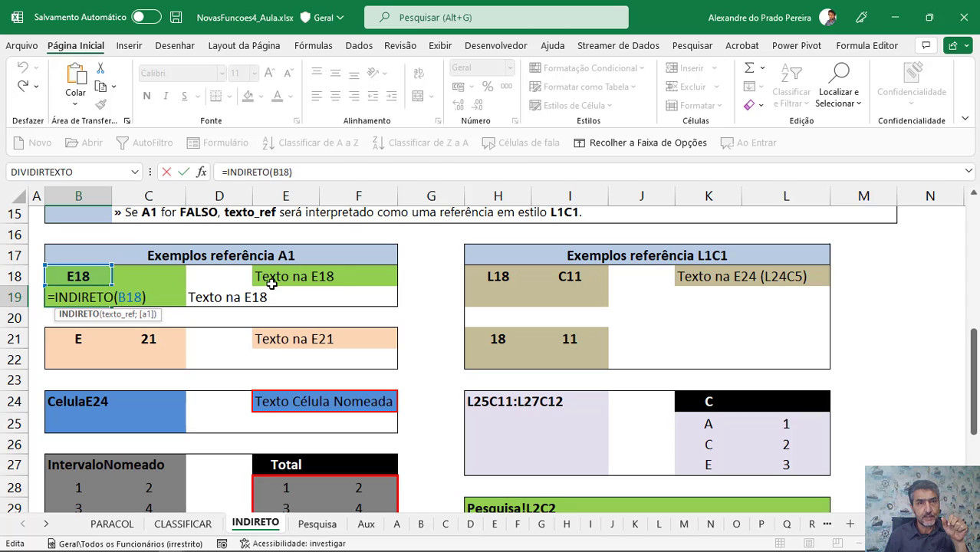
key("Return")
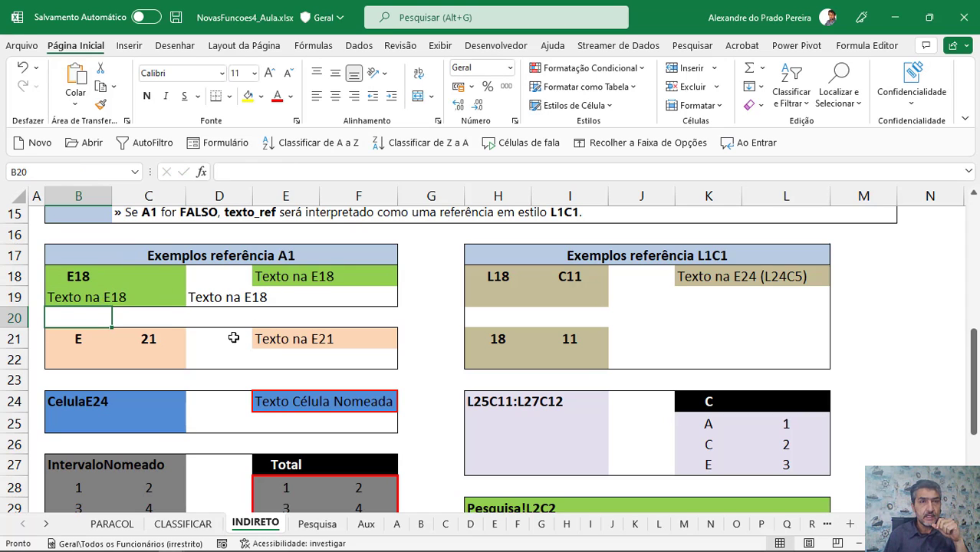
double_click(209, 300)
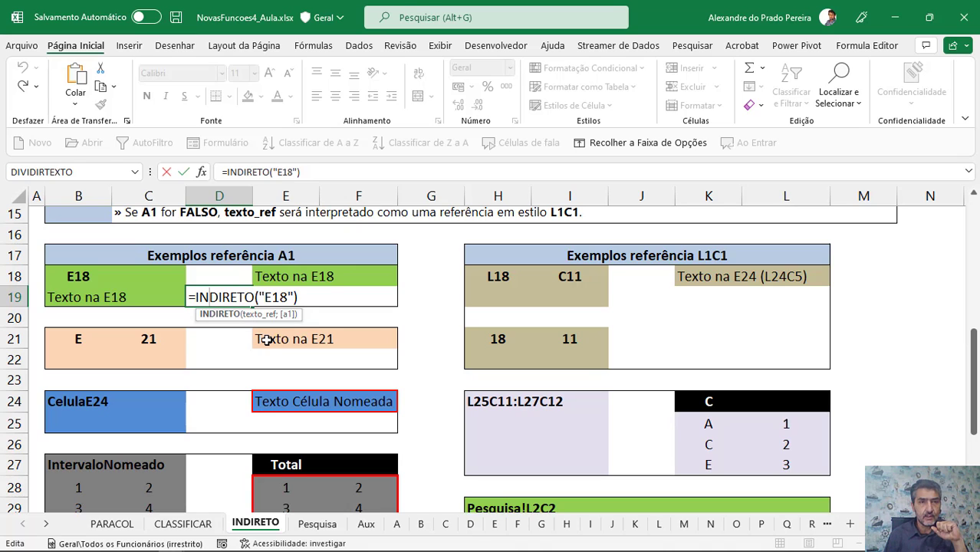
left_click_drag(263, 299, 293, 298)
left_click(279, 298)
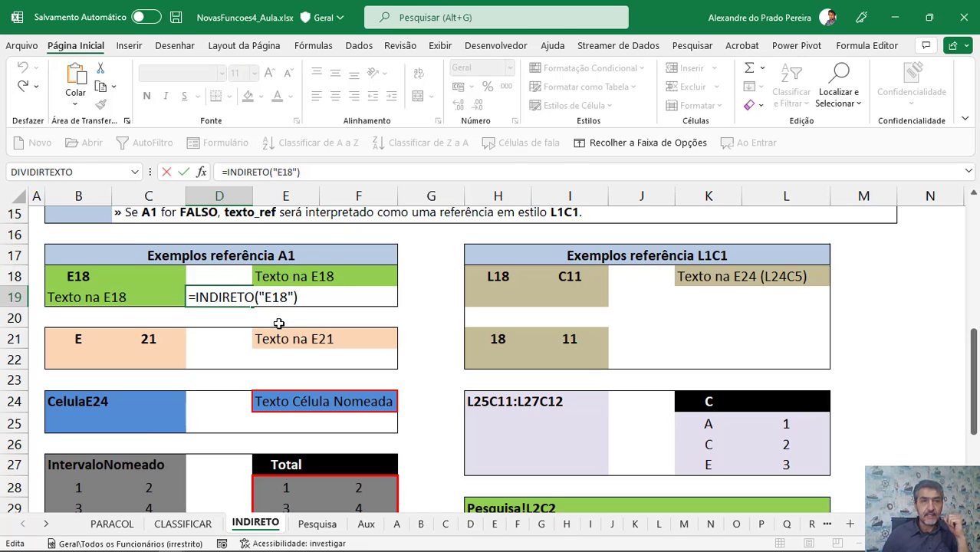
key("Return")
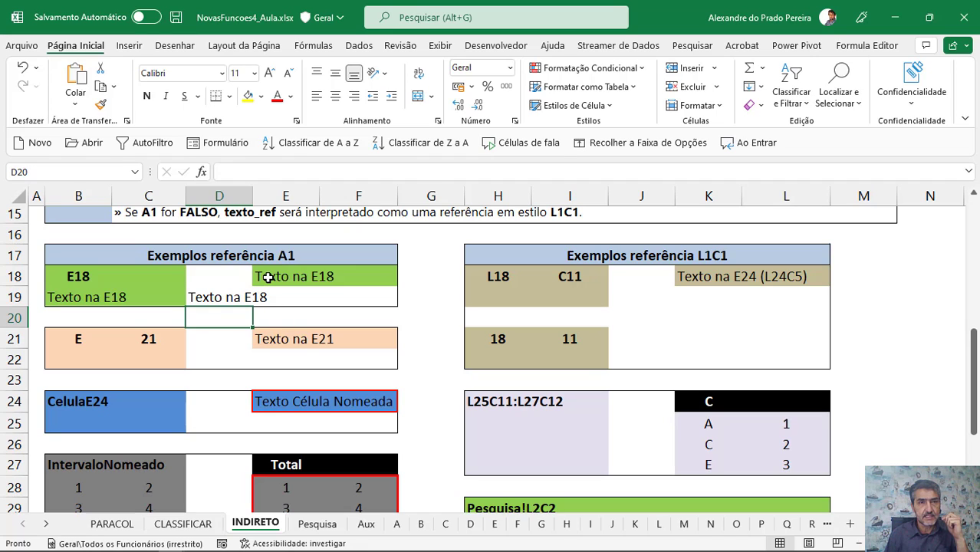
Step: In B22, enter =INDIRETO(B21&C21) to build the cell reference by concatenating the column letter and row number
left_click(75, 362)
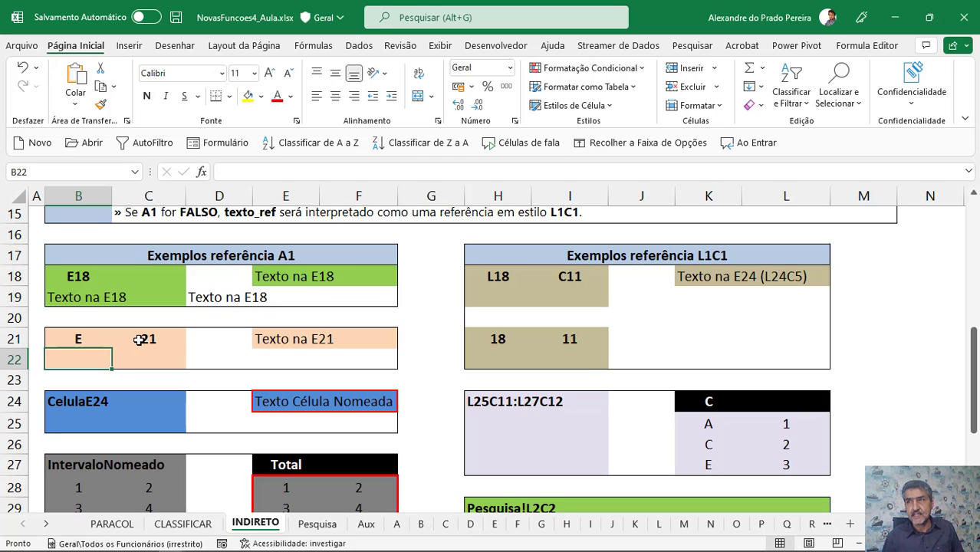
type("=")
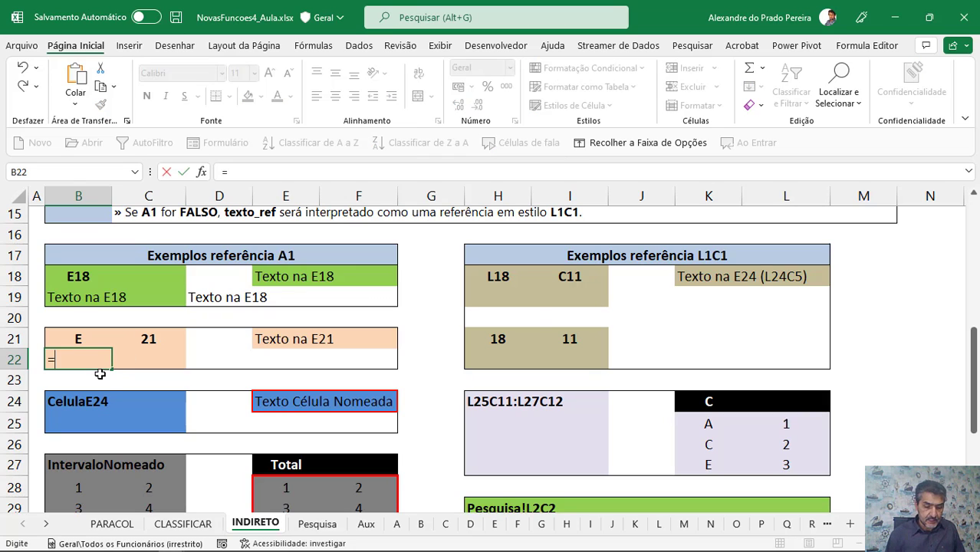
type("indireto(")
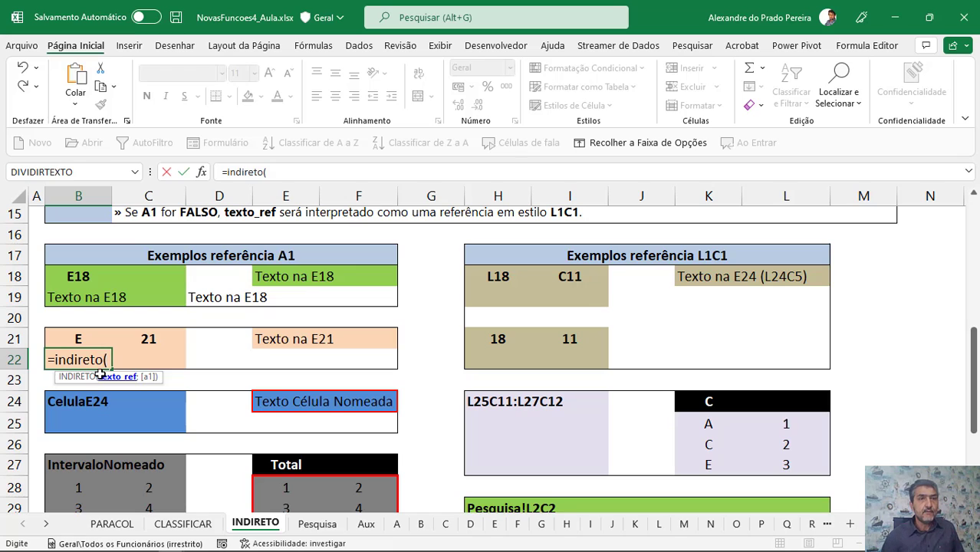
left_click(68, 339)
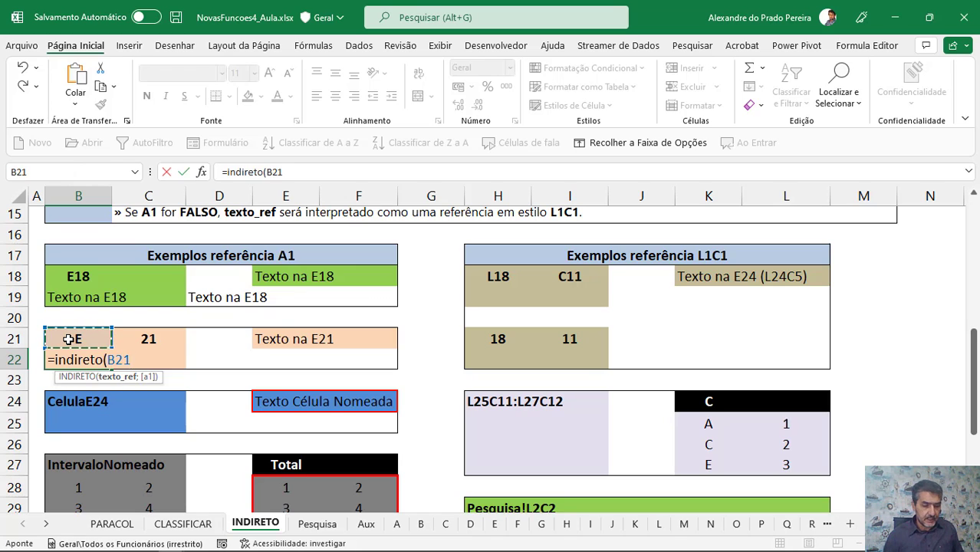
type("&")
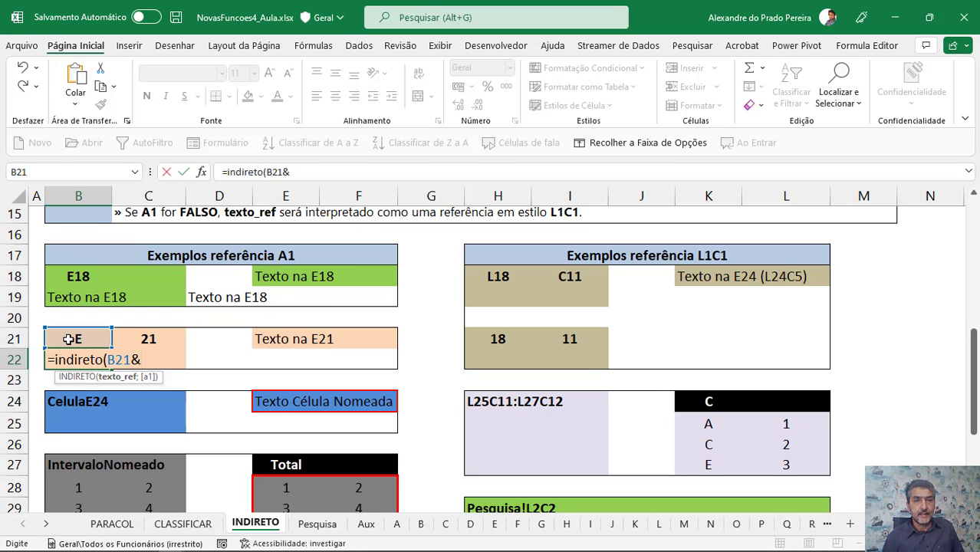
left_click(144, 340)
type(")")
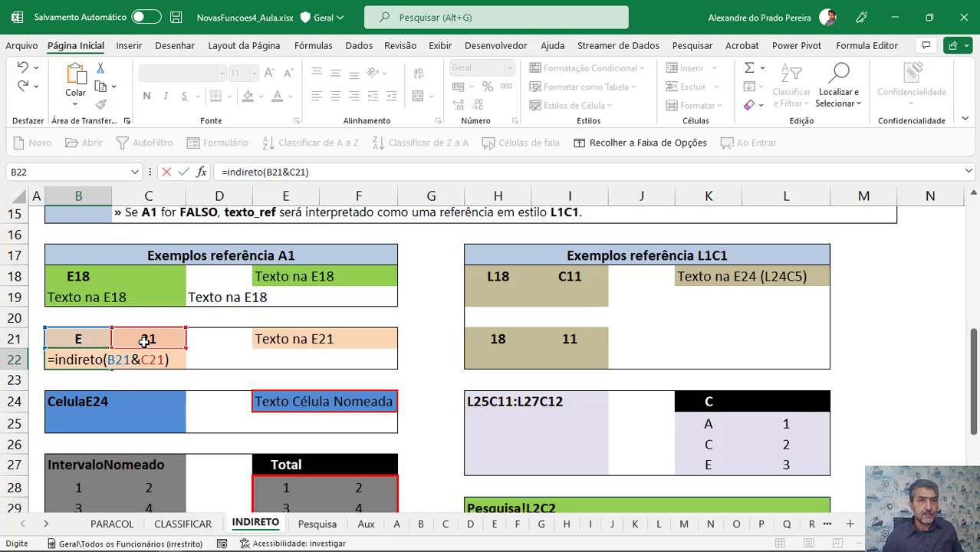
key("Return")
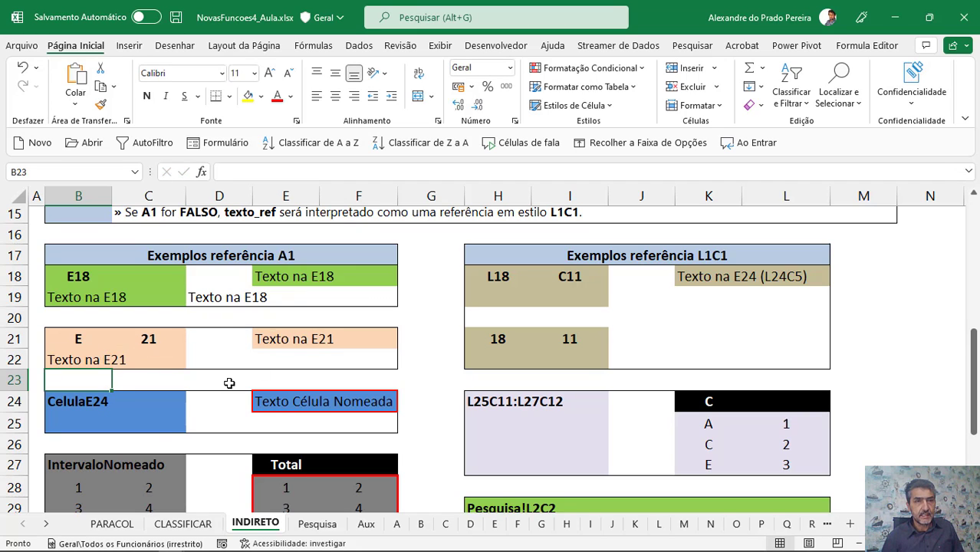
Step: Check the name assigned to E24, and enter =INDIRETO(B24) in B25 to return the content of that named cell
left_click(75, 424)
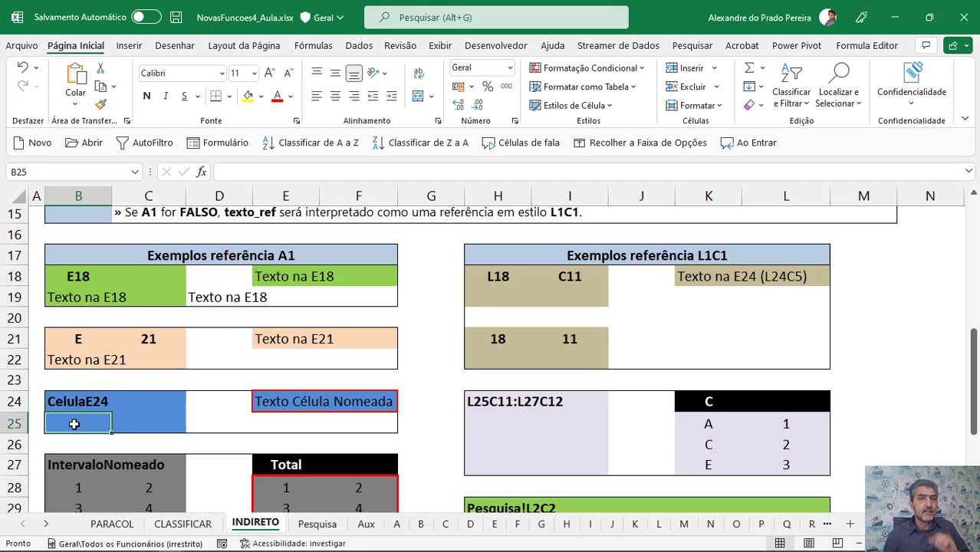
left_click(286, 407)
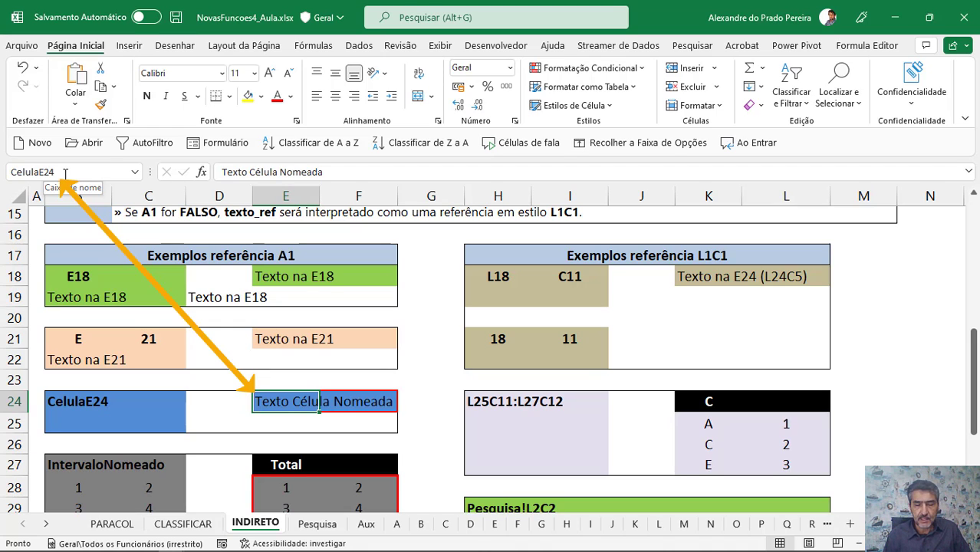
left_click(70, 421)
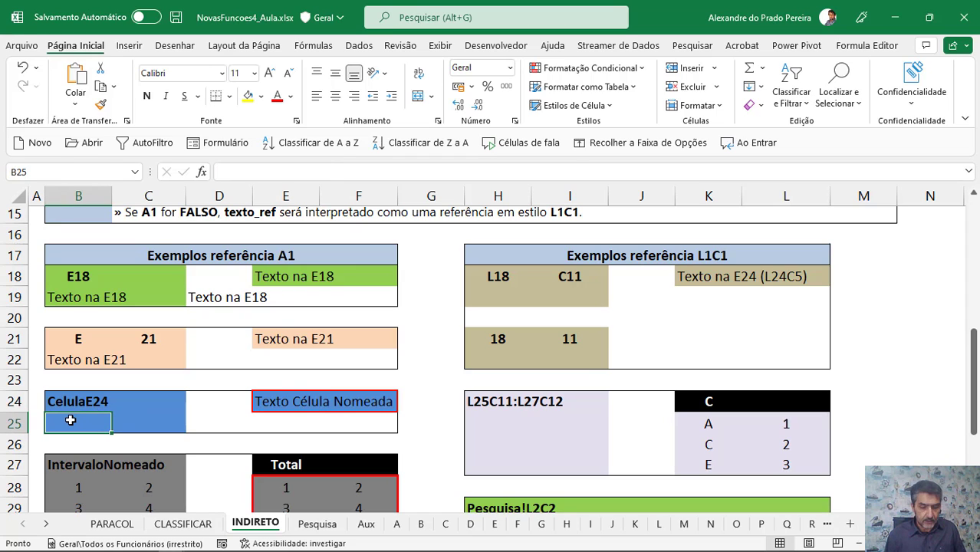
type("=indireto(")
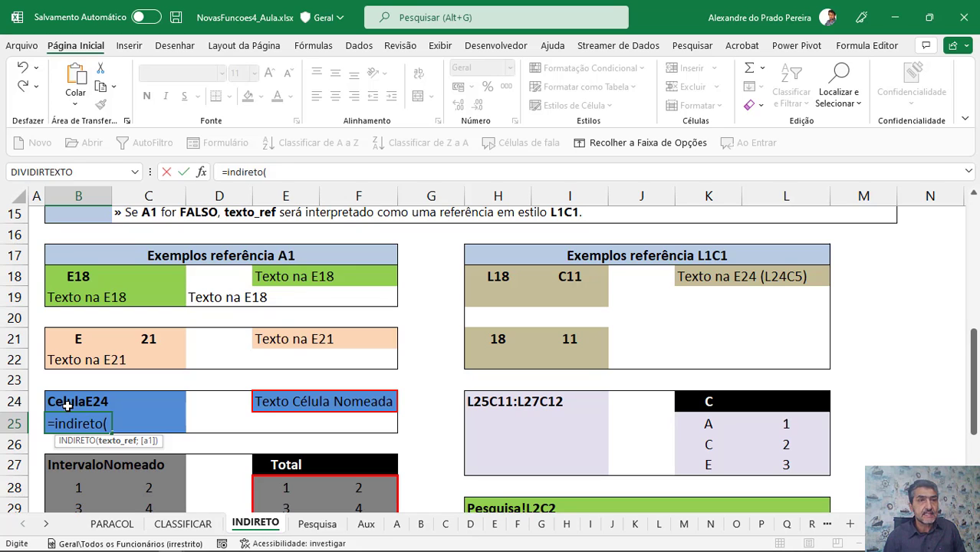
left_click(66, 405)
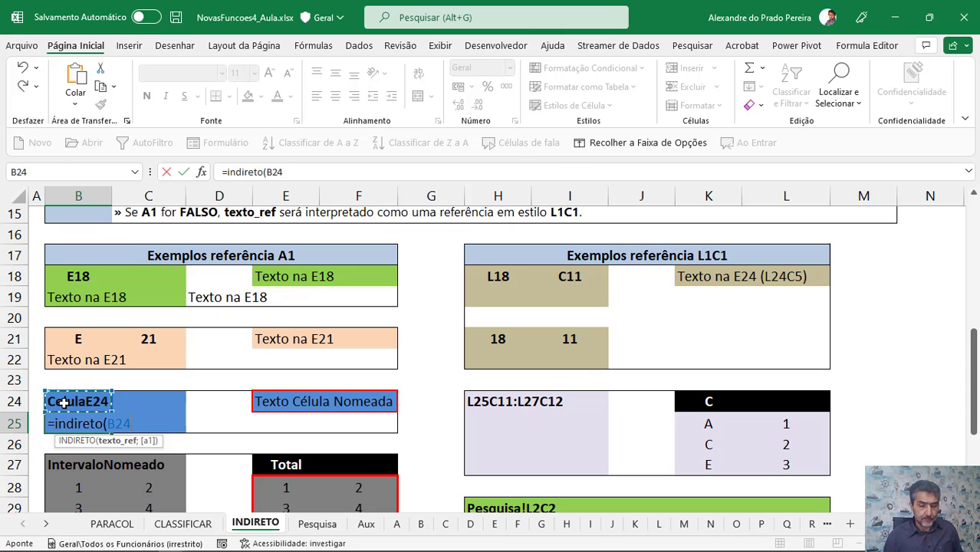
type(")")
key("Return")
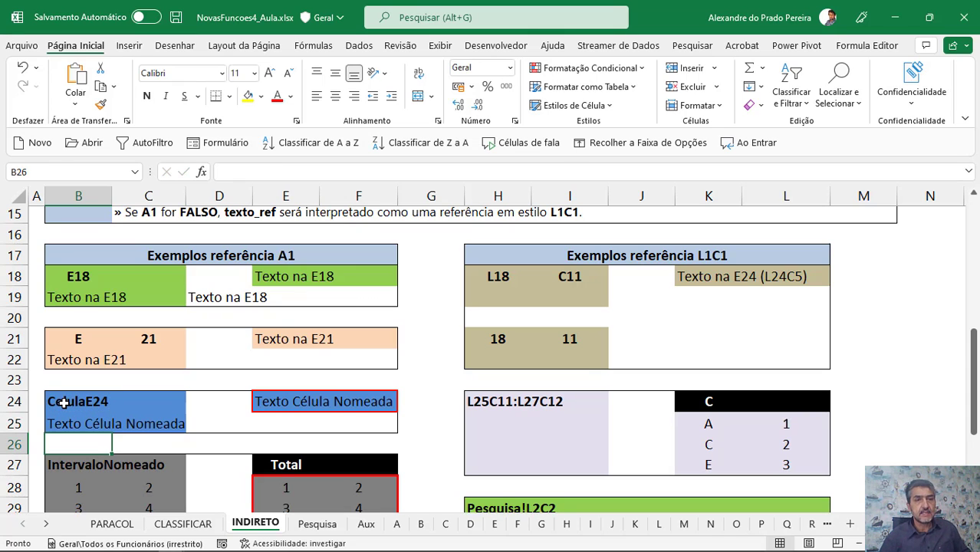
Step: Select the range E28:F32 under Total to check its defined name
scroll(64, 403, "down", 3)
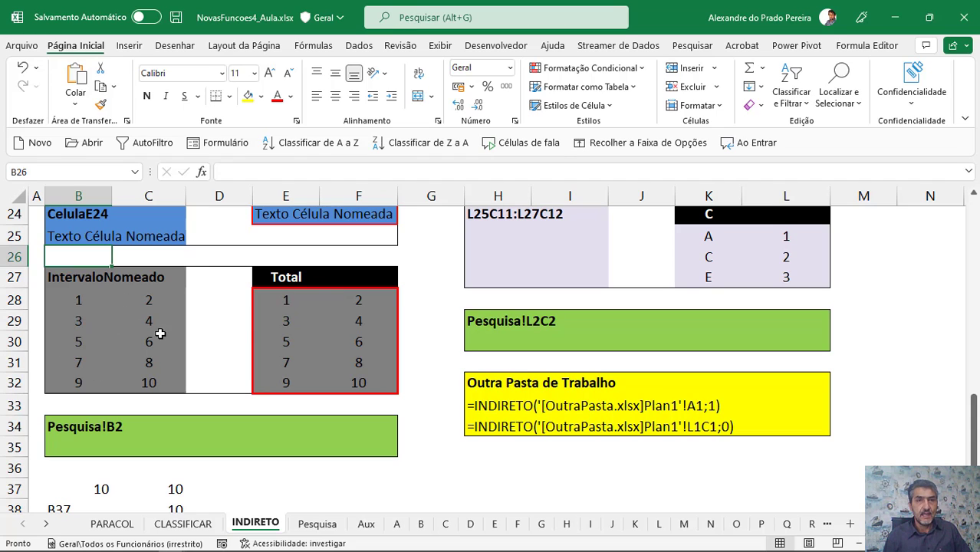
left_click_drag(277, 300, 392, 387)
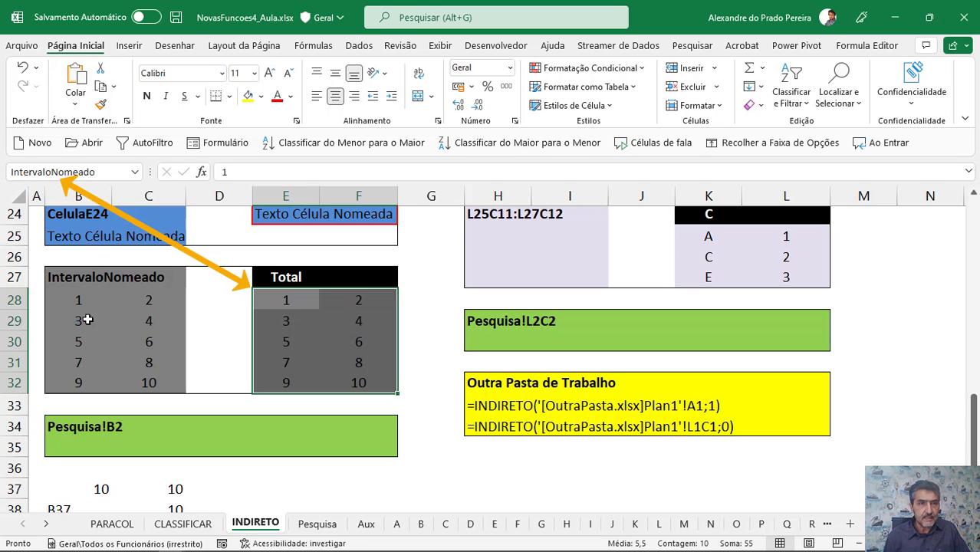
left_click(77, 403)
type("=")
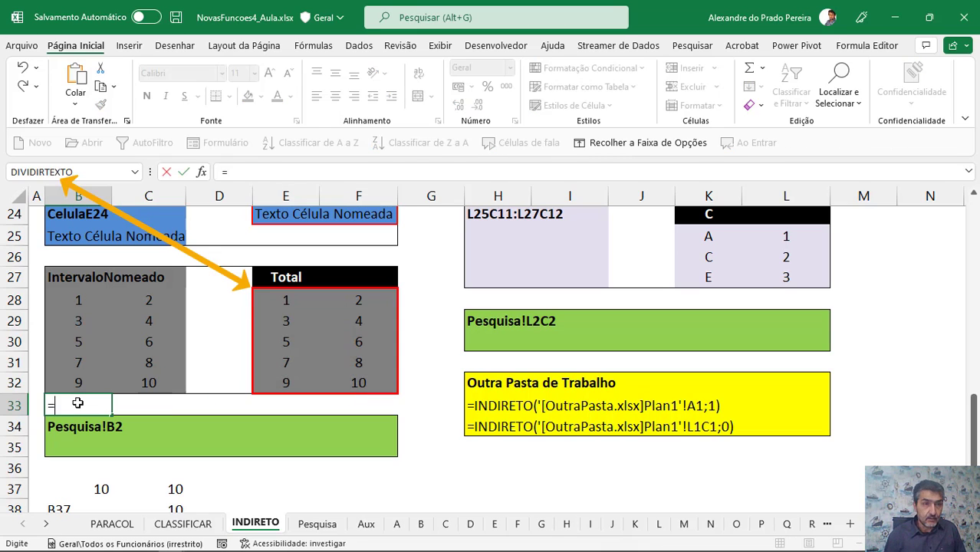
key("Escape")
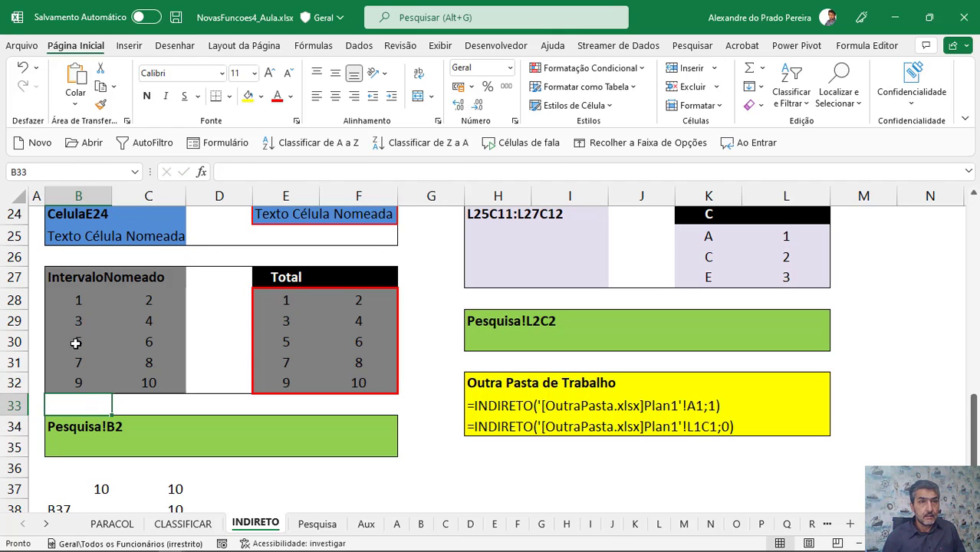
Step: Clear the existing result in B28 and enter =INDIRETO(B27) there to return the whole named range
left_click(67, 304)
key("Delete")
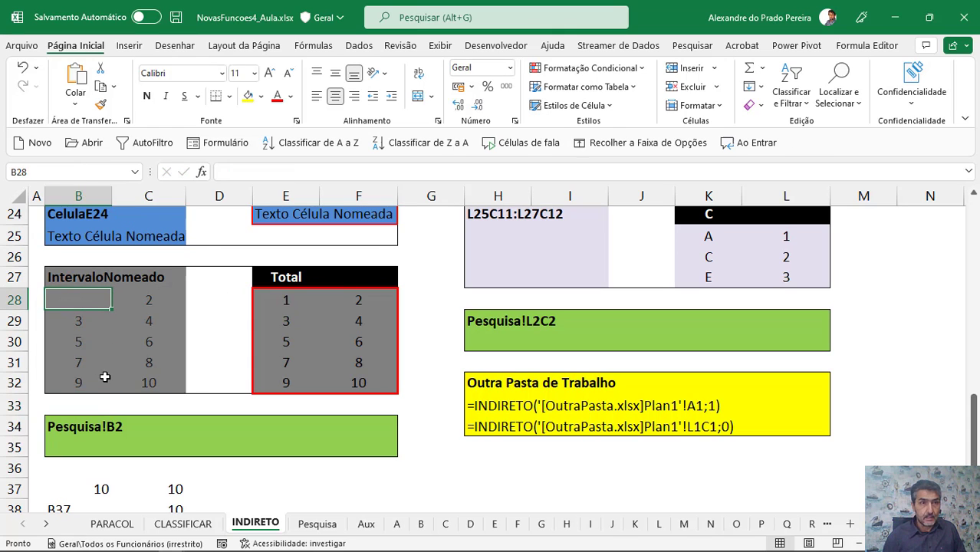
type("=idnireto")
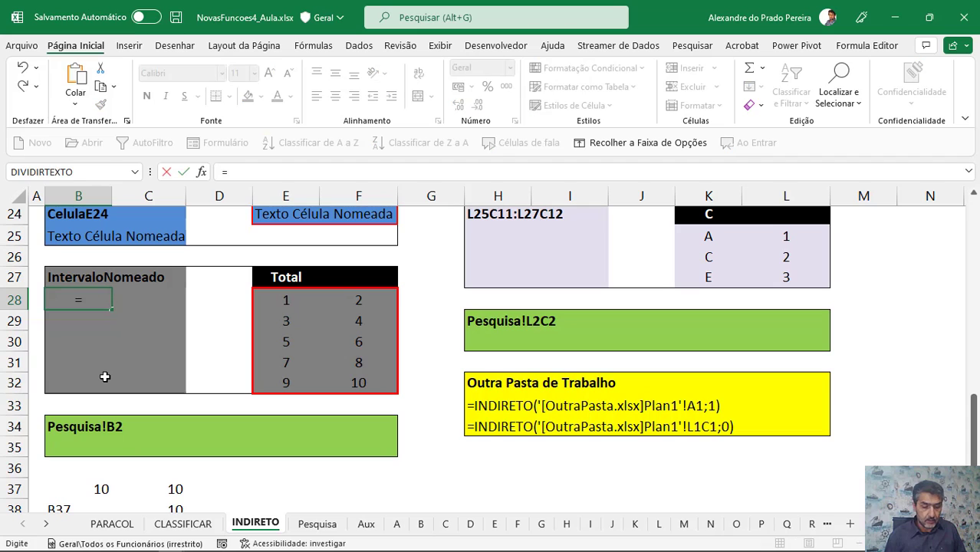
key("BackSpace")
key("BackSpace")
key("BackSpace")
key("BackSpace")
key("BackSpace")
key("BackSpace")
key("BackSpace")
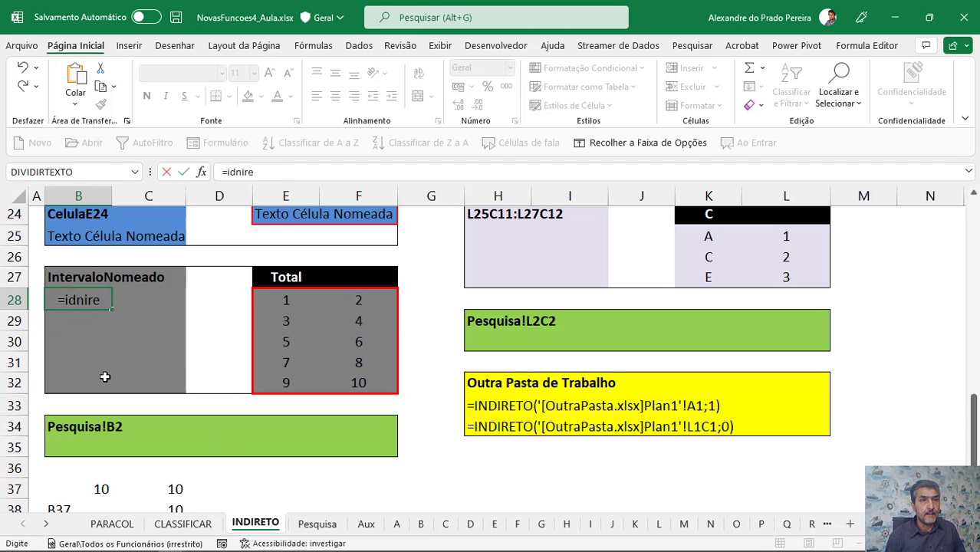
type("ndireto(")
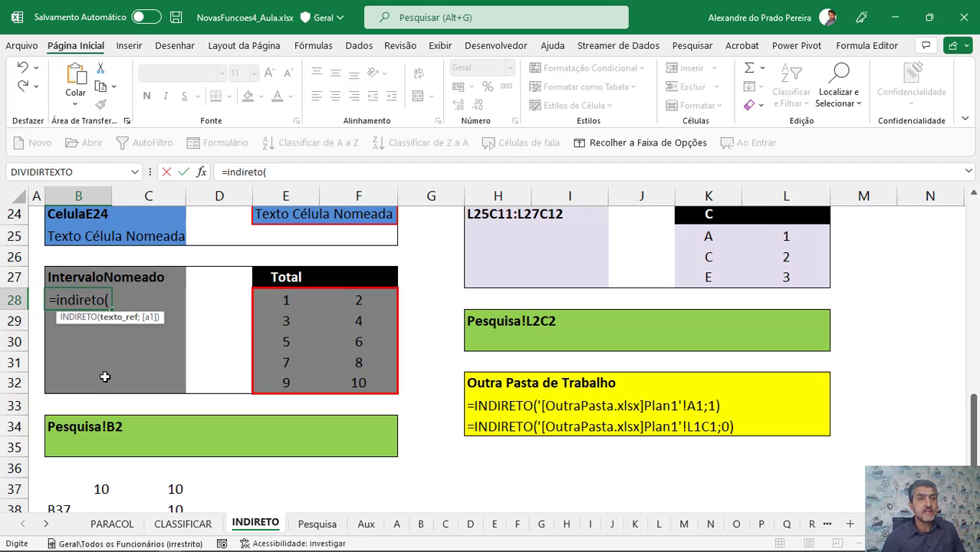
left_click(87, 277)
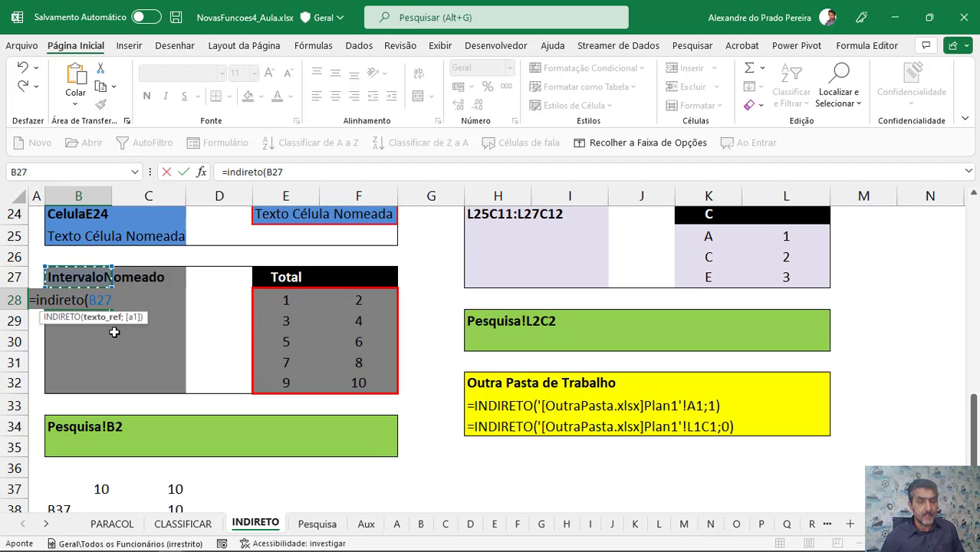
type(")")
key("Return")
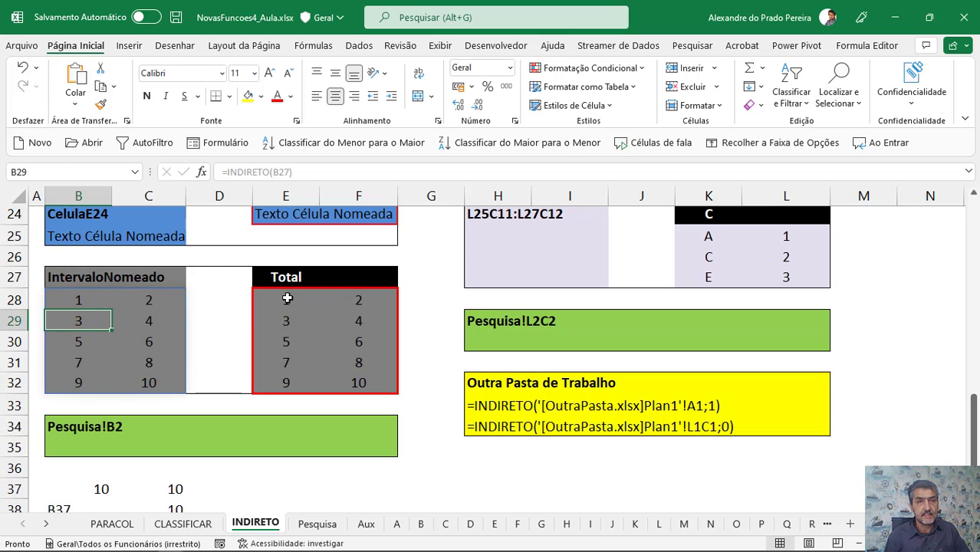
left_click(71, 301)
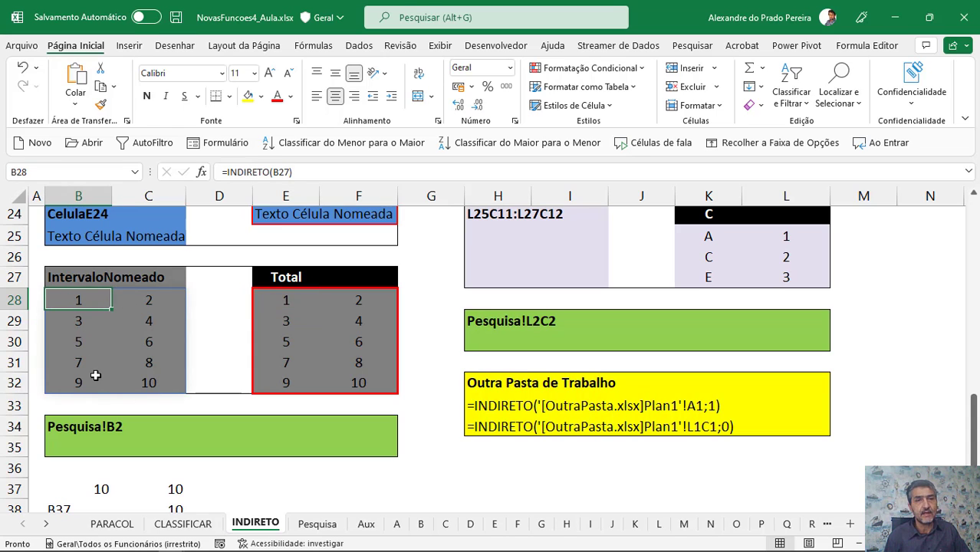
Step: Enter =SOMA(B28#) in F27 beside Total to sum the spilled range
left_click(334, 277)
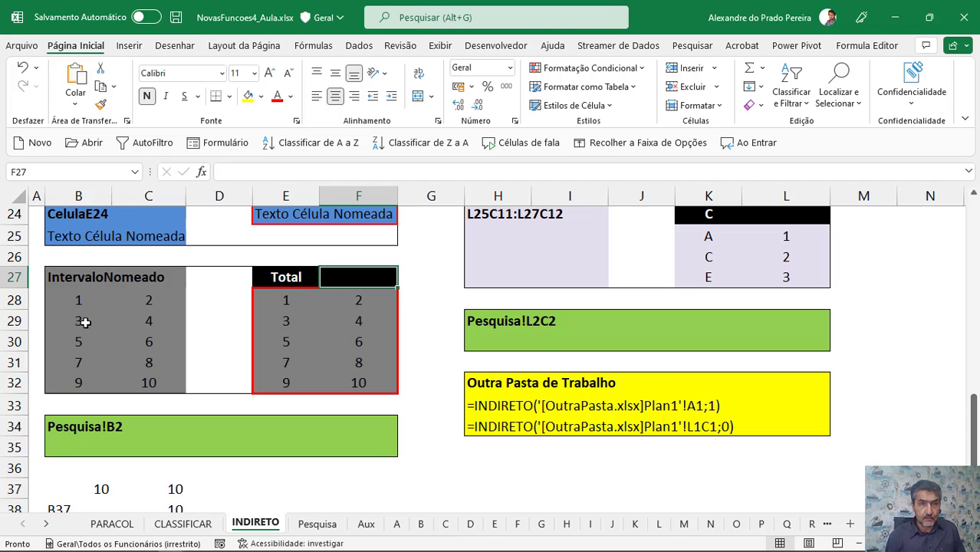
type("=soma(")
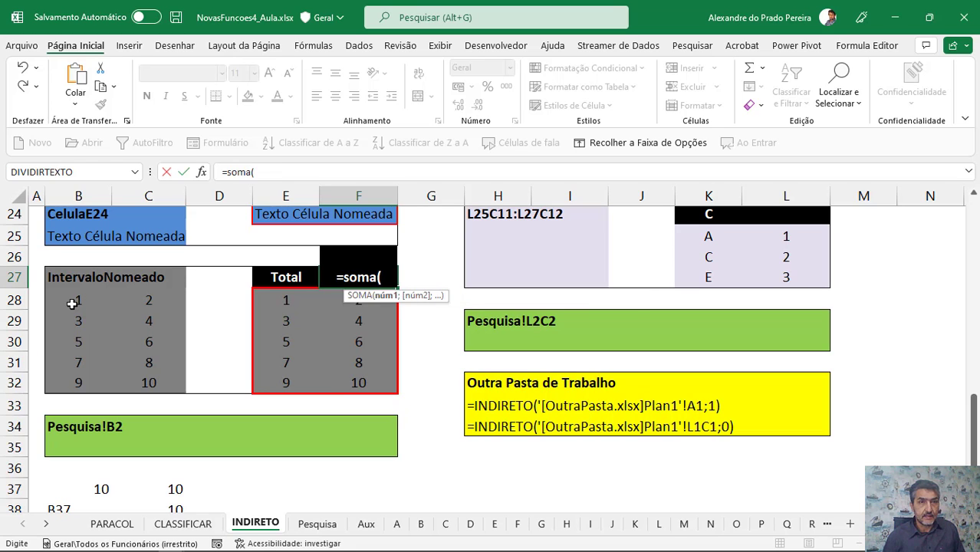
left_click(71, 304)
type("#")
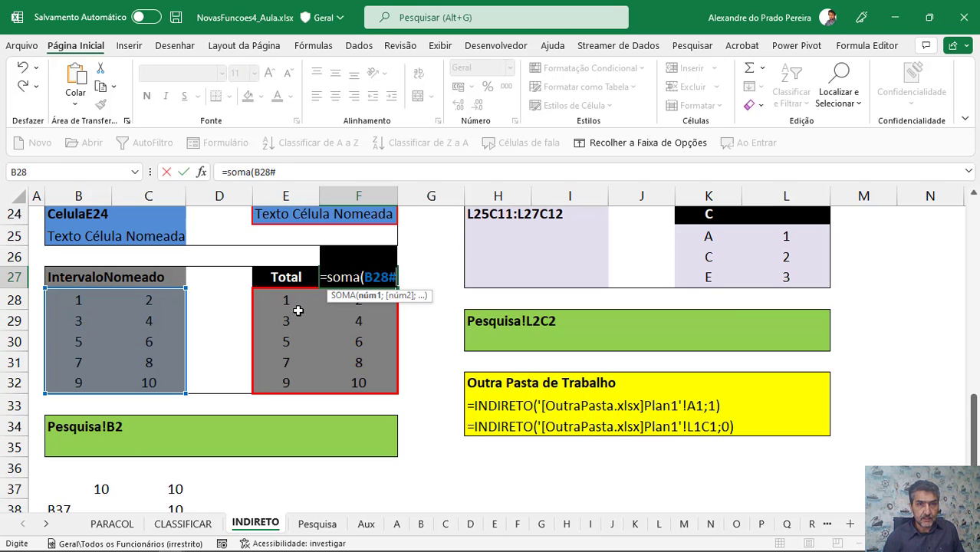
type(")")
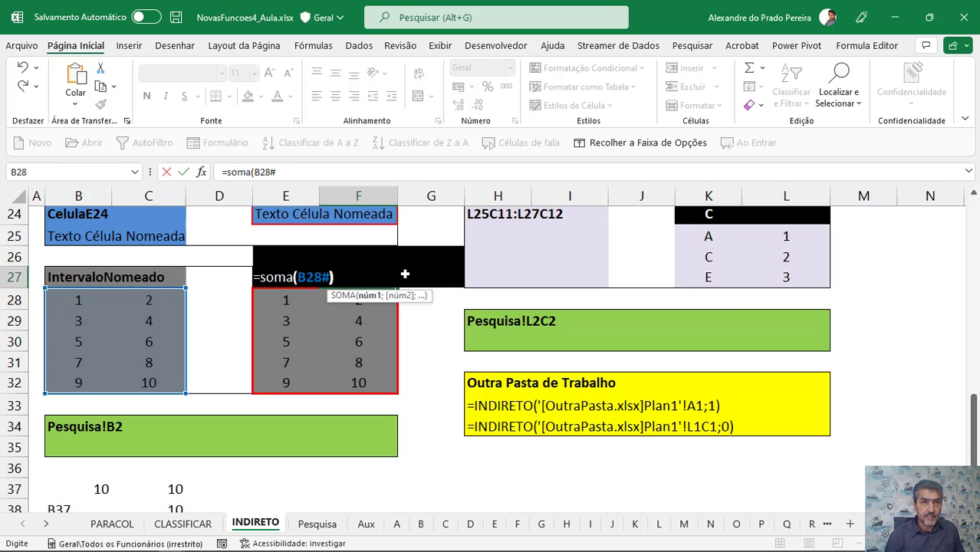
key("Return")
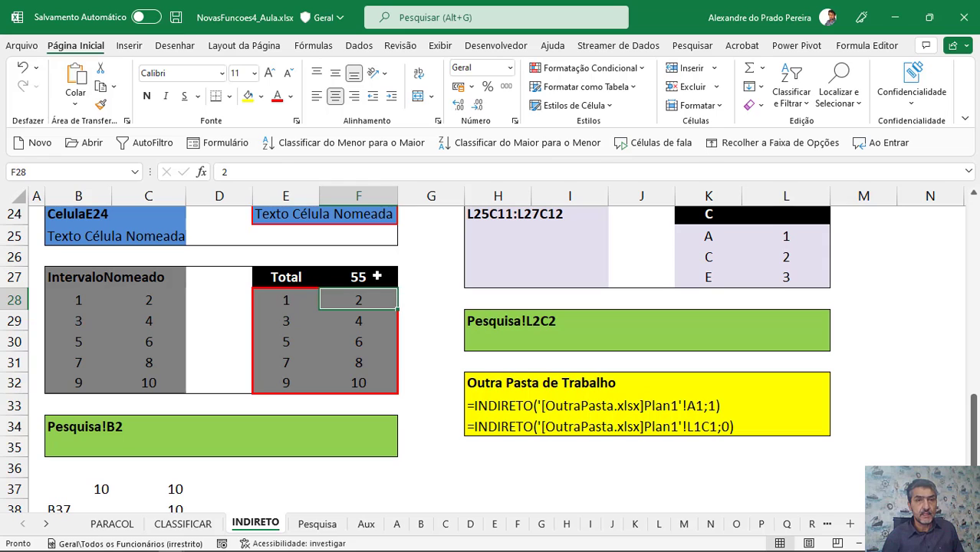
Step: Change the total formula in F27 to =SOMA(INDIRETO(B27)) so it sums the named range through its name text
double_click(377, 276)
key("BackSpace")
key("BackSpace")
key("BackSpace")
key("BackSpace")
key("BackSpace")
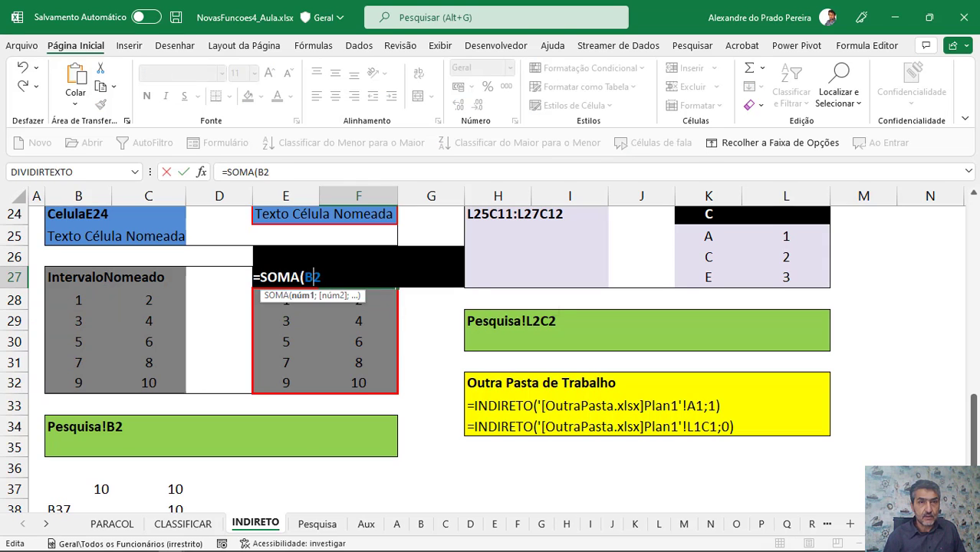
type("indireto(")
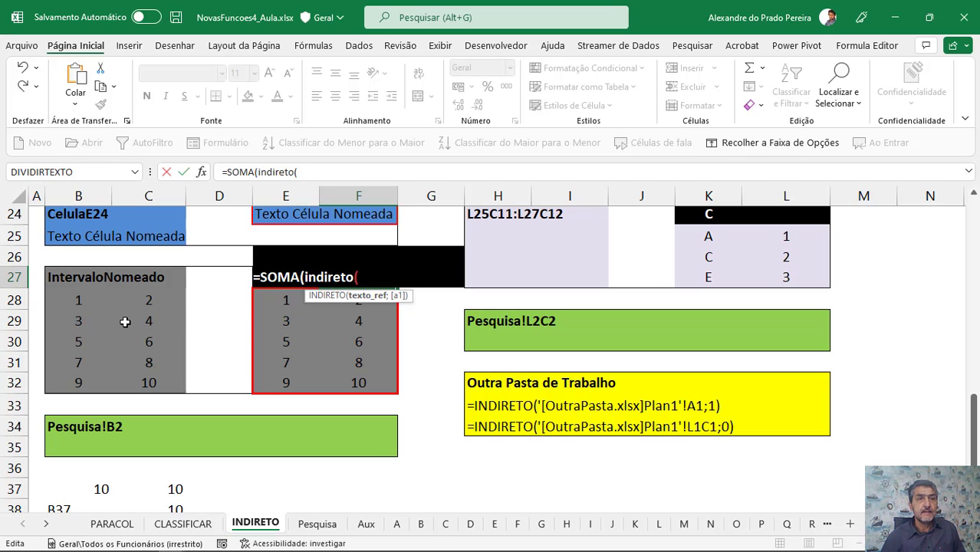
left_click(67, 283)
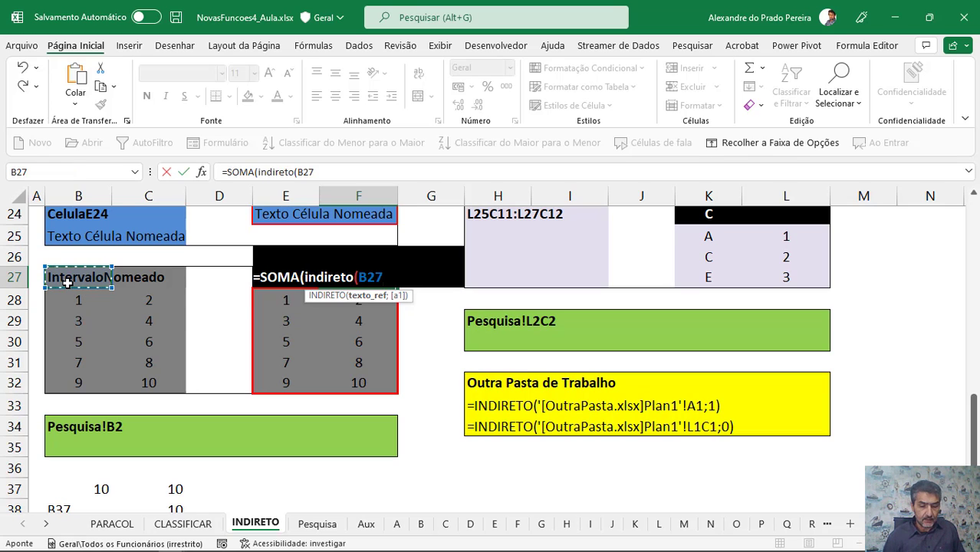
type("))")
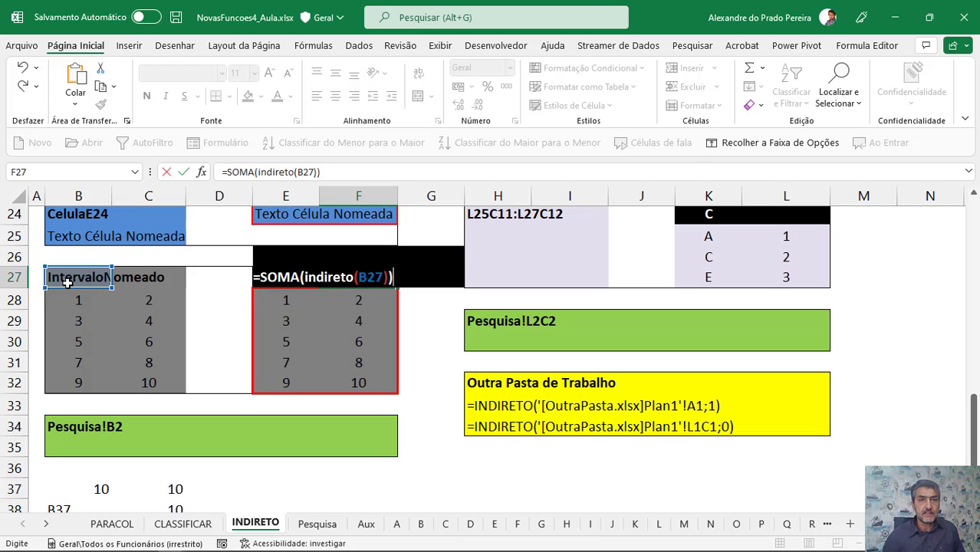
key("Return")
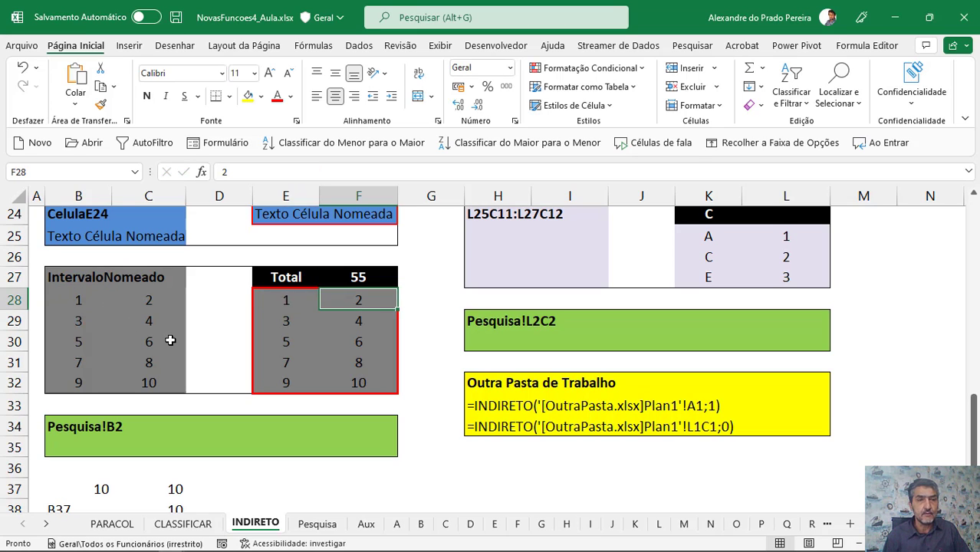
Step: Check the reference text in B34 against cell B2 on the Pesquisa sheet, returning to the INDIRETO sheet
left_click(78, 431)
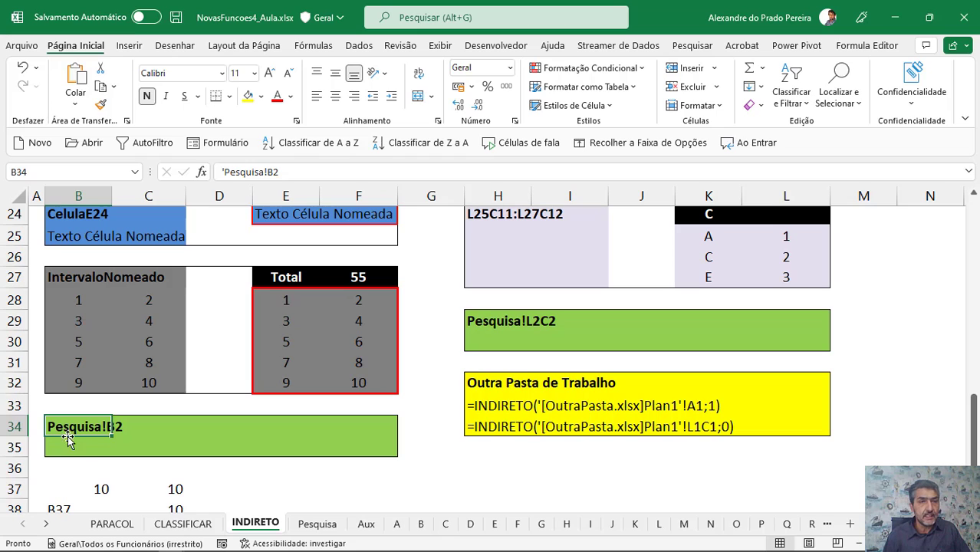
left_click(317, 524)
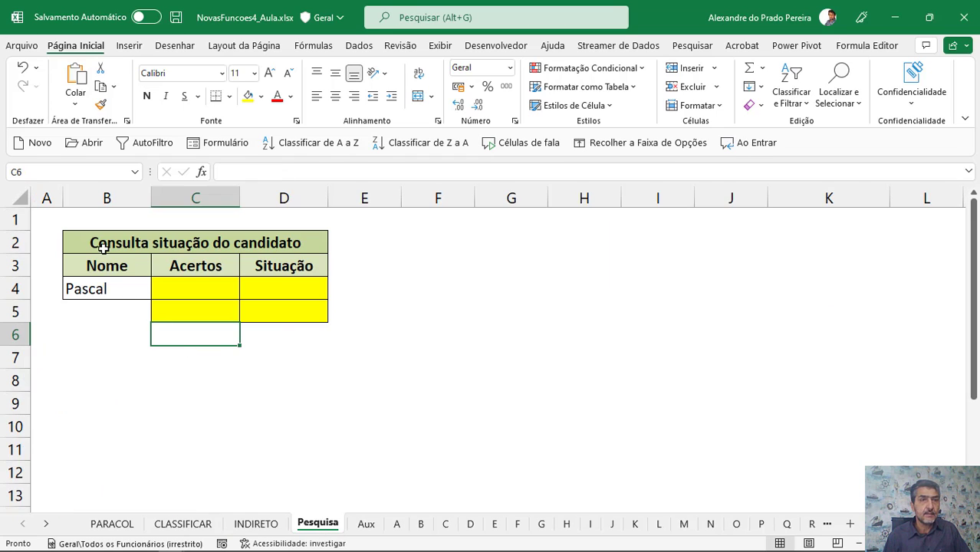
left_click(102, 247)
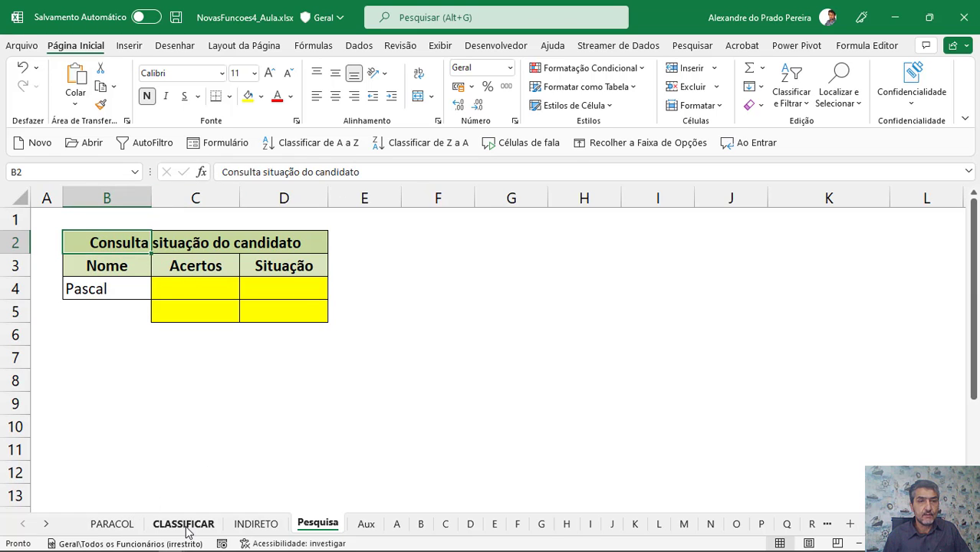
left_click(257, 525)
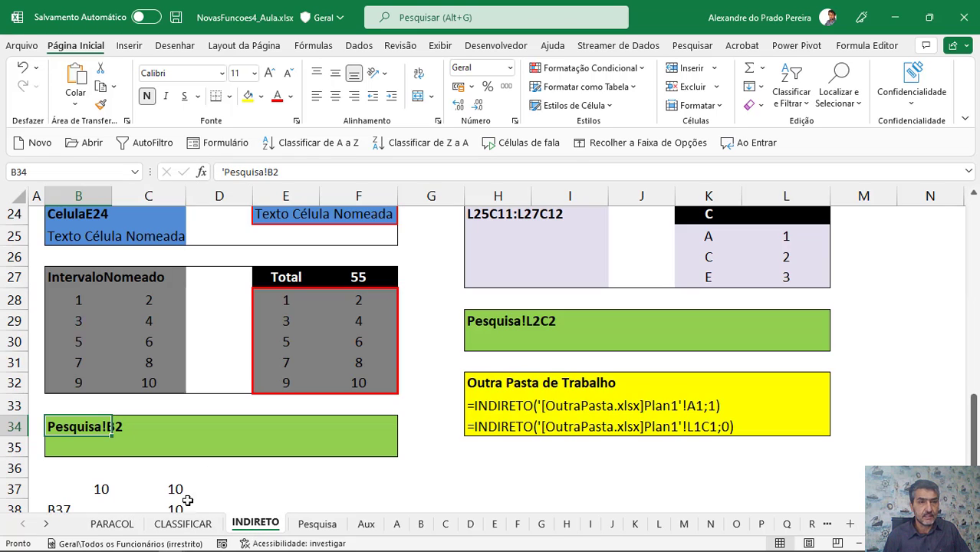
Step: Enter =INDIRETO(B34) in B35 to return the Pesquisa sheet cell named by the reference text
left_click(65, 447)
type("=idniret")
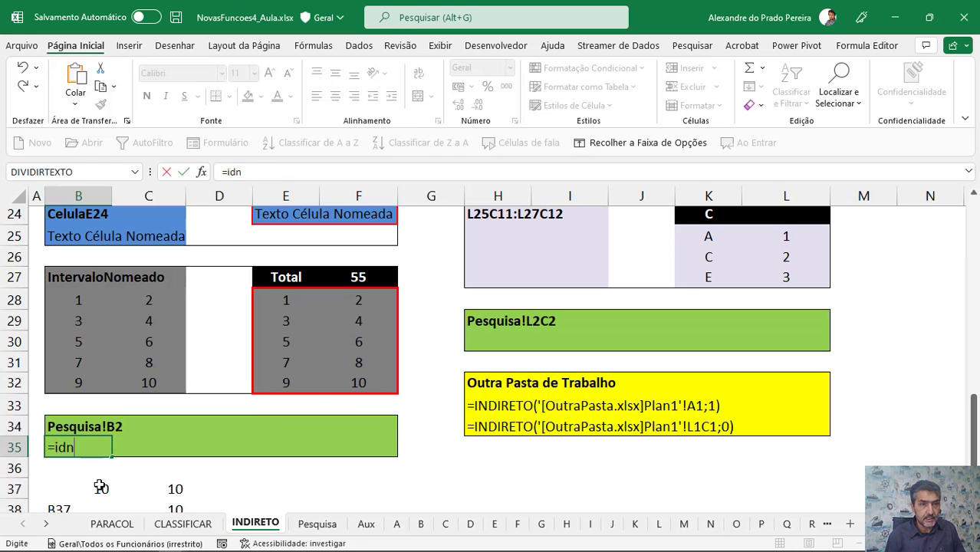
key("BackSpace")
key("BackSpace")
key("BackSpace")
key("BackSpace")
key("BackSpace")
key("BackSpace")
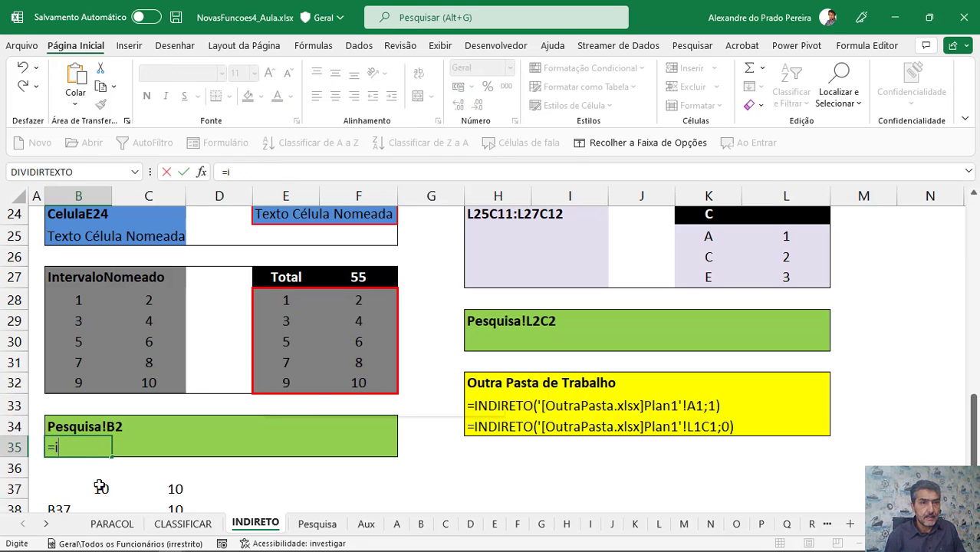
type("ndireto(")
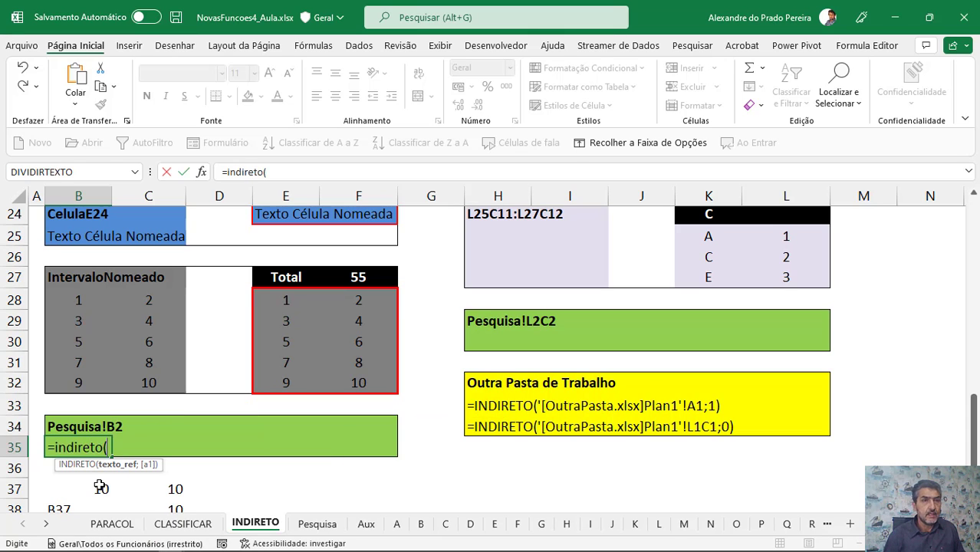
left_click(64, 425)
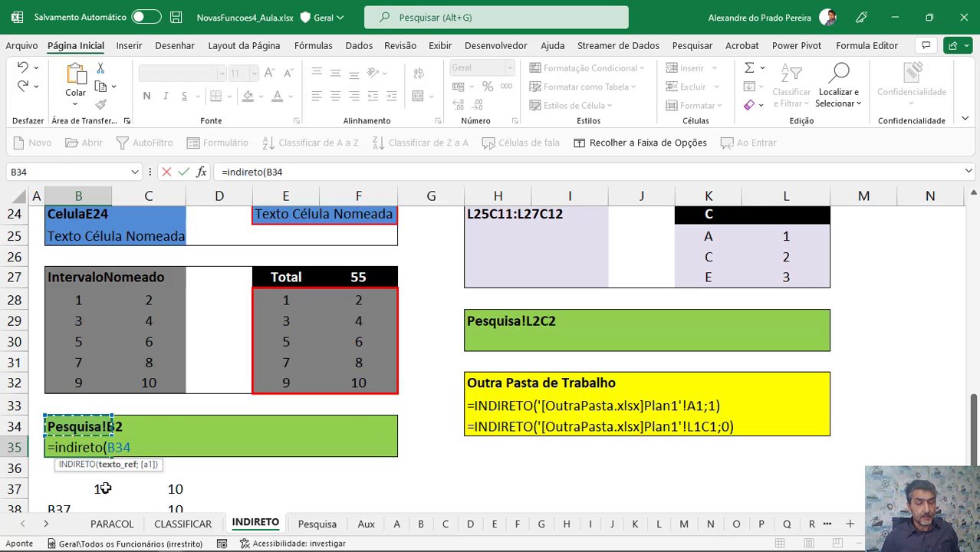
type(")")
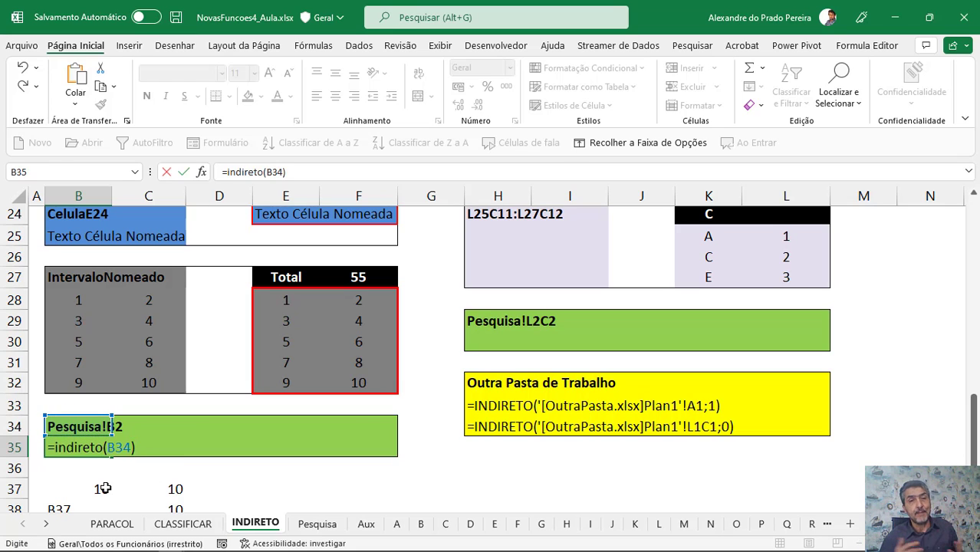
key("Return")
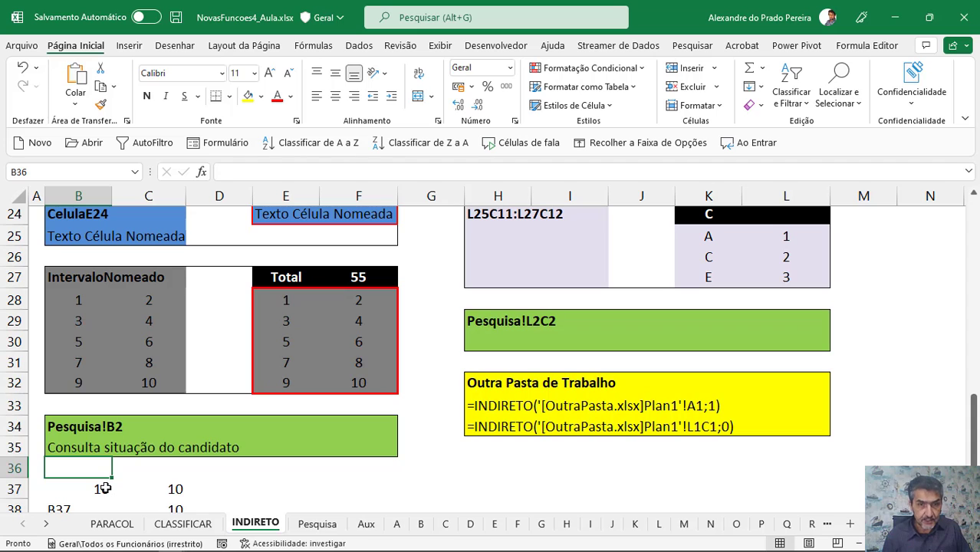
Step: Review the explanation of the texto_ref and a1 arguments and the A1-style reference in B18
scroll(105, 489, "up", 3)
scroll(105, 489, "up", 1)
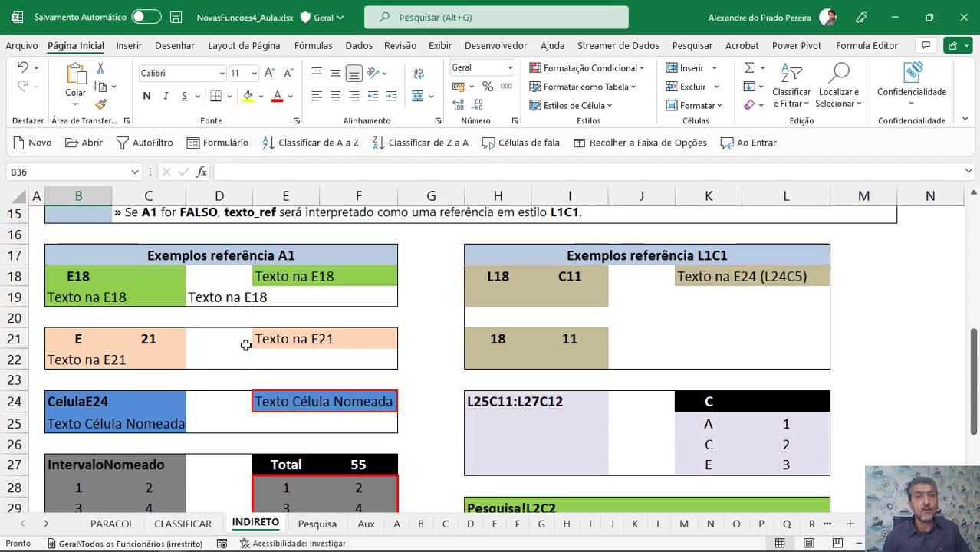
scroll(241, 318, "up", 4)
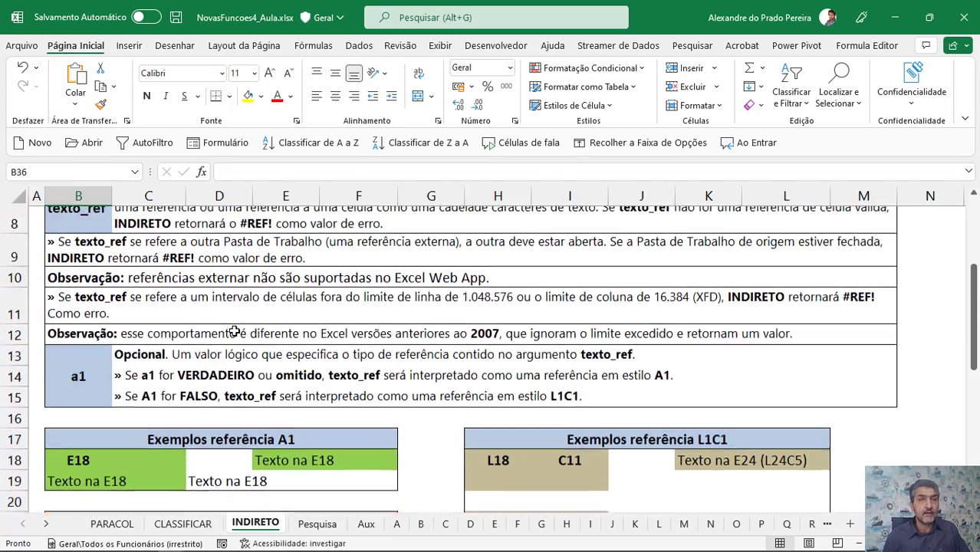
scroll(234, 331, "up", 1)
scroll(230, 338, "down", 2)
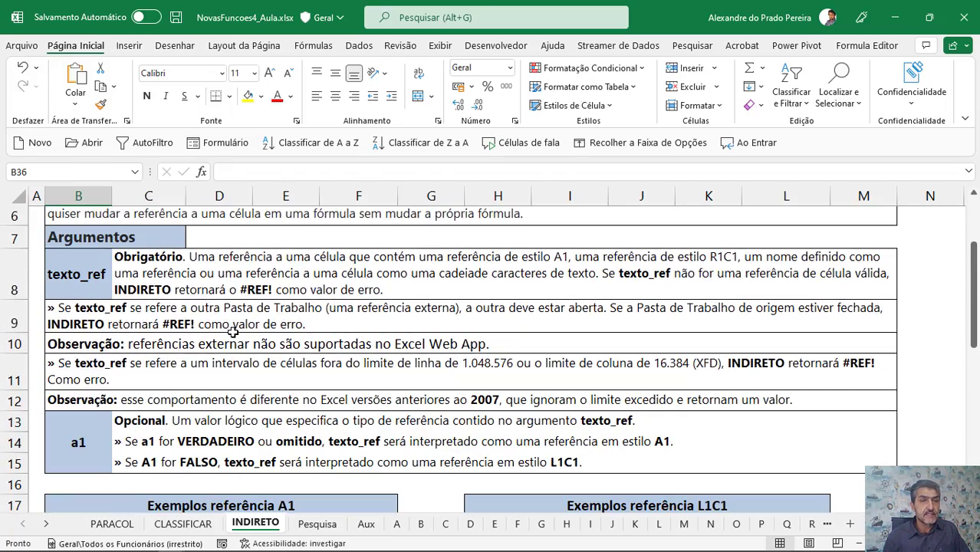
scroll(222, 338, "down", 1)
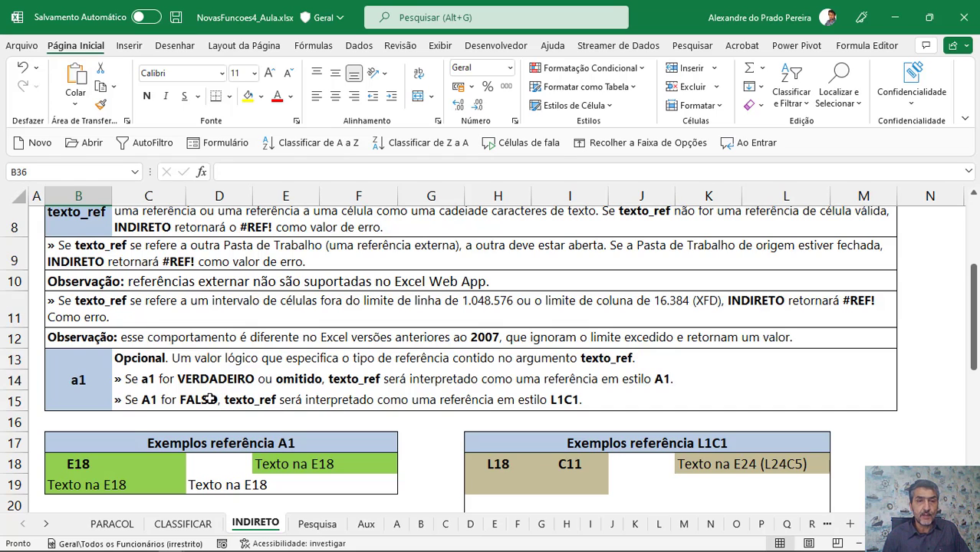
scroll(209, 398, "down", 3)
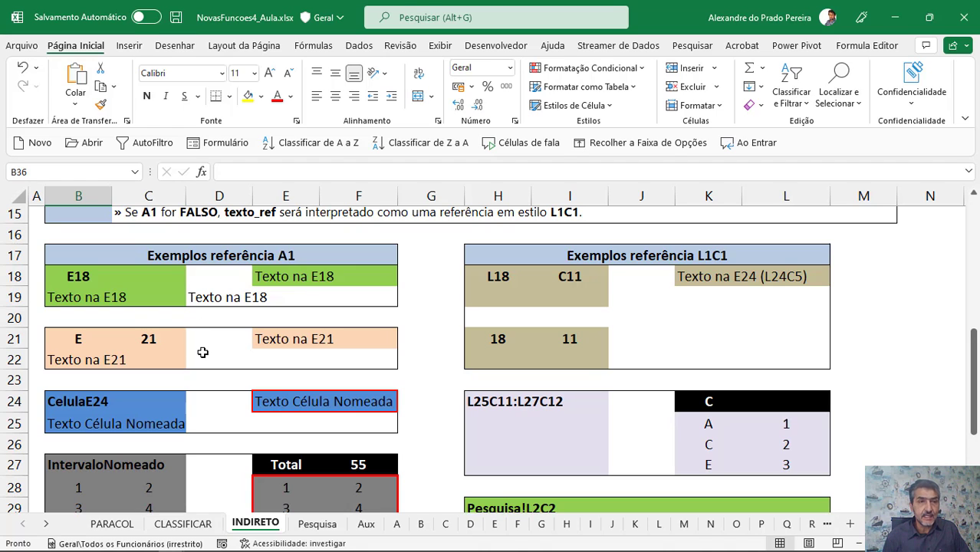
left_click(69, 277)
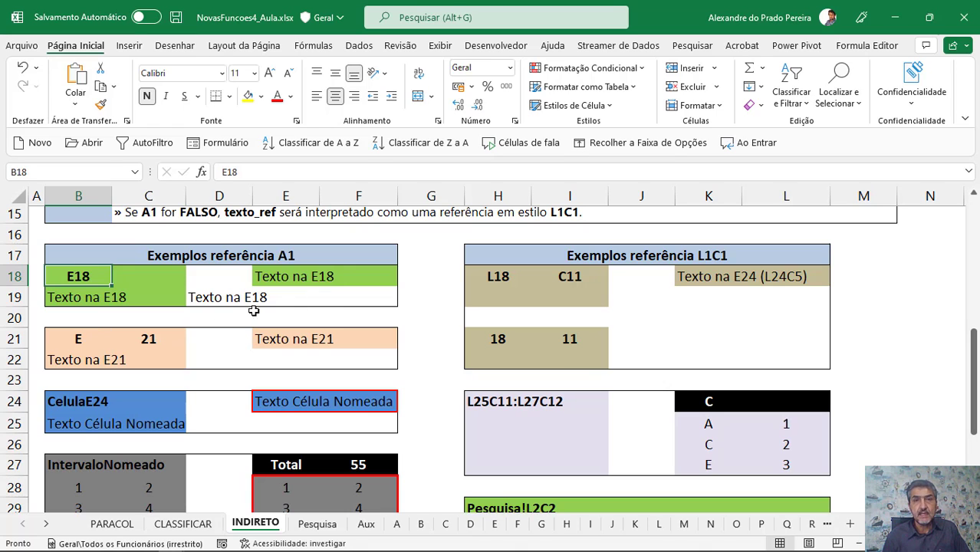
Step: Enter =INDIRETO(H18&I18;FALSO) in H19 to resolve the joined L1C1-style reference, and select its target cell K18
left_click(493, 297)
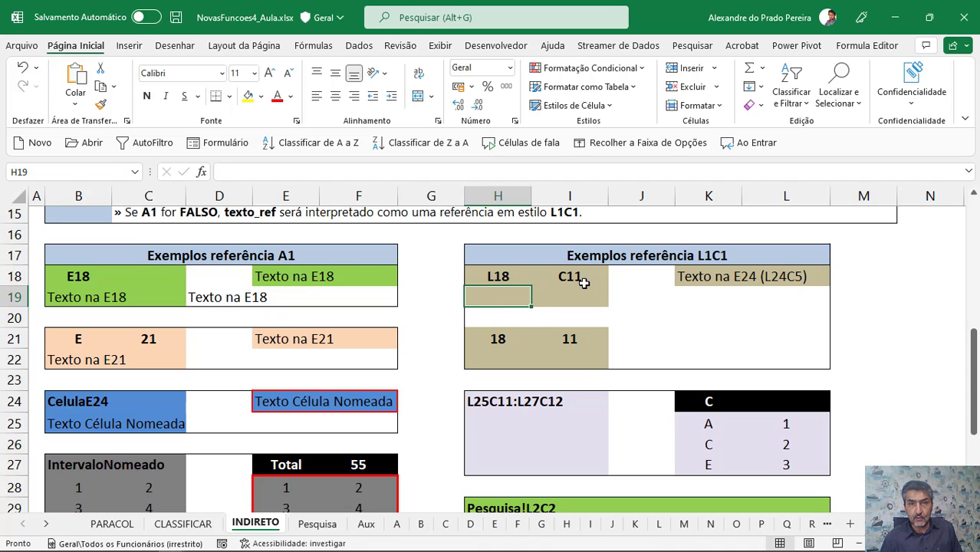
type("=idn")
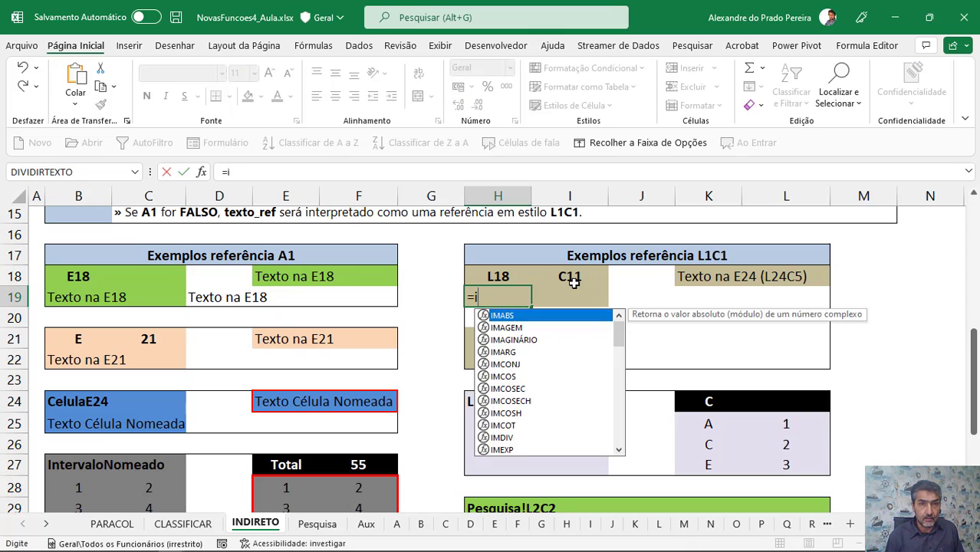
key("BackSpace")
key("BackSpace")
type("ndireto(")
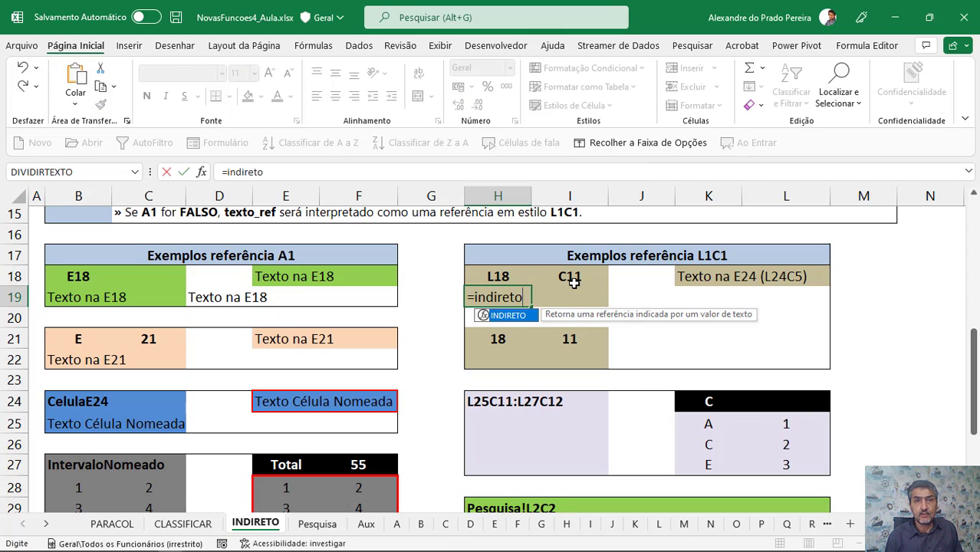
left_click(499, 270)
type("&")
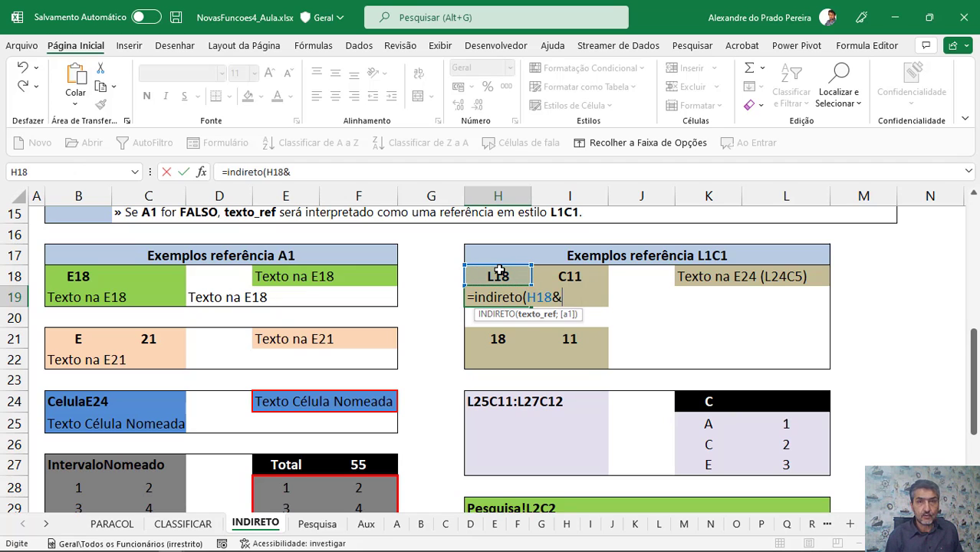
left_click(563, 278)
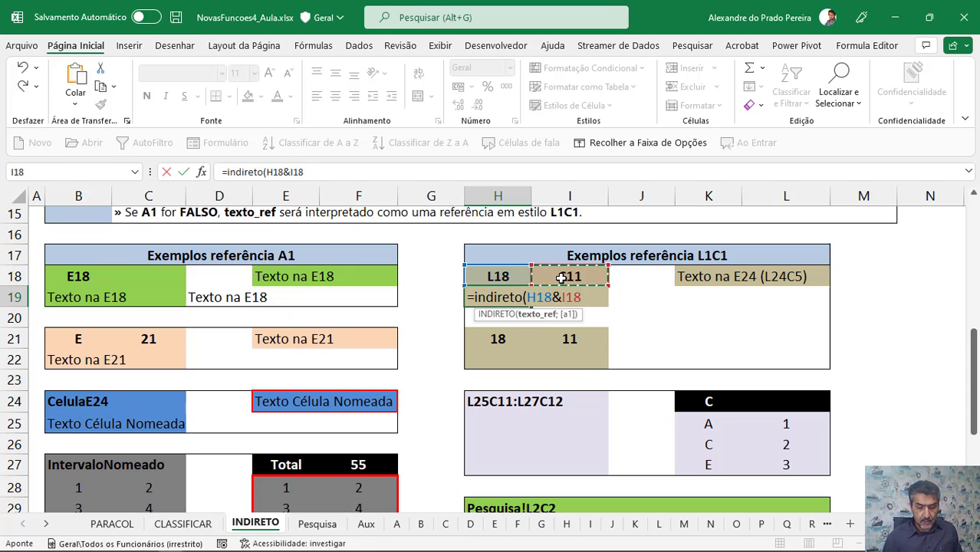
type(";")
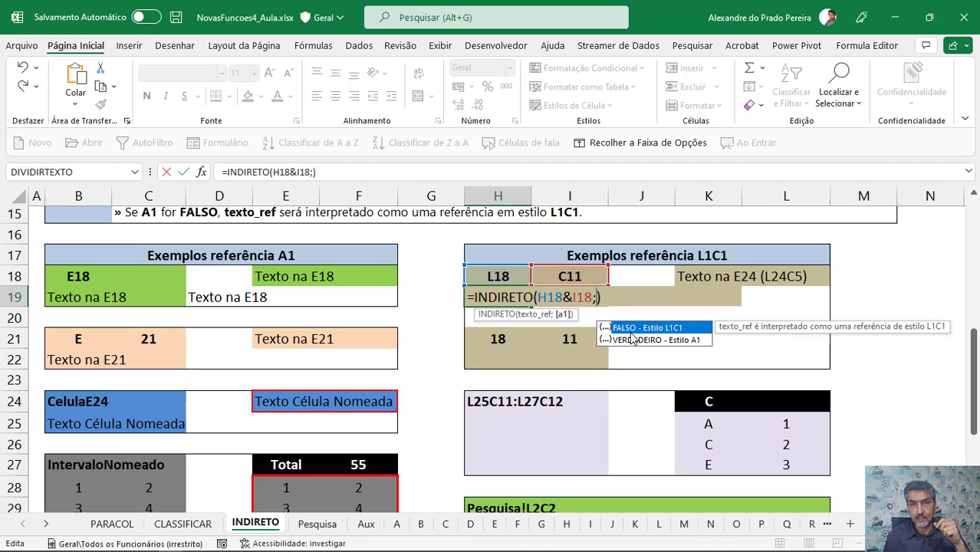
key("Tab")
type(")")
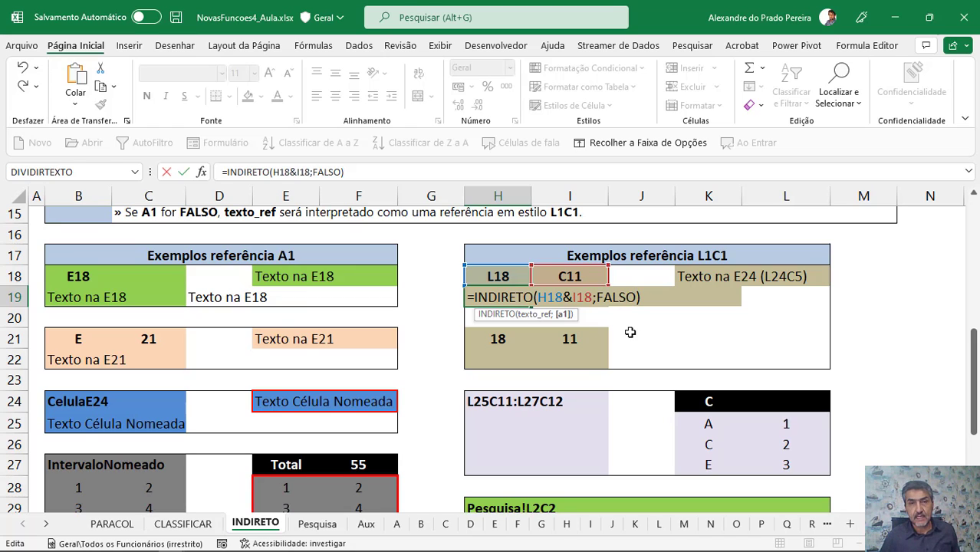
key("Return")
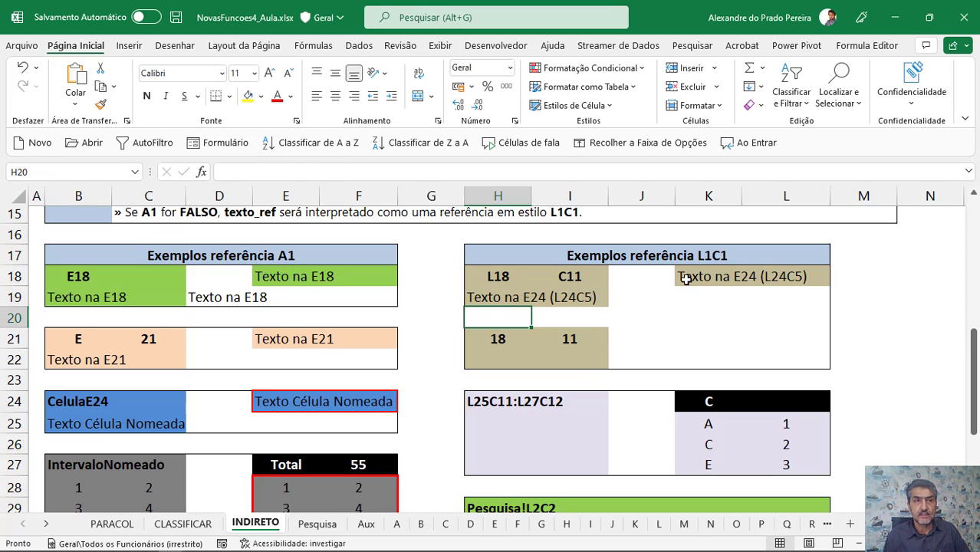
left_click(686, 278)
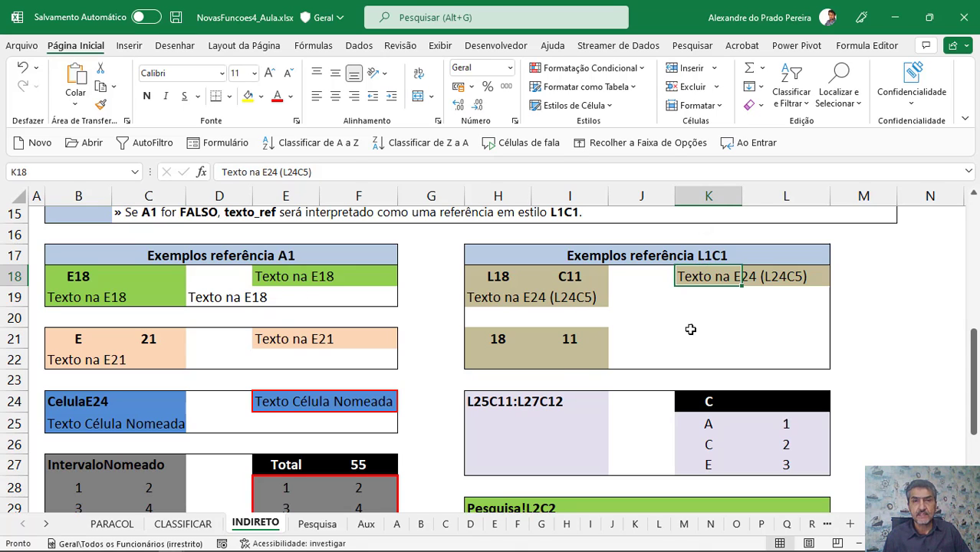
Step: Begin an INDIRETO formula in H22 whose reference text joins "L"&H21&"C"&I21
left_click(486, 362)
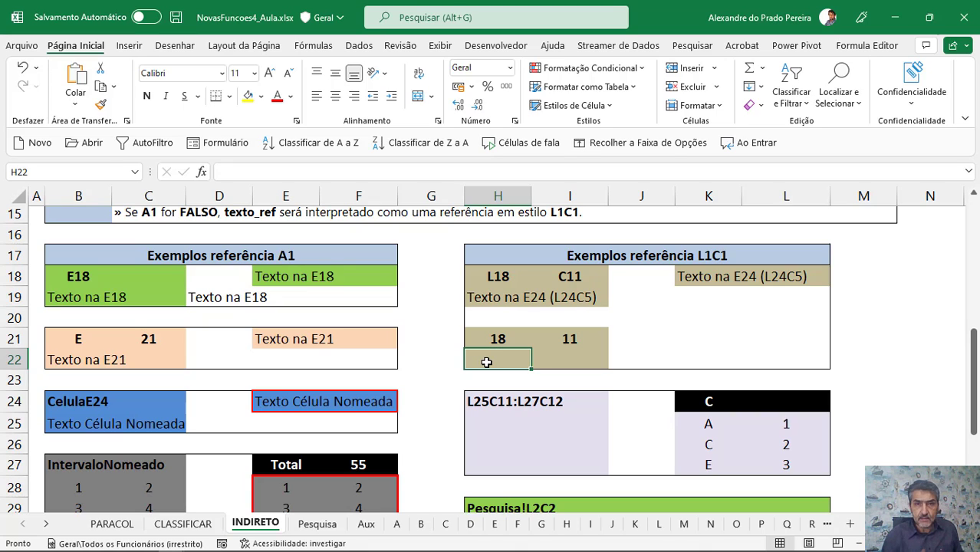
left_click(488, 338)
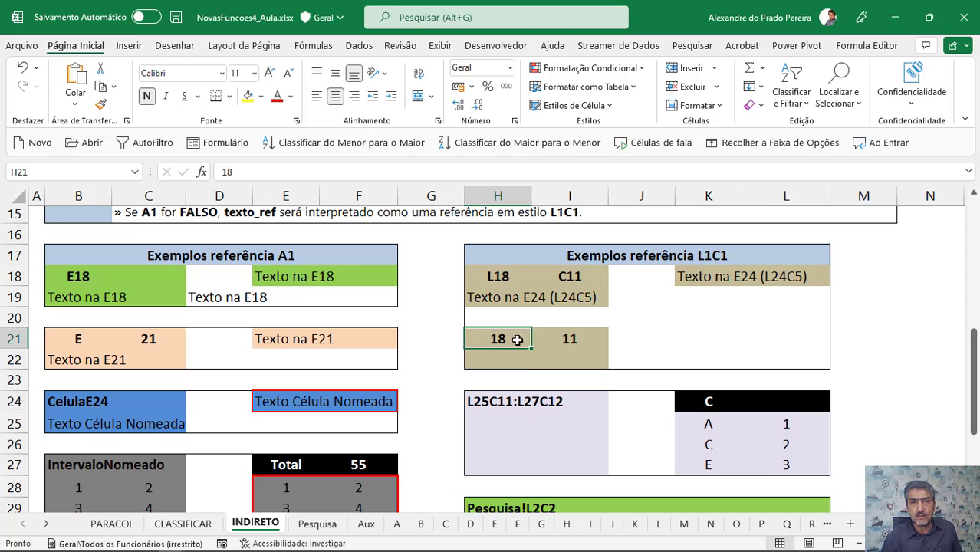
left_click(540, 345)
left_click(502, 361)
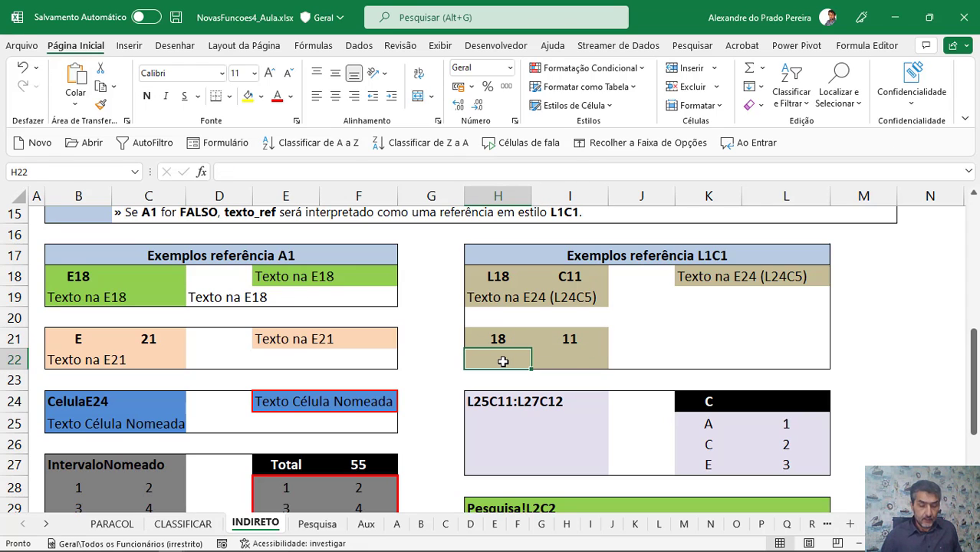
type("=indi")
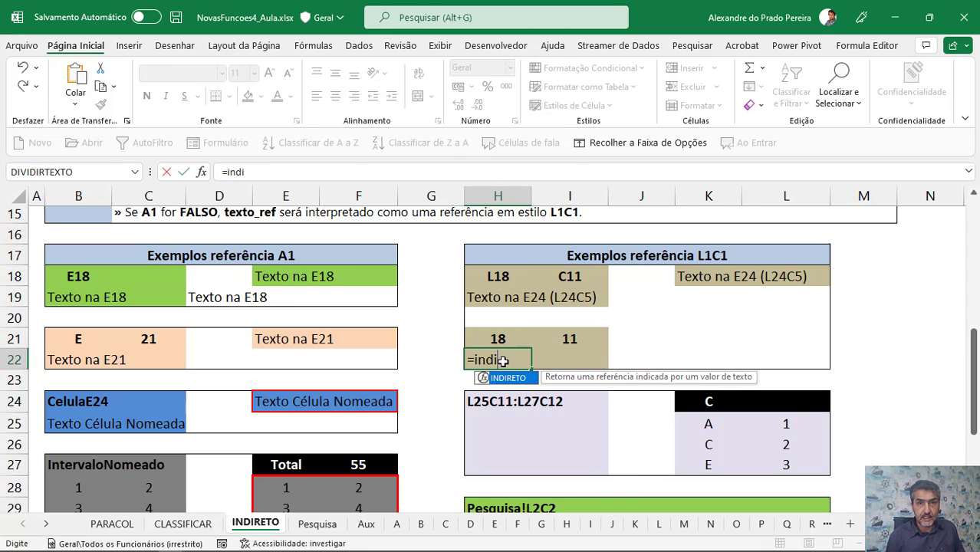
type("reto(")
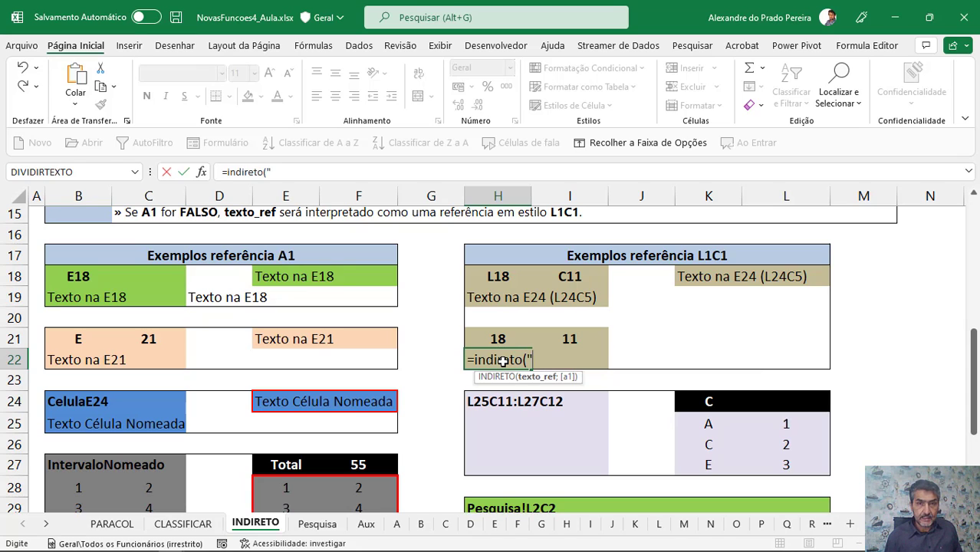
type("\"L\"")
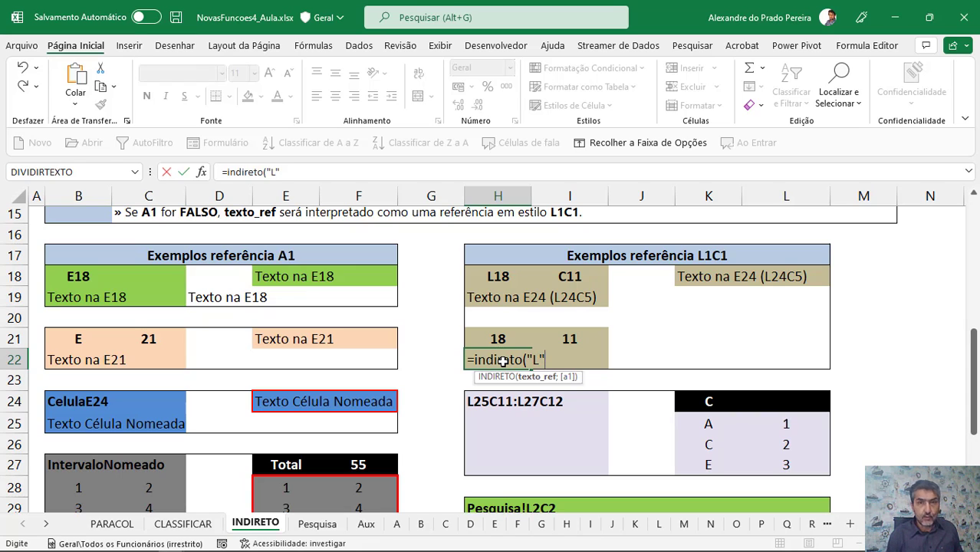
type("&")
key("Up")
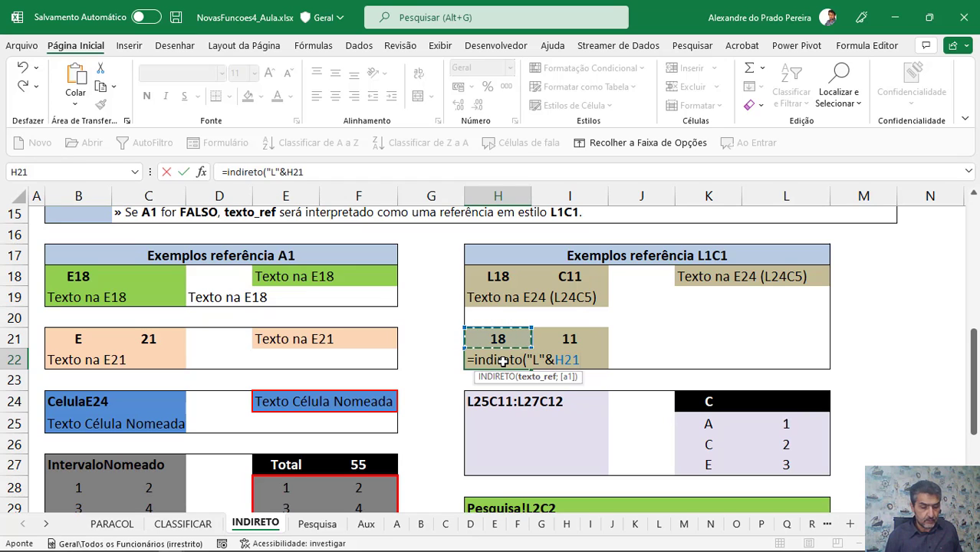
type("&")
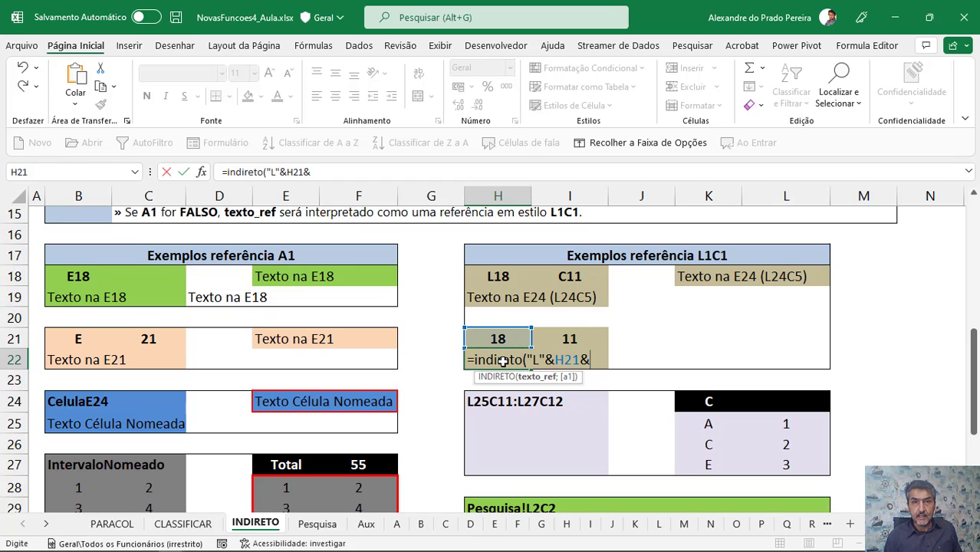
type("\"C\"")
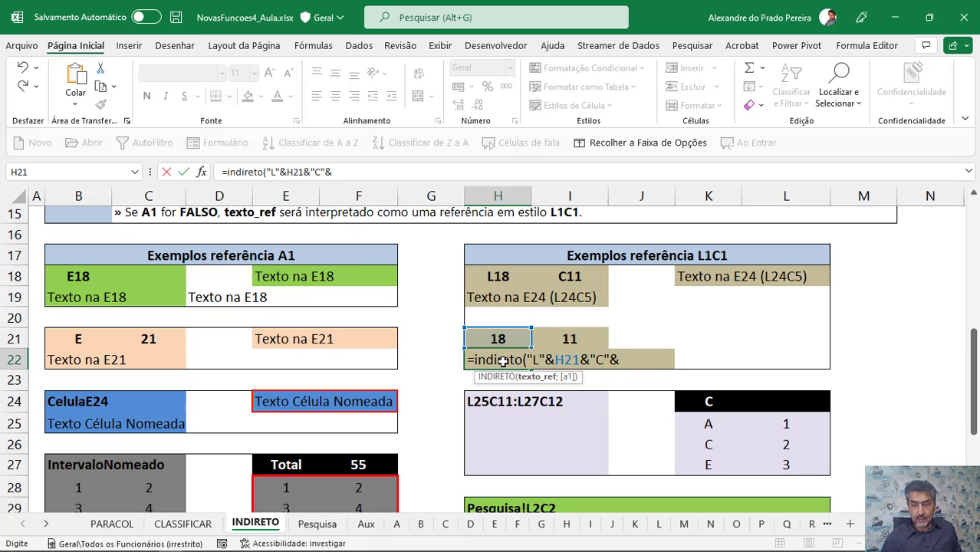
type("&")
key("Up")
key("Right")
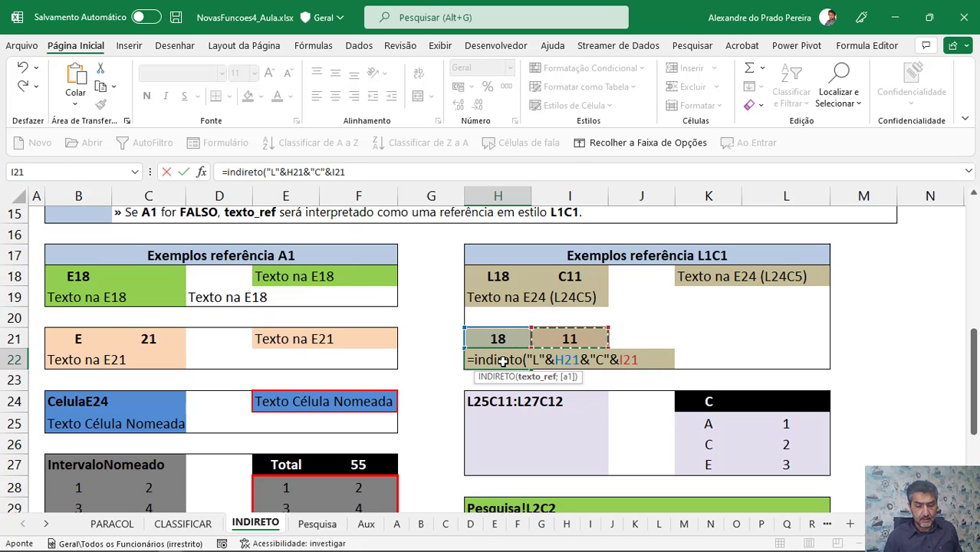
Step: Complete the H22 formula with FALSO as the a1 argument for L1C1 style, and review the entered formula
type(")")
key("BackSpace")
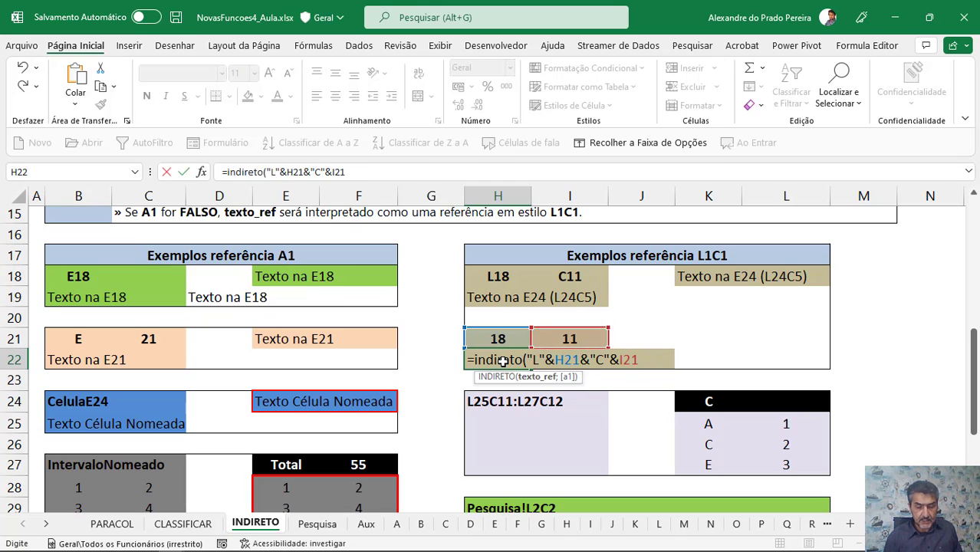
type(";")
key("Tab")
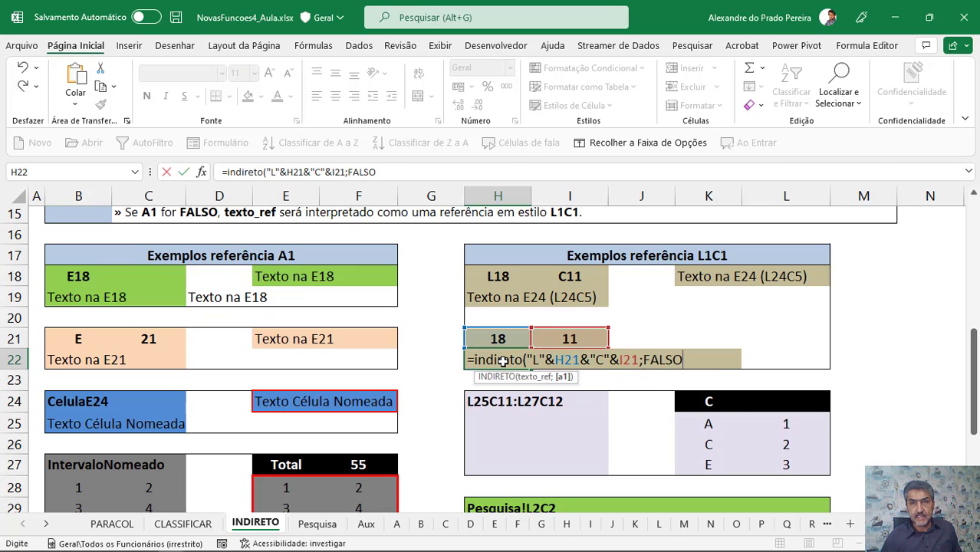
type(")")
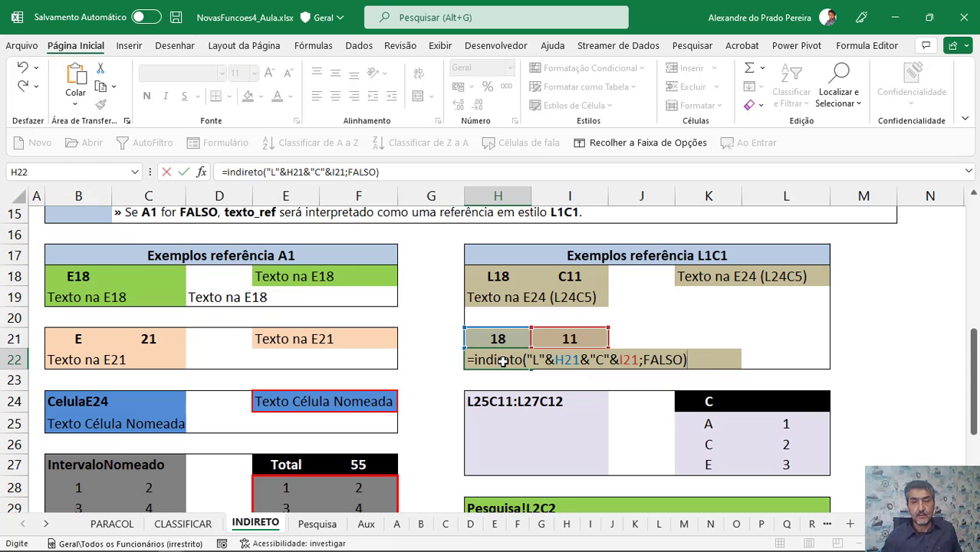
key("Return")
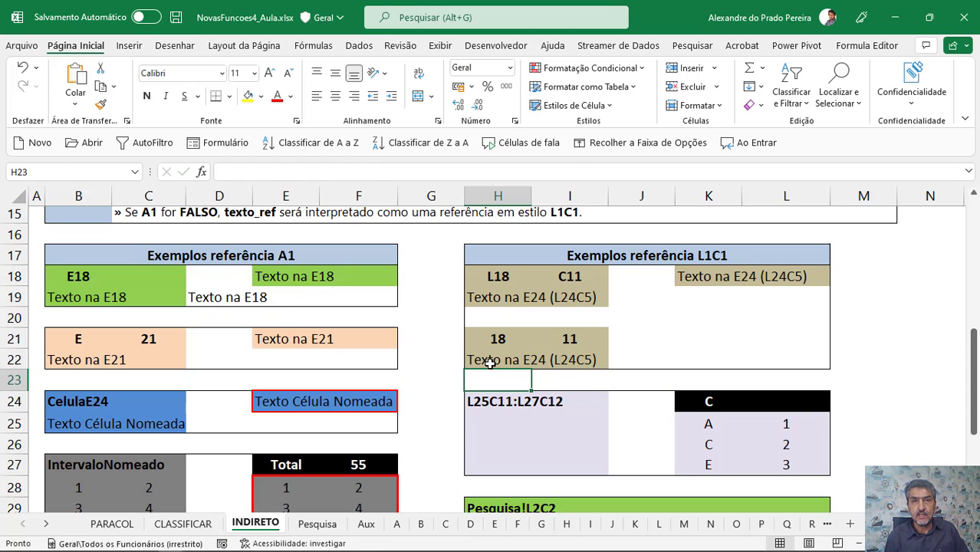
double_click(489, 360)
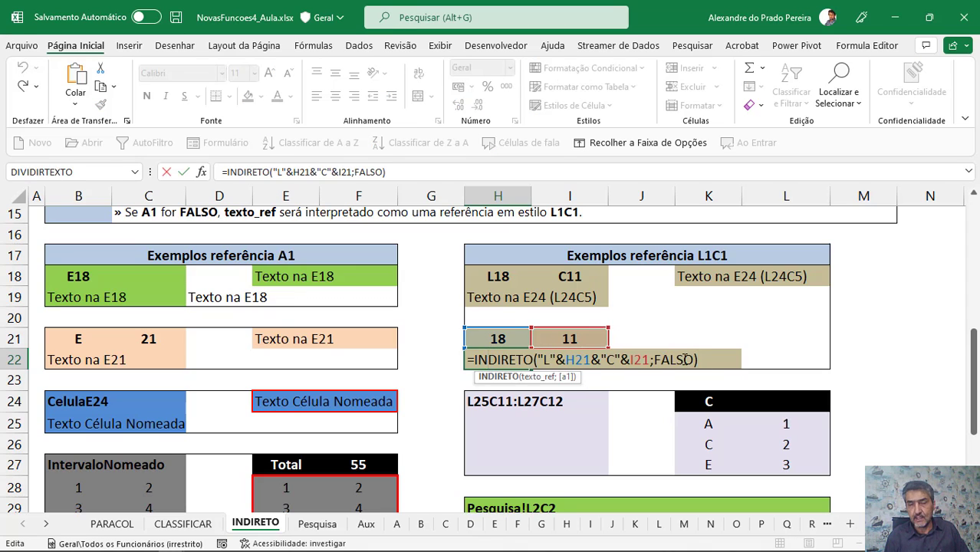
key("Return")
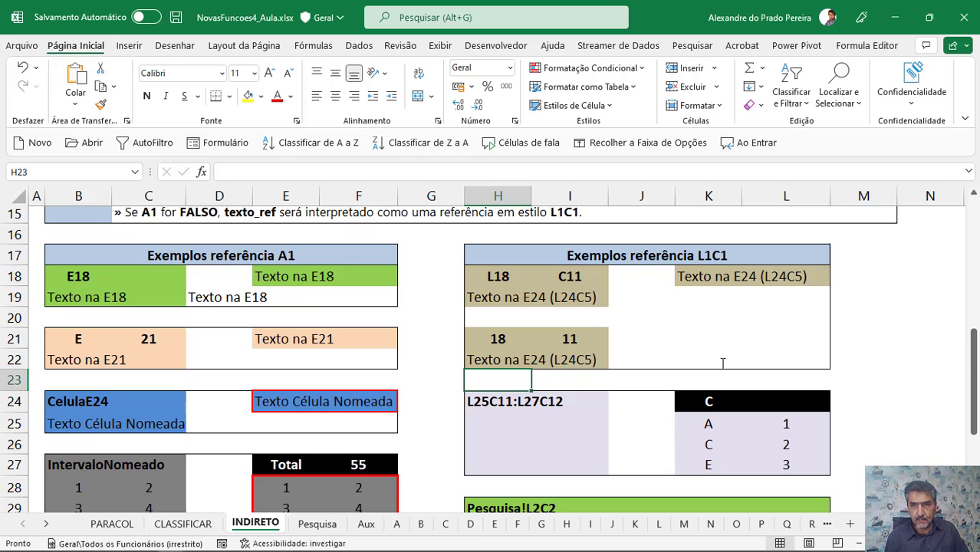
Step: Compare the L1C1-style range text in H24 with the range K25:L27 it refers to
scroll(721, 364, "down", 1)
scroll(721, 363, "down", 1)
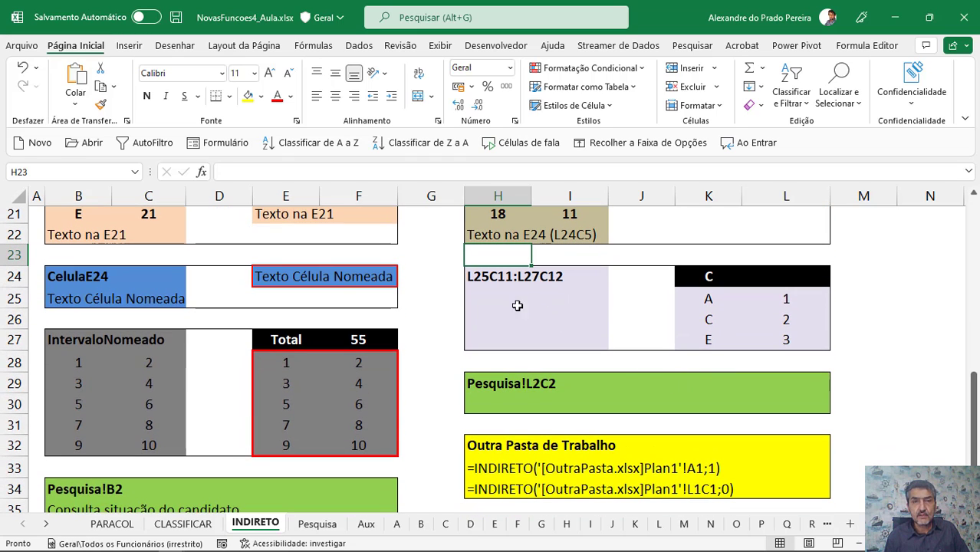
left_click(488, 301)
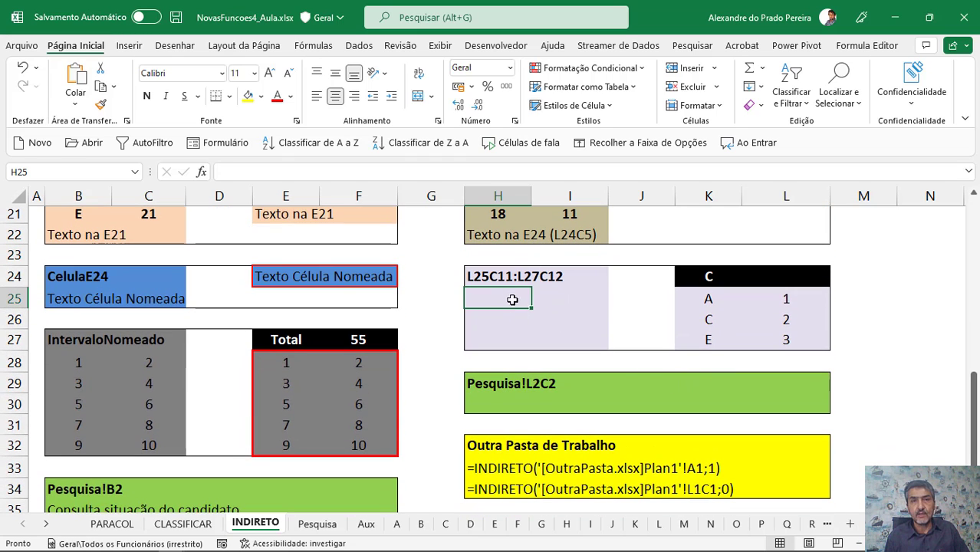
left_click(478, 275)
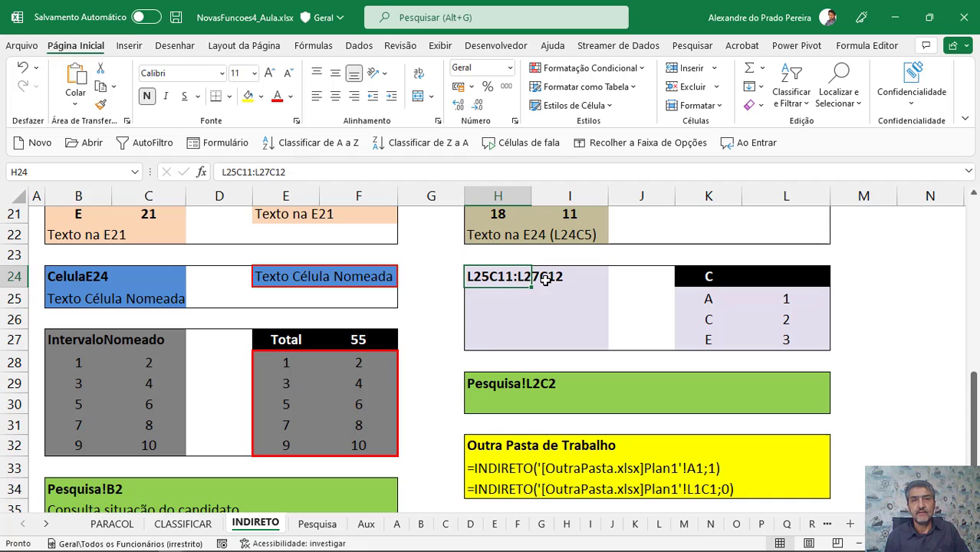
left_click_drag(699, 300, 780, 341)
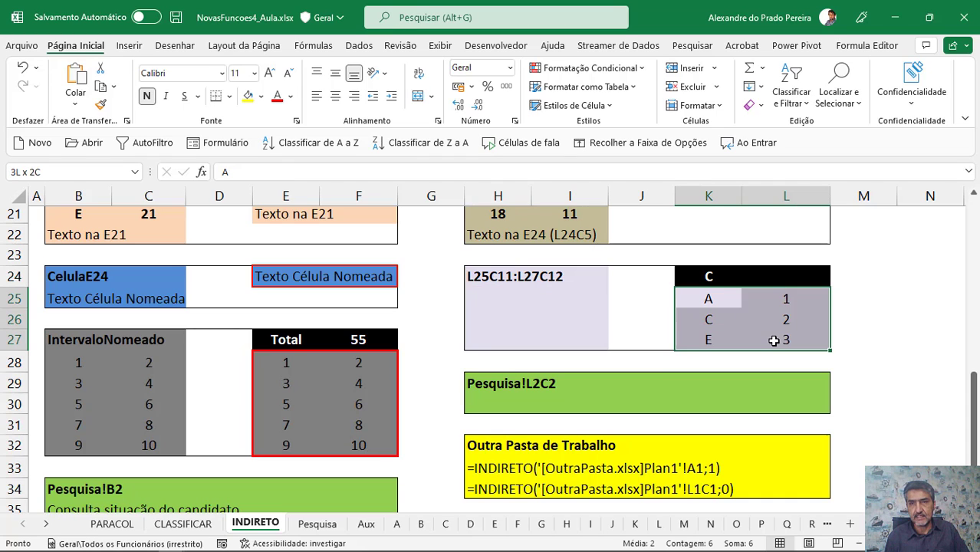
Step: Enter =INDIRETO(H24;FALSO) in H25 to return the range named by the L1C1-style text, and select the formula cell
left_click(486, 297)
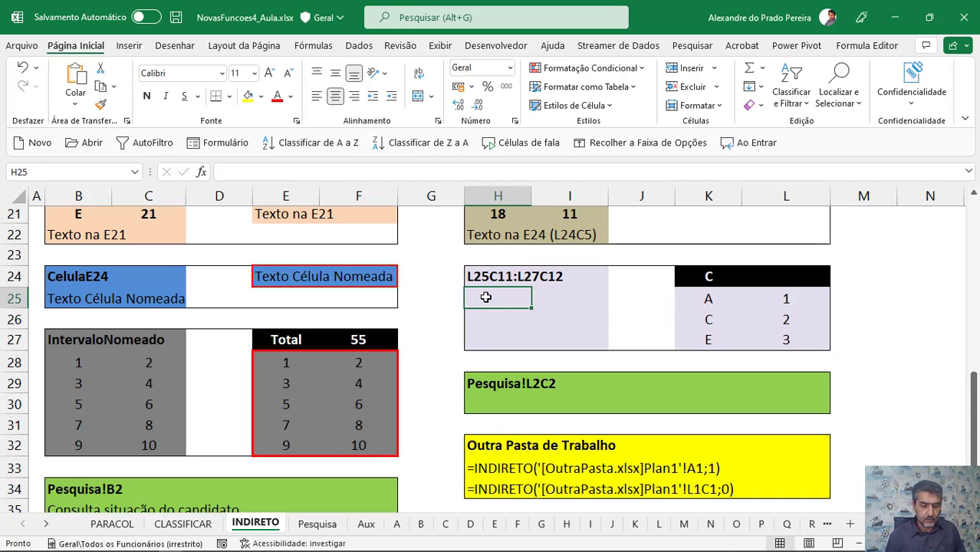
type("=indire")
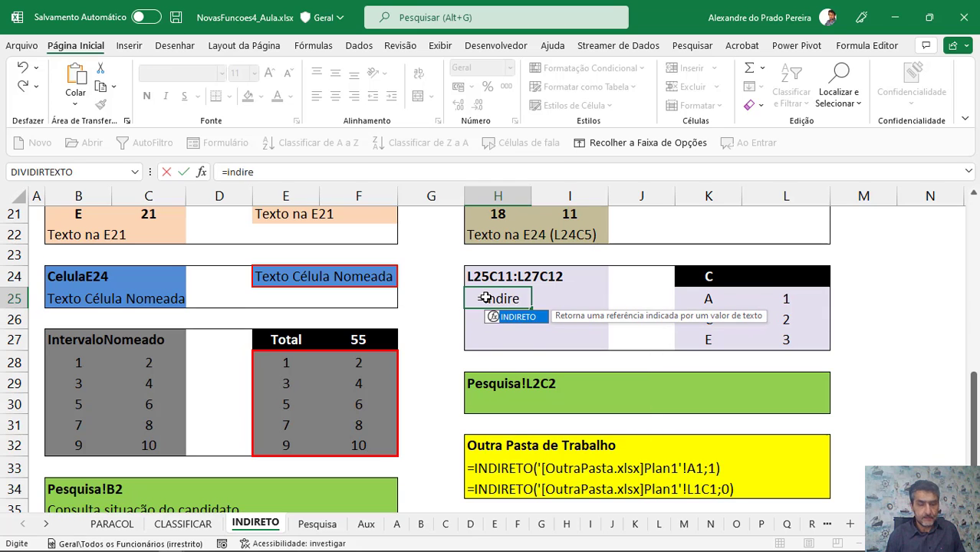
type("to(")
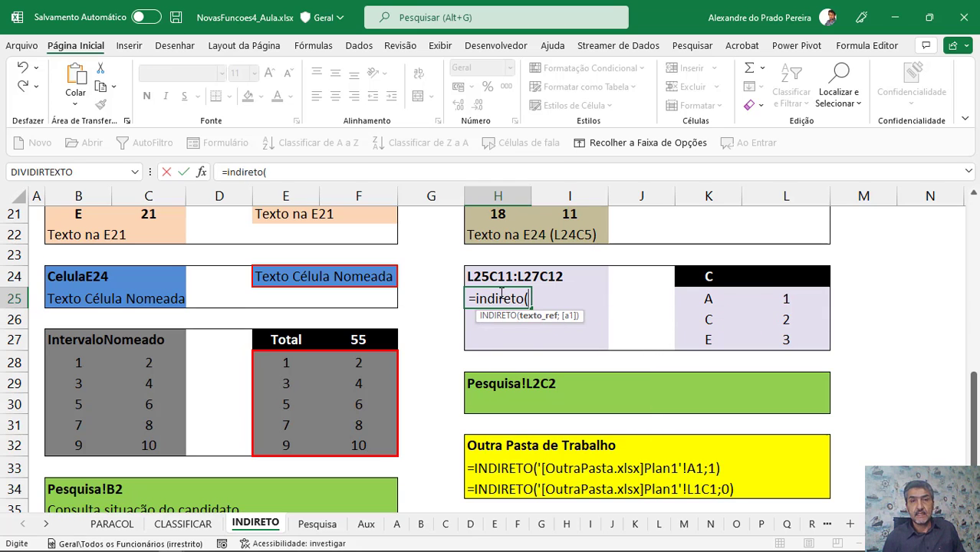
left_click(479, 279)
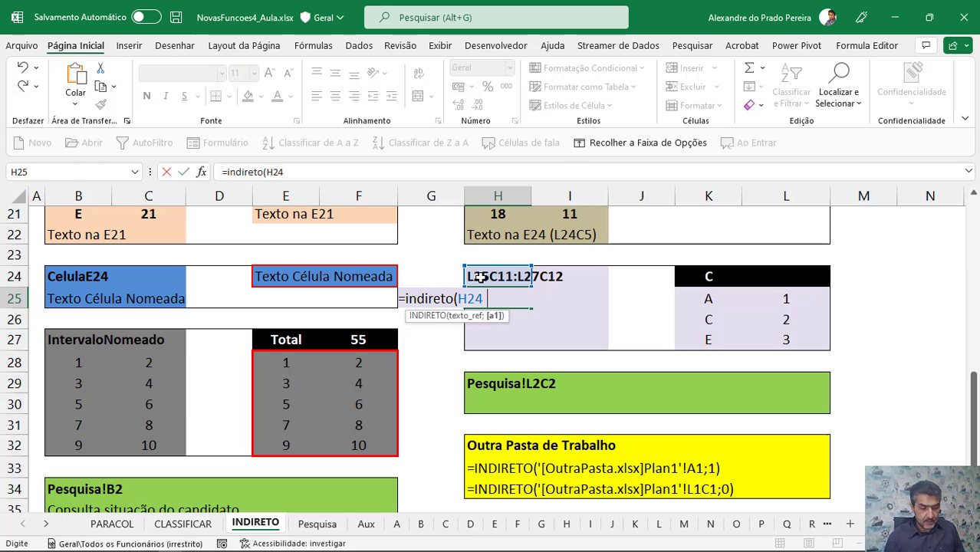
type(";fa")
key("Tab")
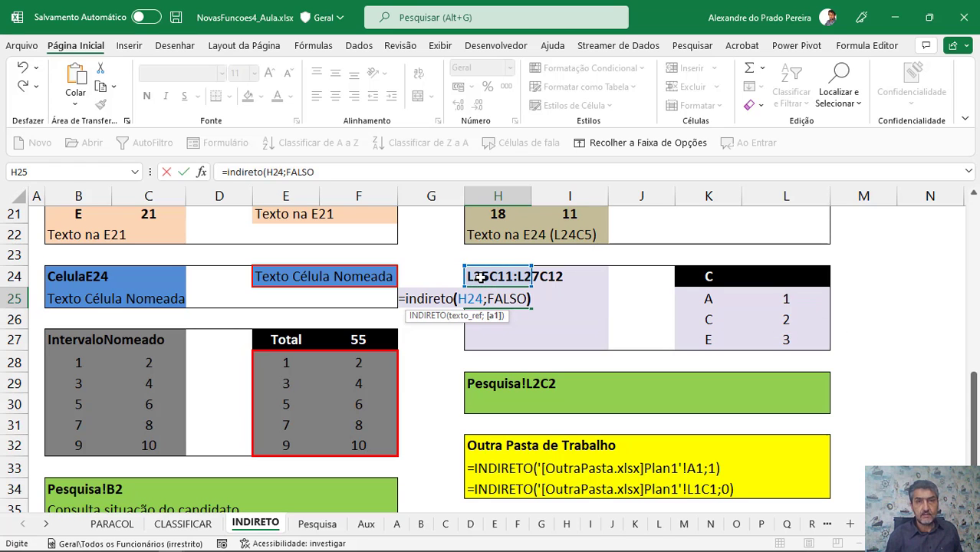
type(")")
key("Return")
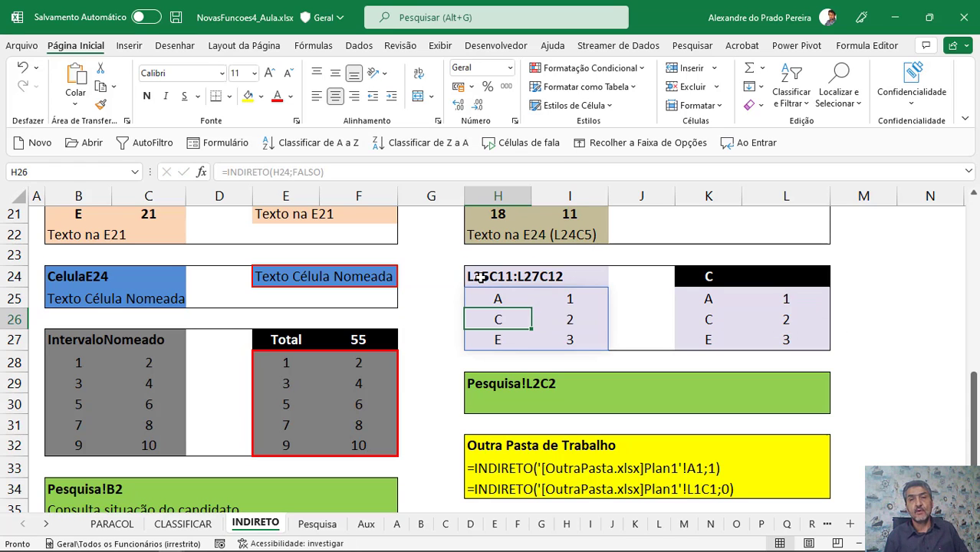
left_click(499, 298)
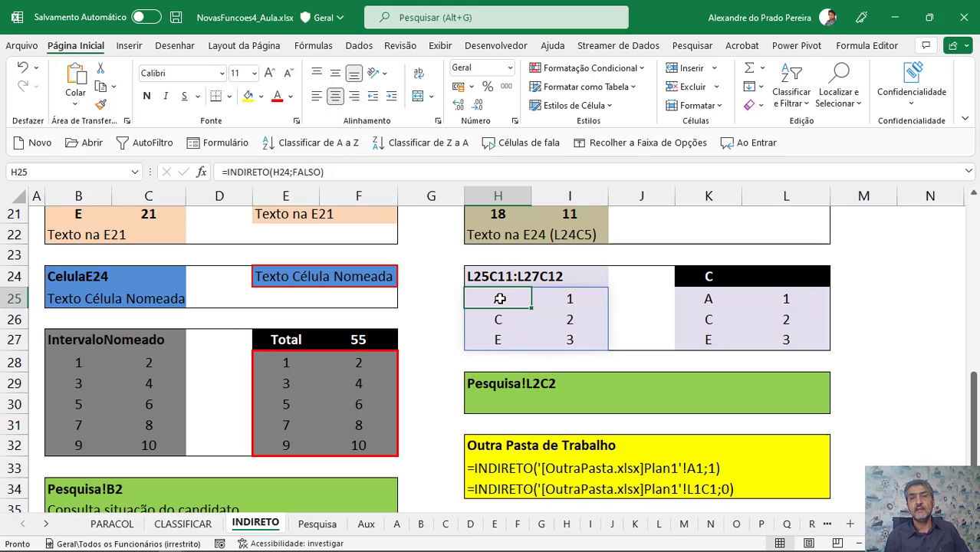
Step: Enter =INDIRETO(H29;FALSO) in H30 to return the Pesquisa sheet cell from its L1C1-style reference, and reopen the formula for review
scroll(500, 298, "down", 1)
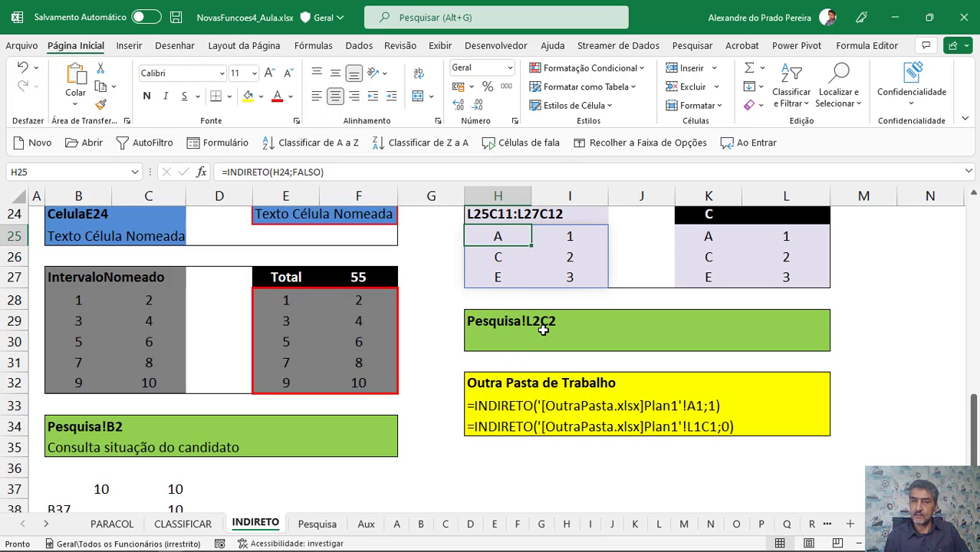
left_click(500, 343)
type("=idnire")
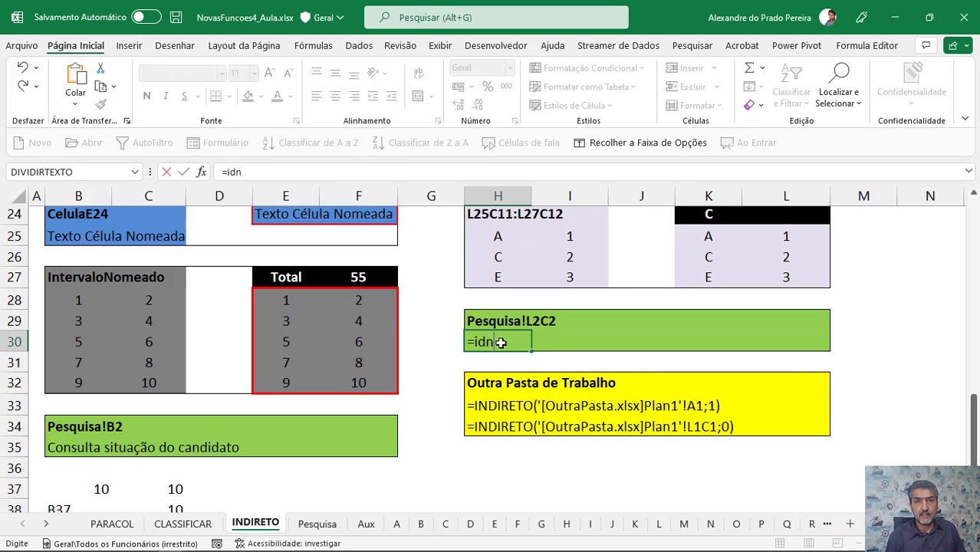
key("BackSpace")
key("BackSpace")
type("ndiret")
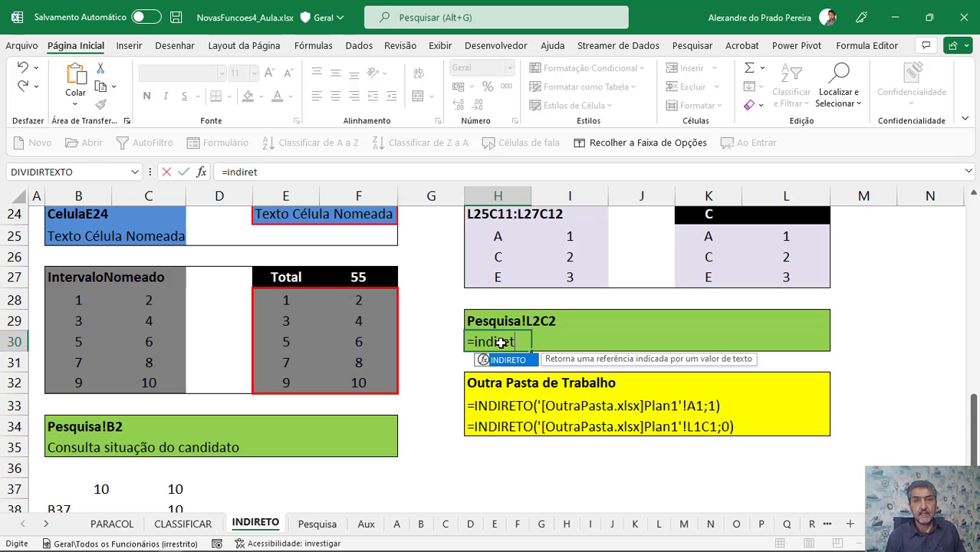
type("o(")
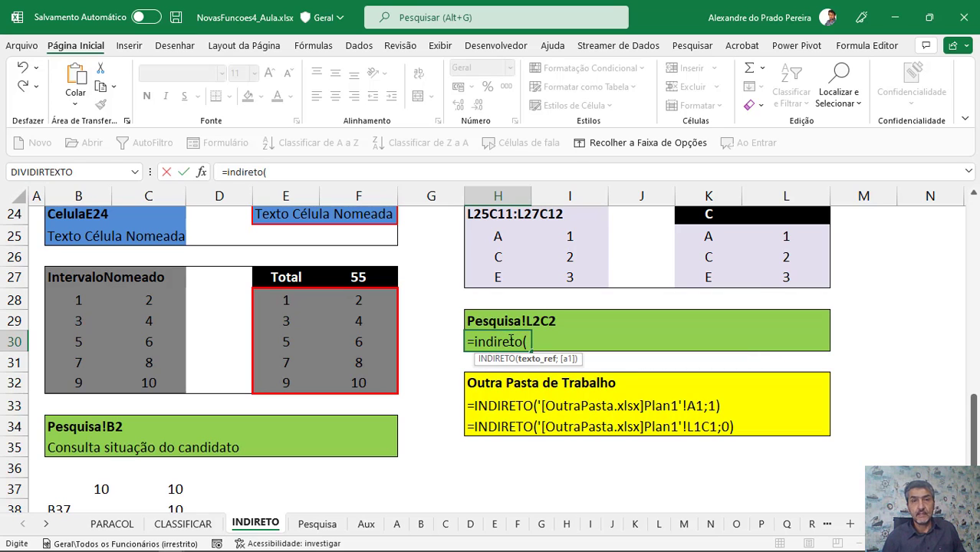
left_click(493, 324)
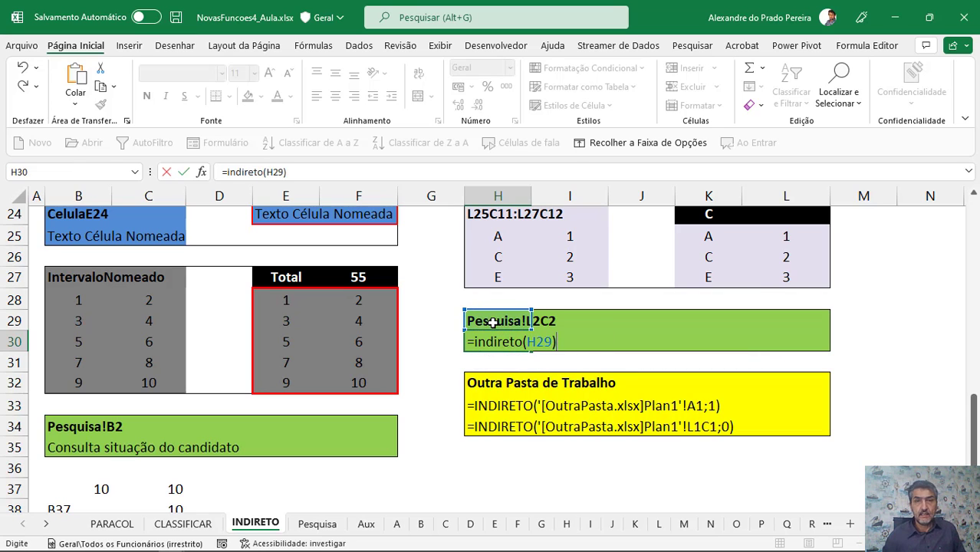
type(";fa")
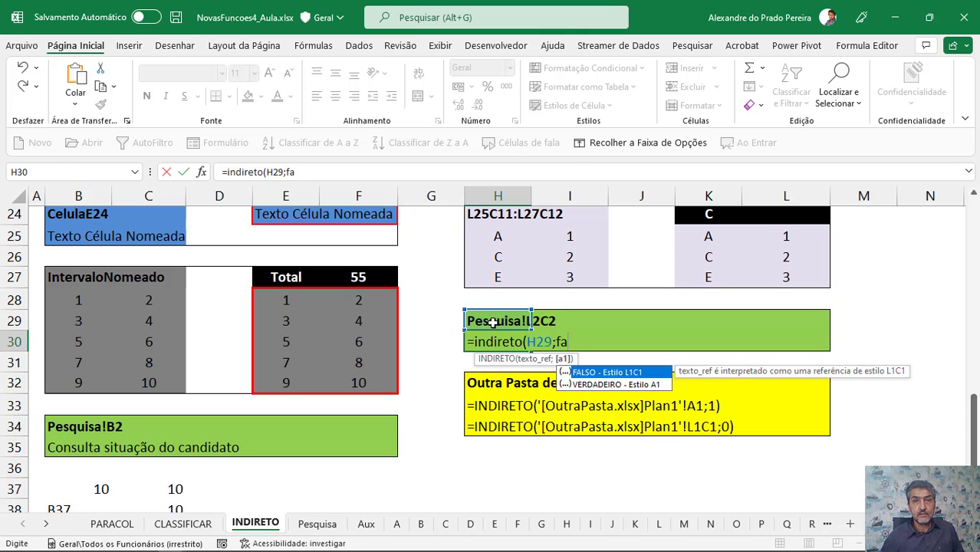
key("Tab")
key("Return")
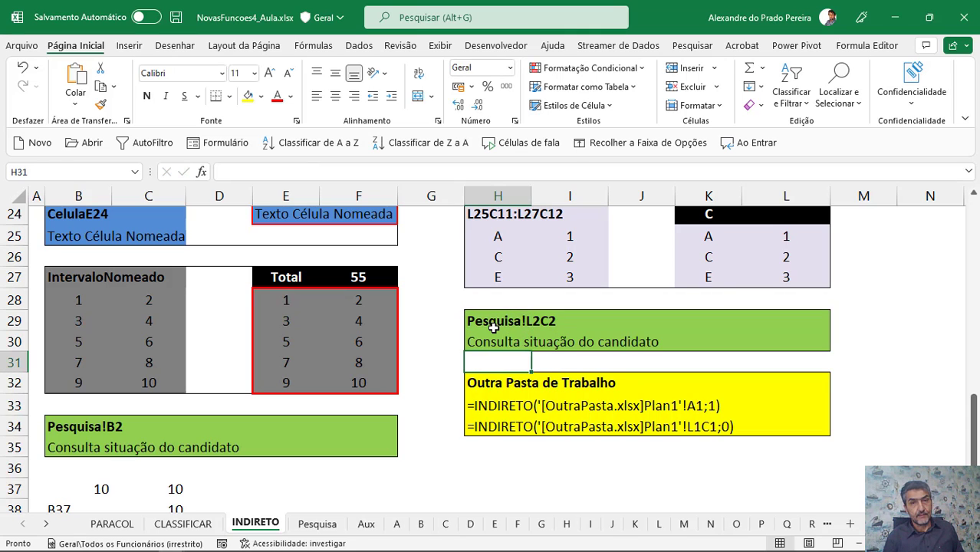
double_click(588, 342)
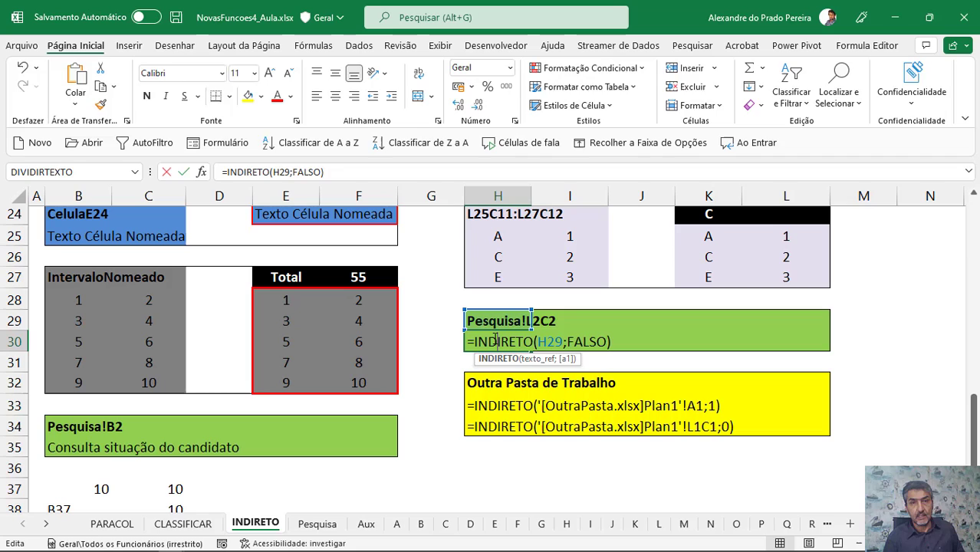
Step: Remove the FALSO argument from the formula in H30 so that it reads =INDIRETO(H29;)
left_click(598, 342)
double_click(597, 341)
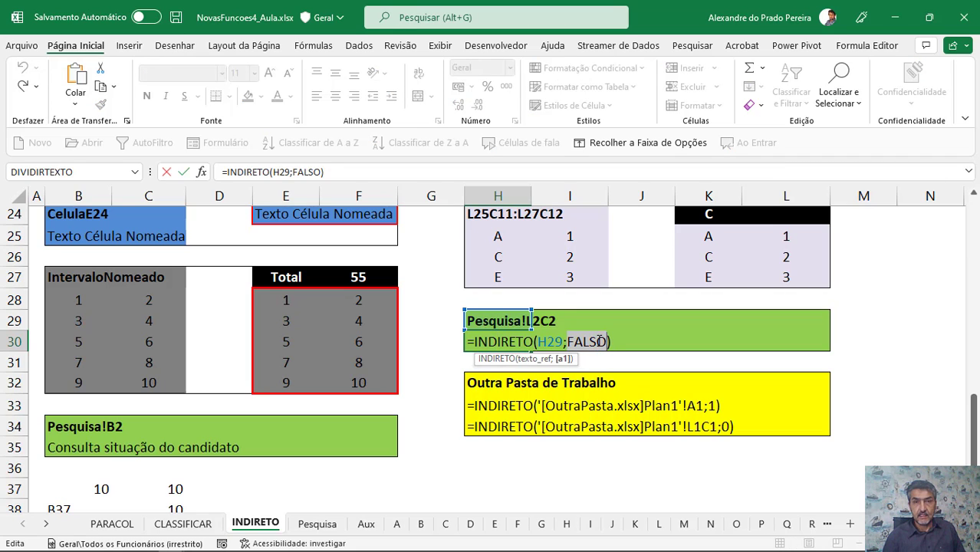
key("BackSpace")
key("BackSpace")
key("Return")
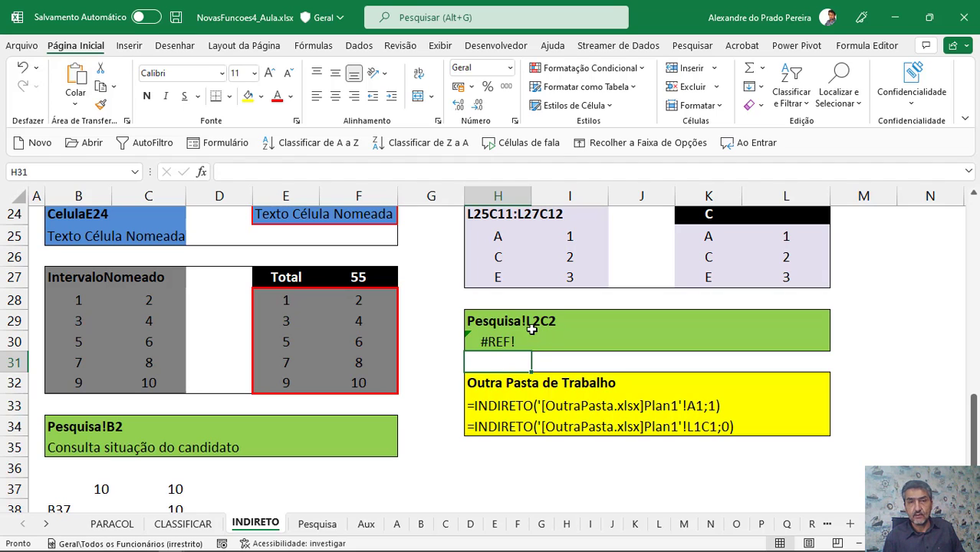
Step: Add FALSO as the a1 argument of the formula in H30 so that it reads =INDIRETO(H29;FALSO)
double_click(532, 341)
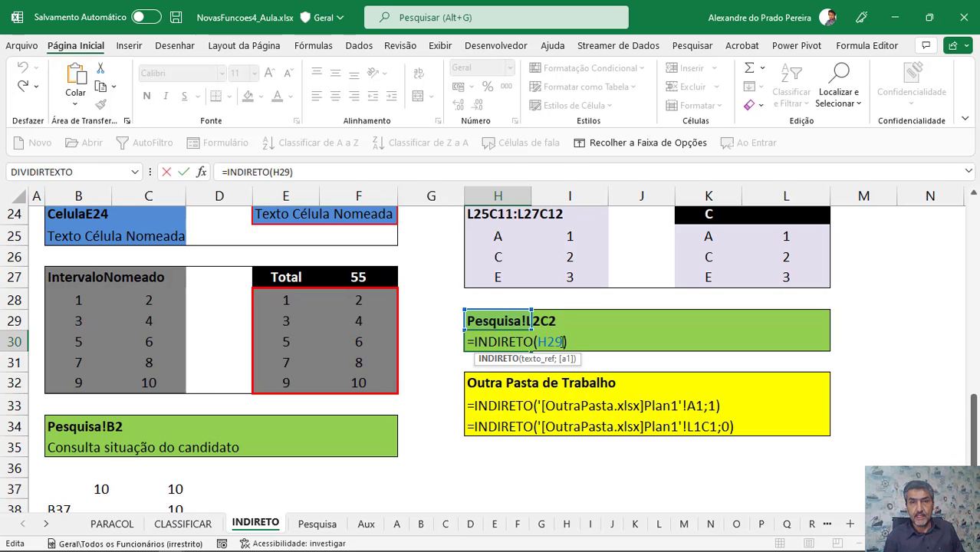
left_click(561, 359)
type(";FA")
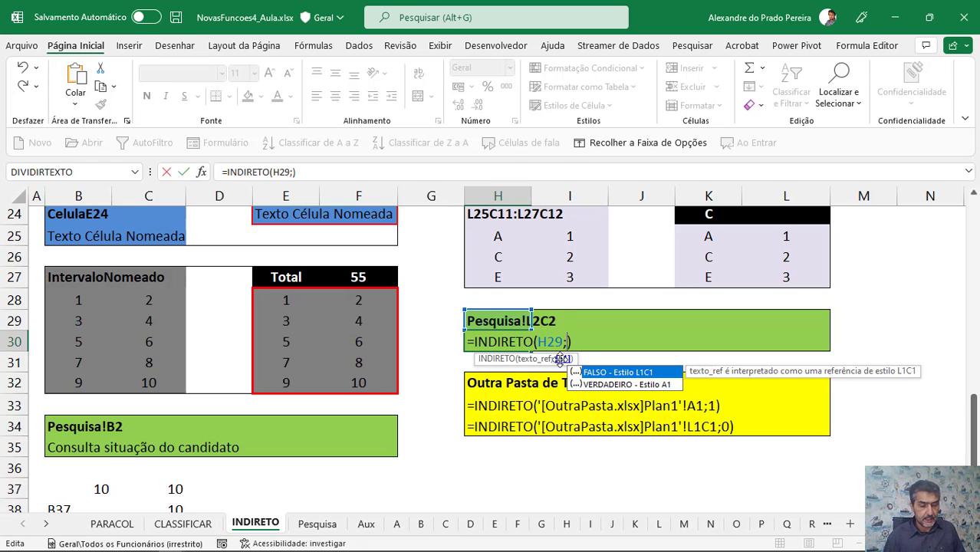
key("Tab")
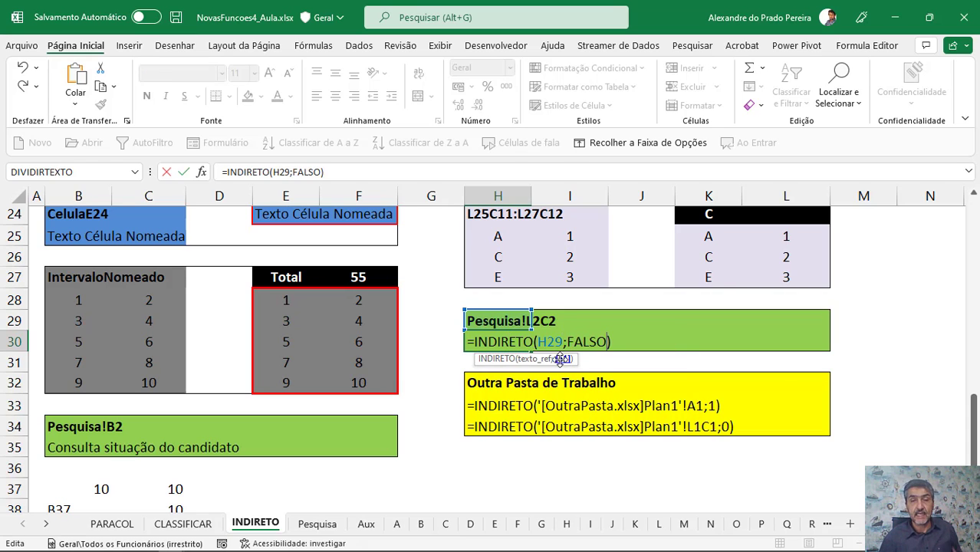
key("Return")
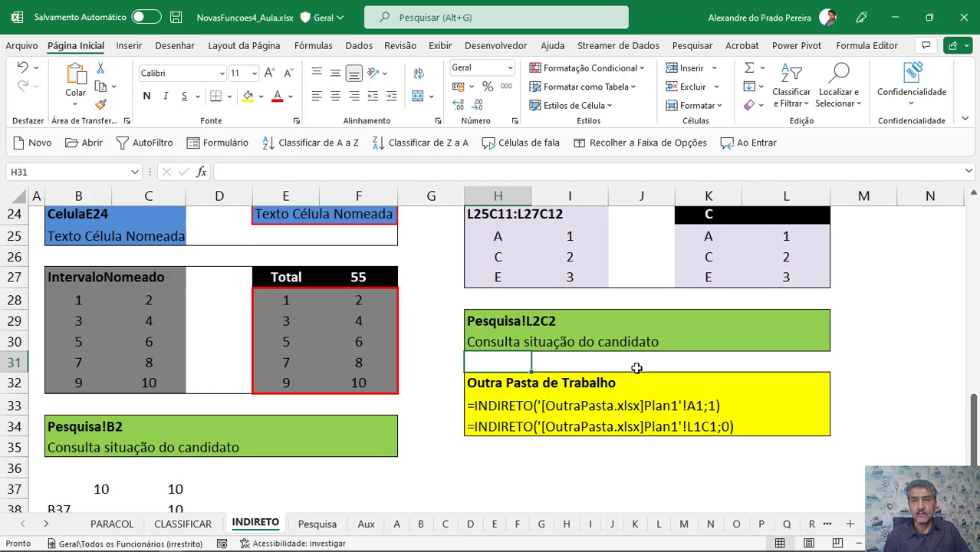
Step: Replace FALSO with 0 as the a1 argument of the INDIRETO formula in H30
double_click(488, 342)
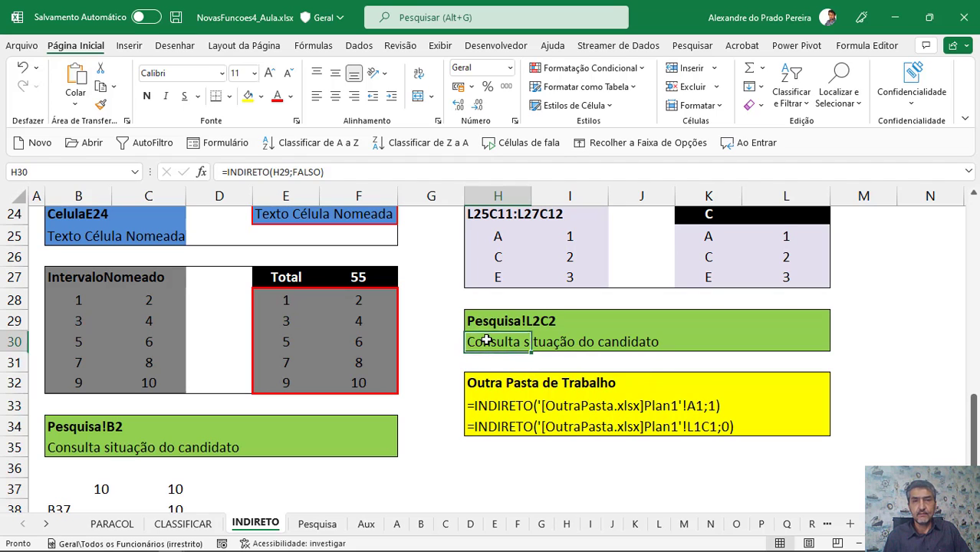
double_click(588, 343)
type("0")
key("Return")
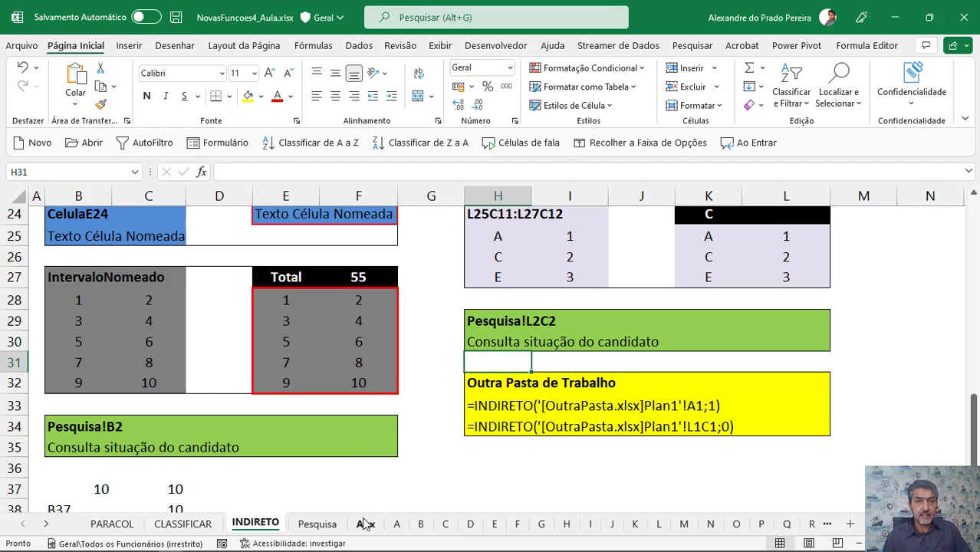
Step: Examine the candidate lookup table on the Pesquisa sheet and the Nomes list on the Aux sheet
left_click(317, 524)
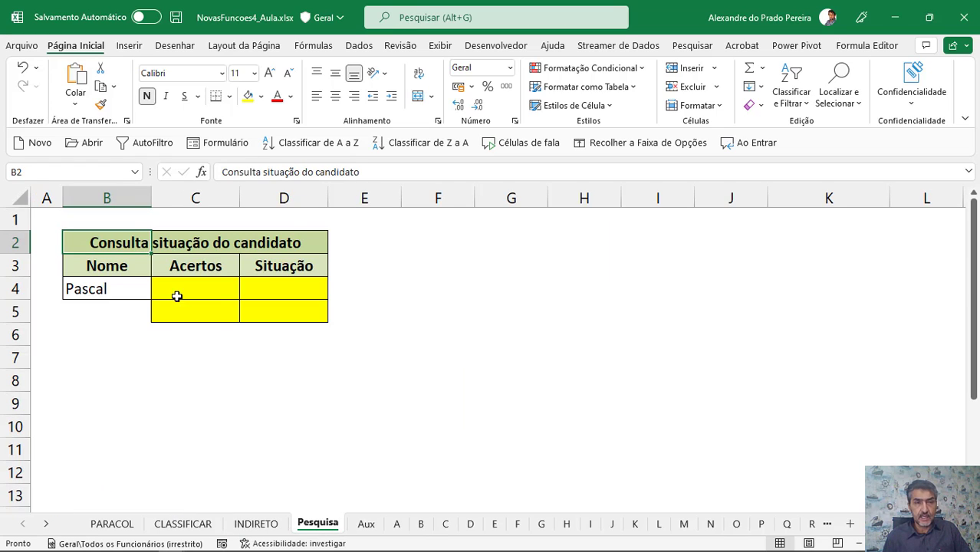
left_click(197, 292)
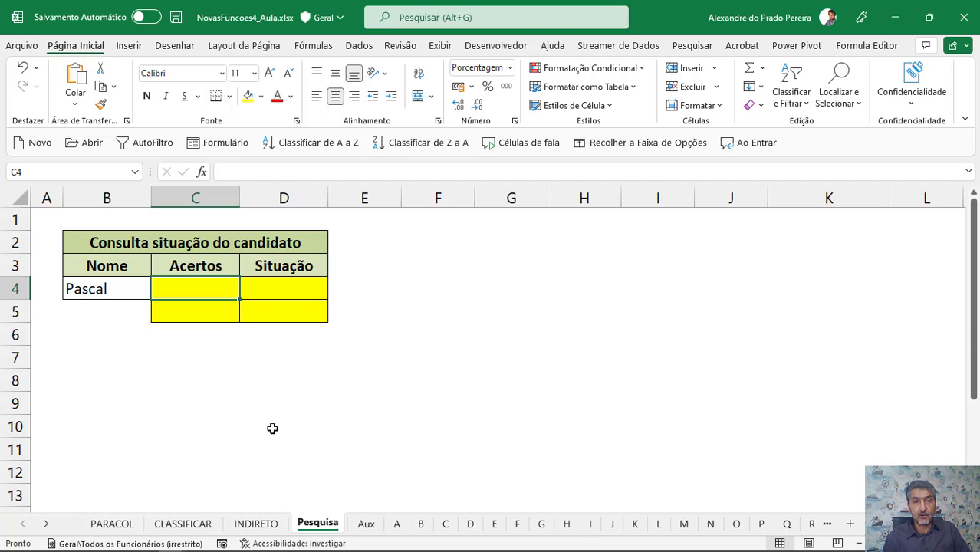
left_click(366, 525)
left_click(129, 224)
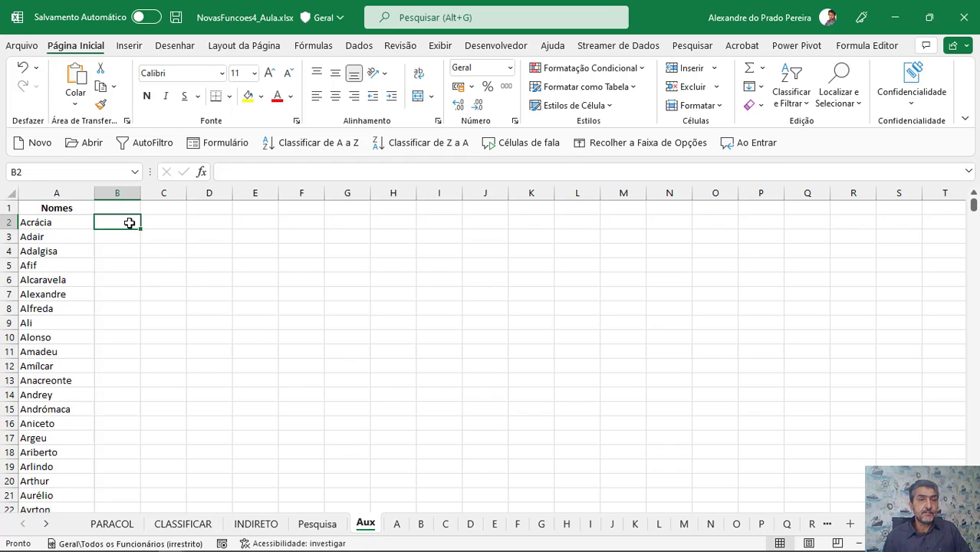
Step: Browse the selectable candidate names for cell B4 on the Pesquisa sheet, keeping the current selection
left_click(305, 524)
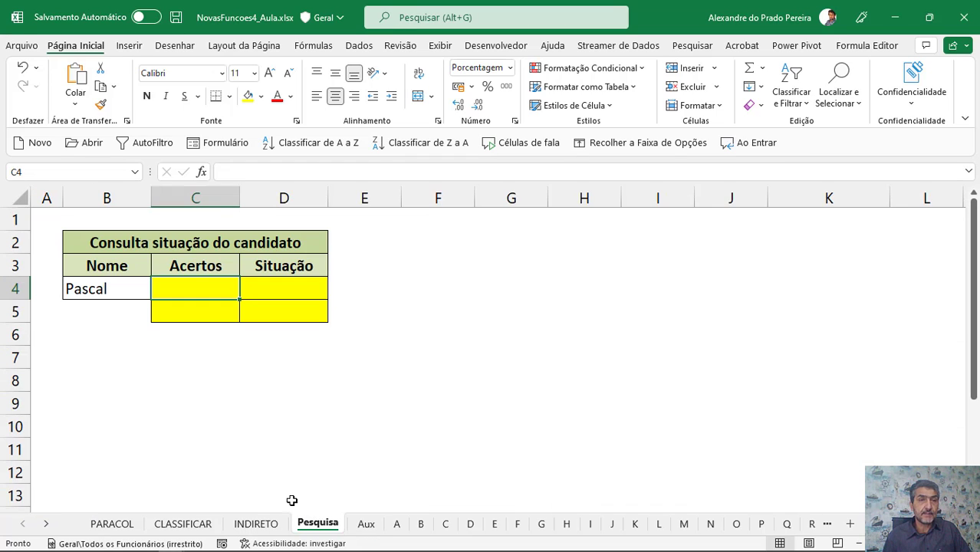
left_click(131, 288)
left_click(158, 295)
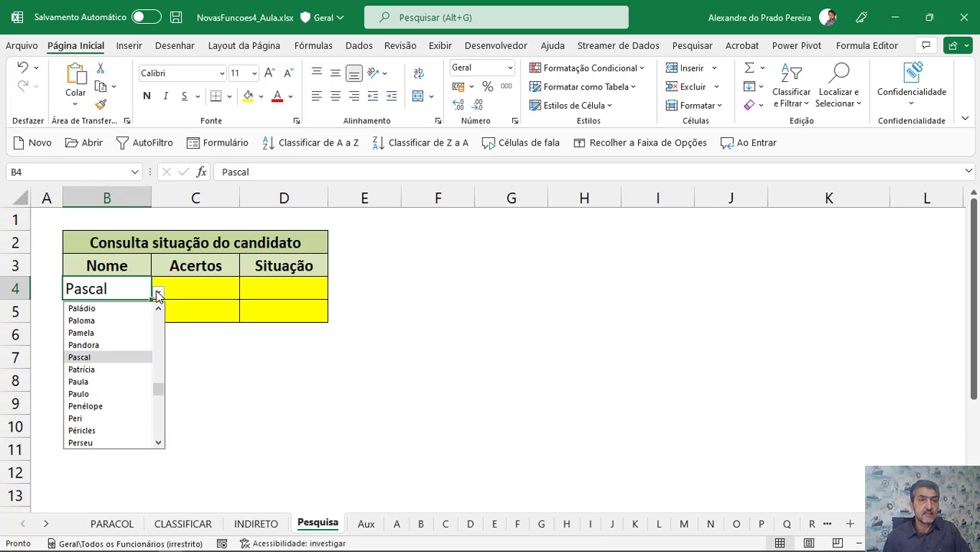
scroll(156, 376, "up", 3)
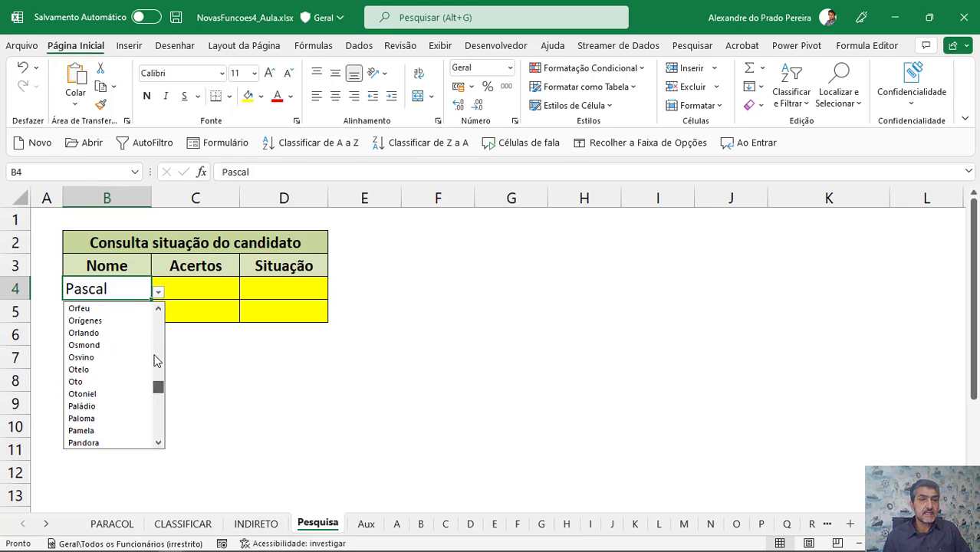
scroll(156, 361, "up", 15)
left_click(302, 450)
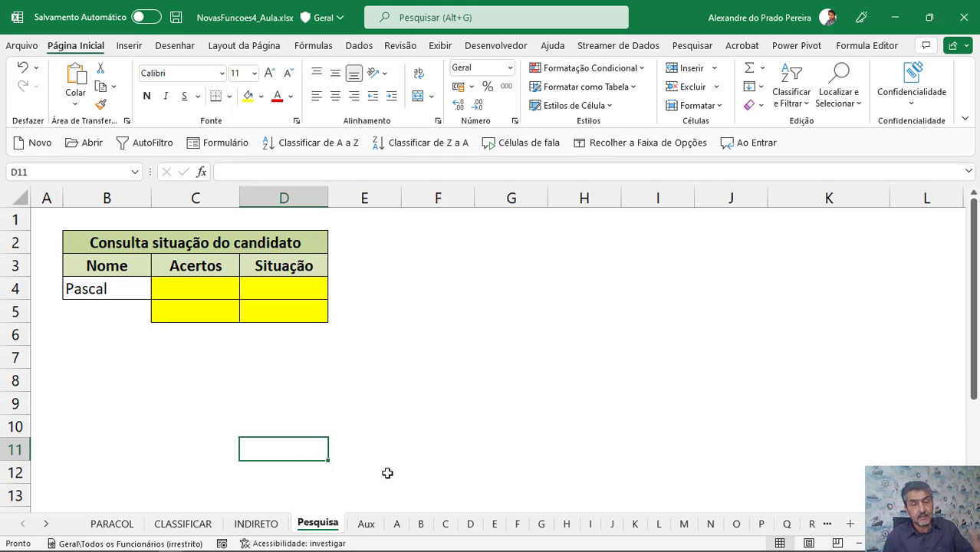
Step: Start a PARACOL formula in cell C2 of the Aux sheet
left_click(366, 525)
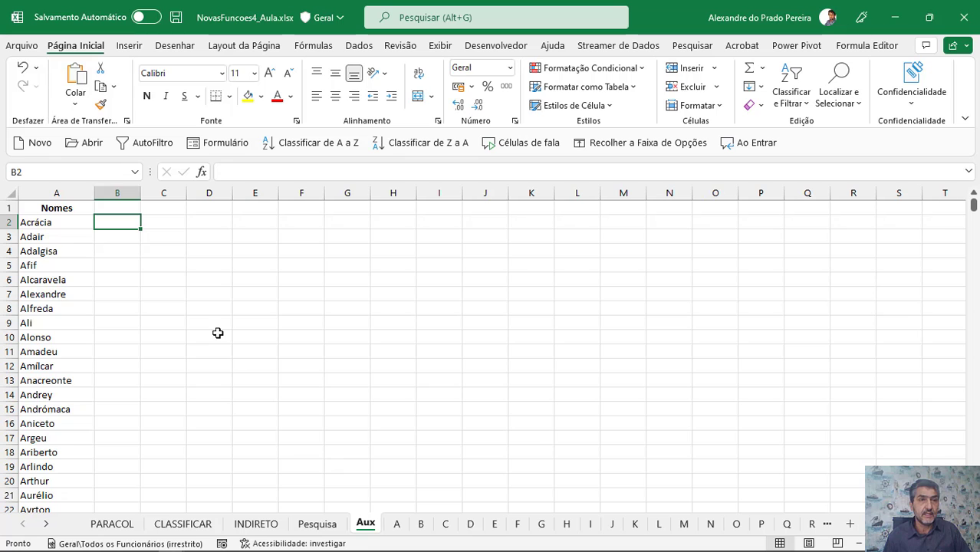
scroll(217, 333, "up", 5, "ctrl")
scroll(217, 333, "up", 1)
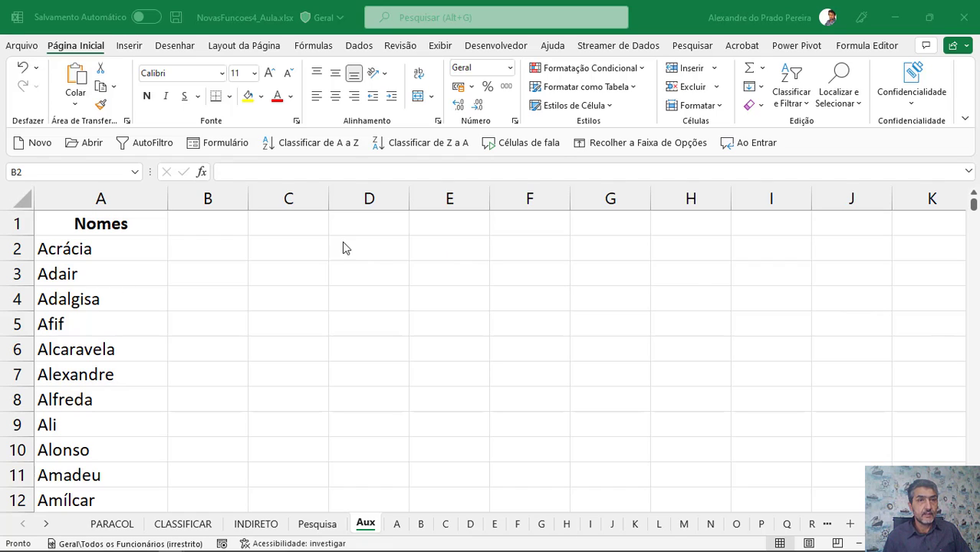
left_click(207, 253)
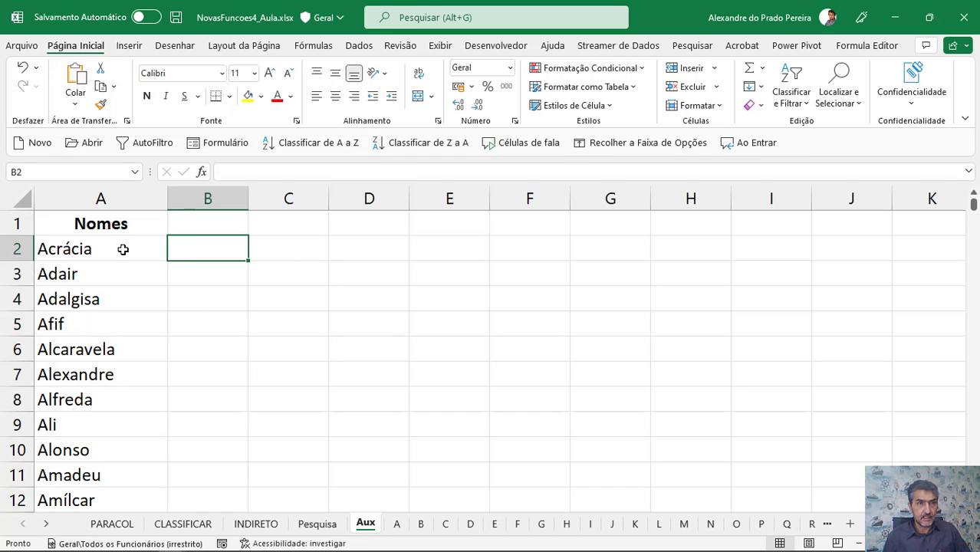
left_click(142, 251)
left_click(205, 246)
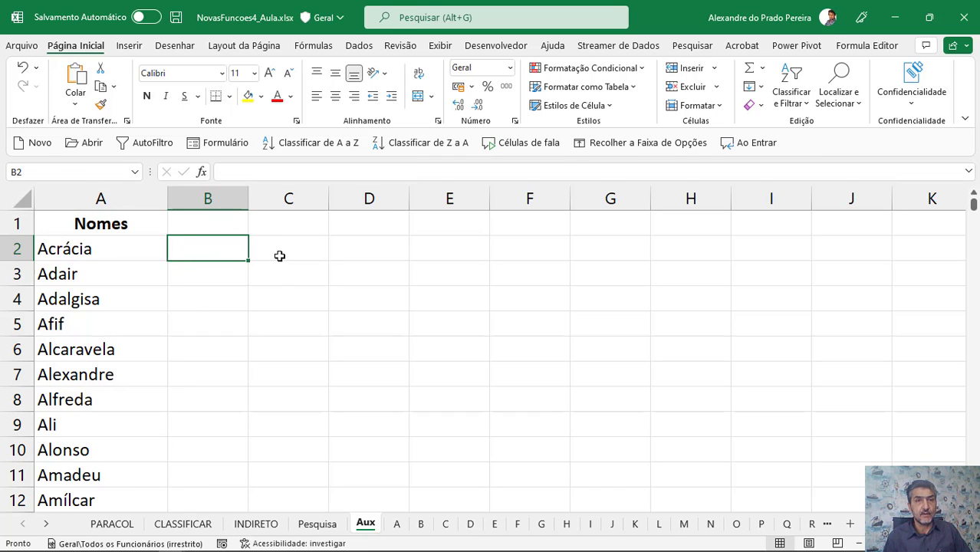
left_click(278, 255)
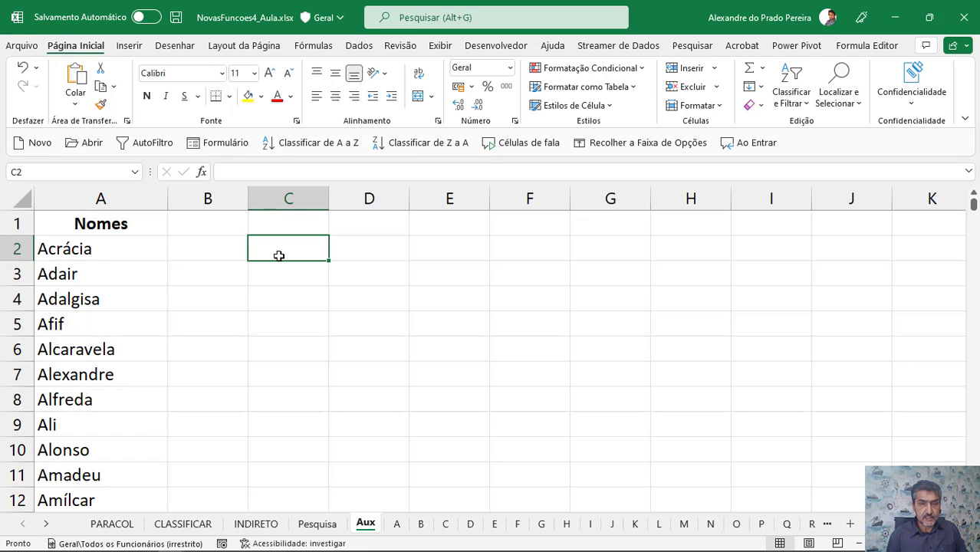
type("=paracol(")
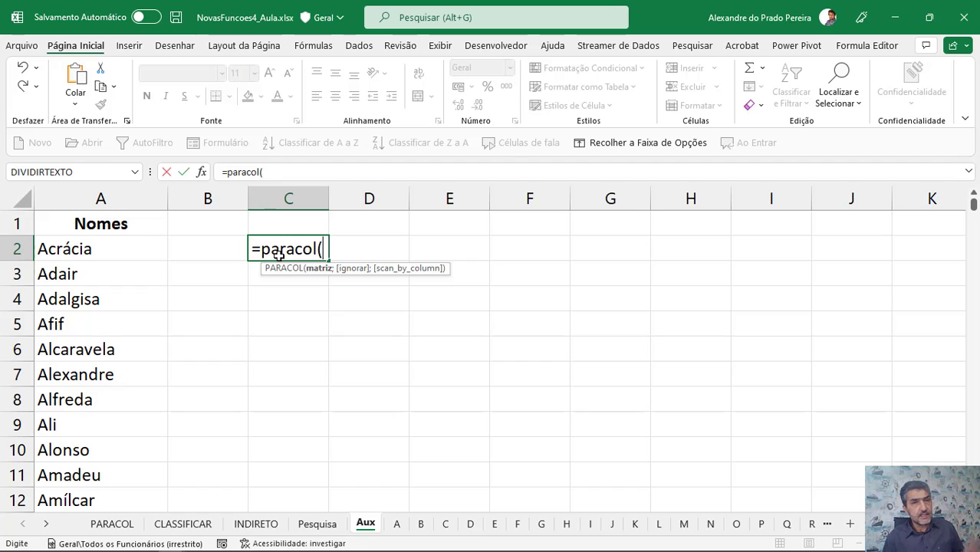
left_click(398, 525, "shift")
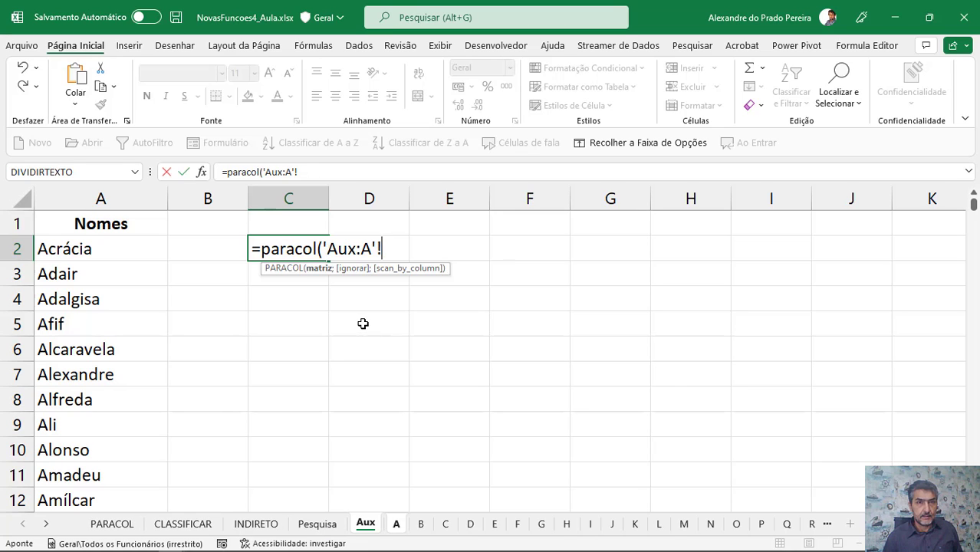
key("BackSpace")
key("BackSpace")
key("BackSpace")
key("BackSpace")
key("BackSpace")
key("BackSpace")
key("BackSpace")
key("BackSpace")
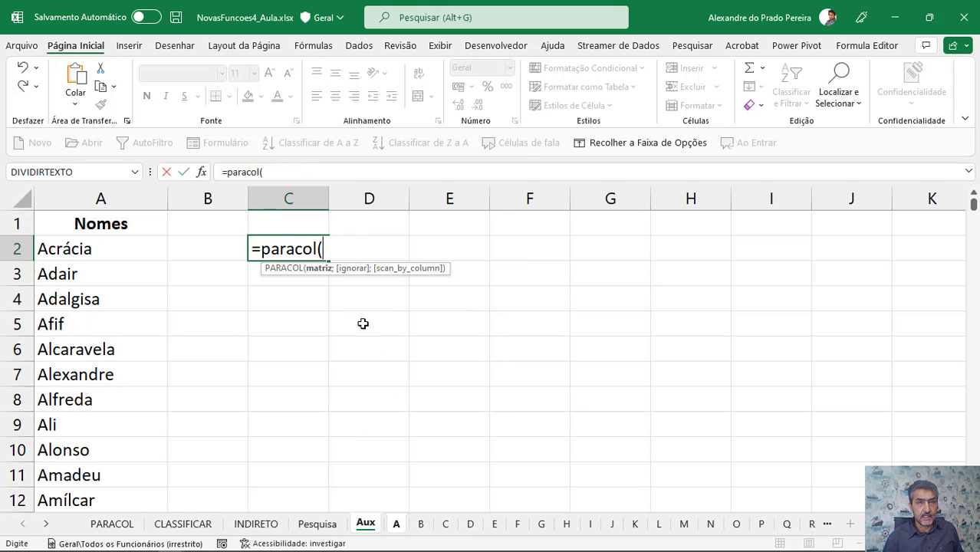
Step: Reference all sheets from A through Z as the PARACOL matrix argument
left_click(397, 525)
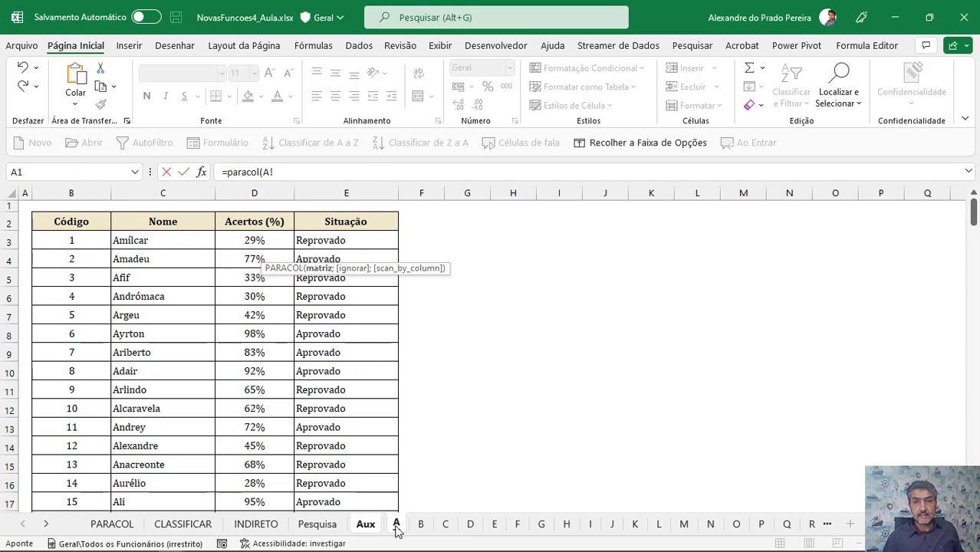
left_click(46, 529)
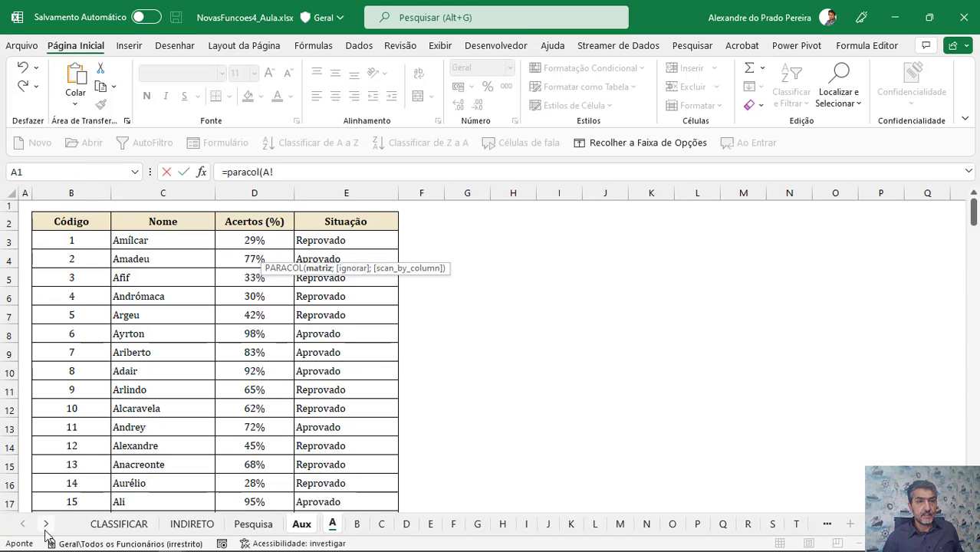
left_click(46, 529)
left_click(46, 529)
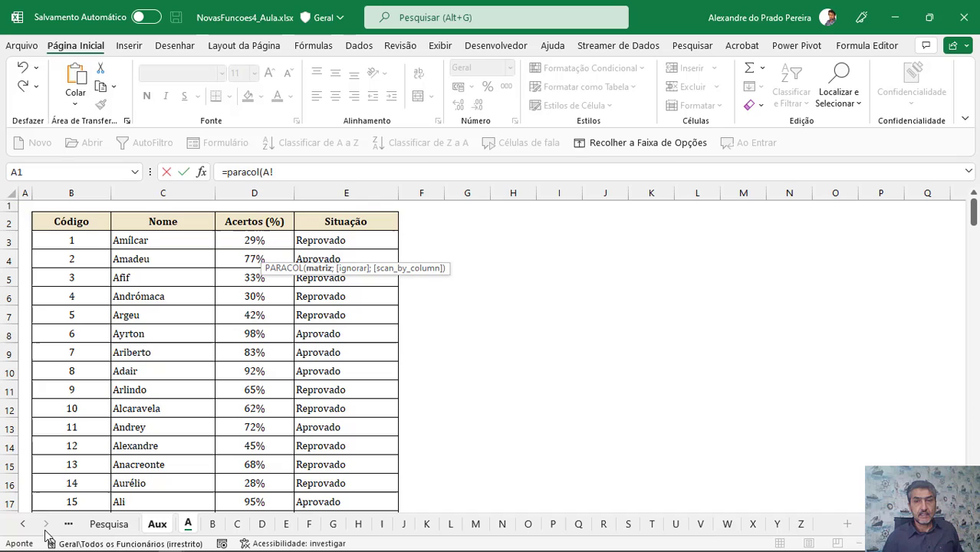
left_click(800, 524, "shift")
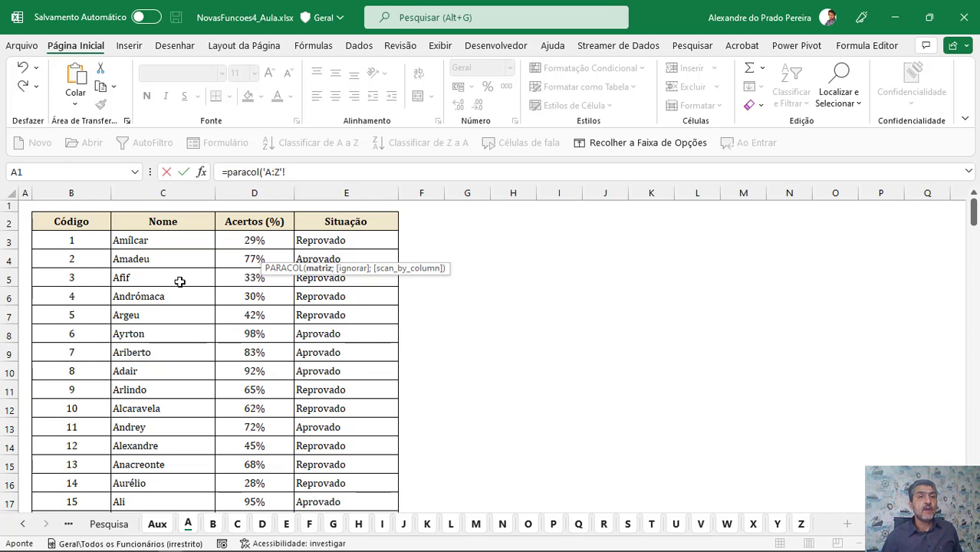
Step: Set the PARACOL range to C3:C100 across those sheets and enter the completed formula
left_click(135, 237)
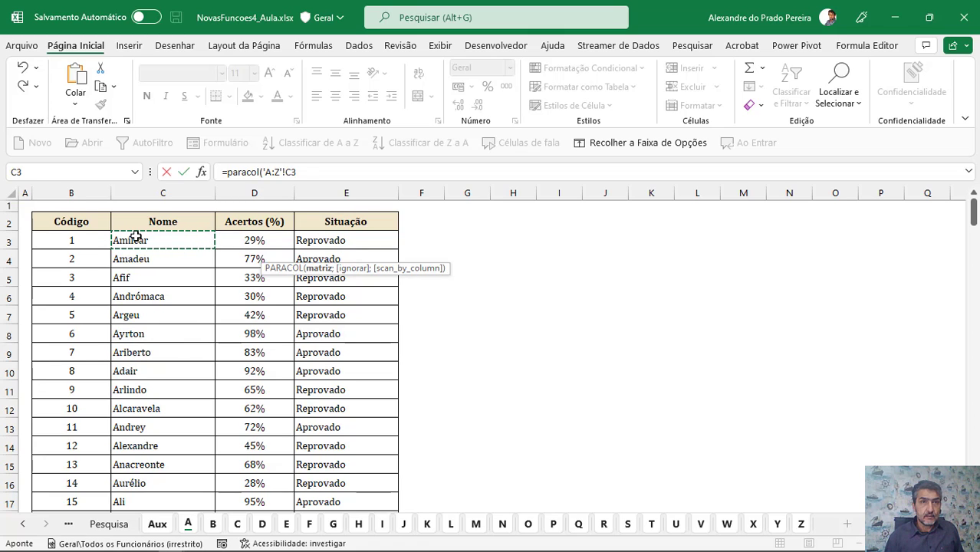
key("F8")
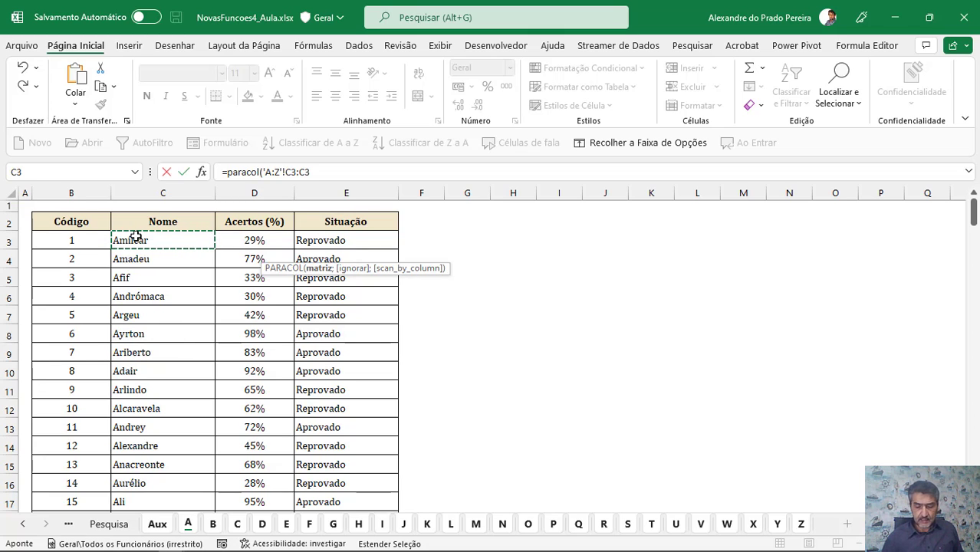
key("BackSpace")
type("100")
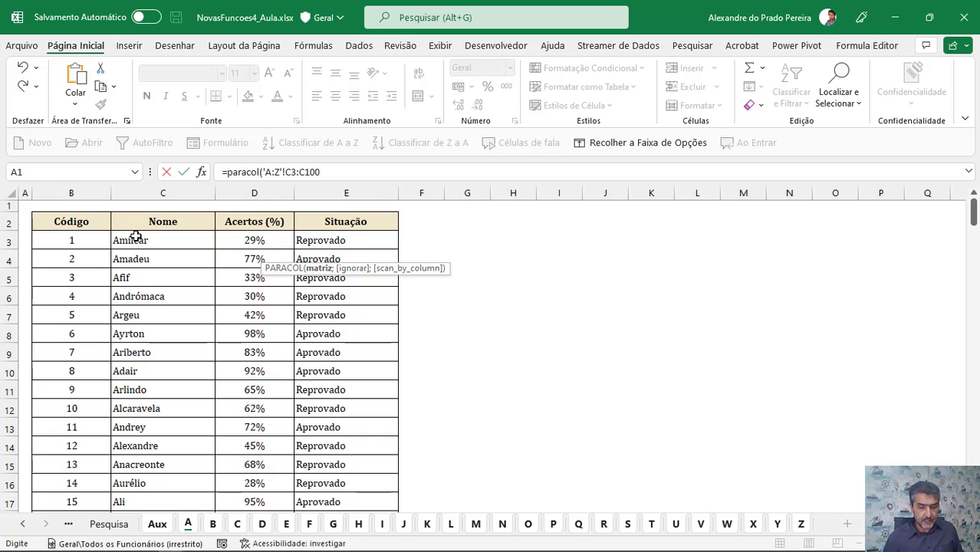
type(")")
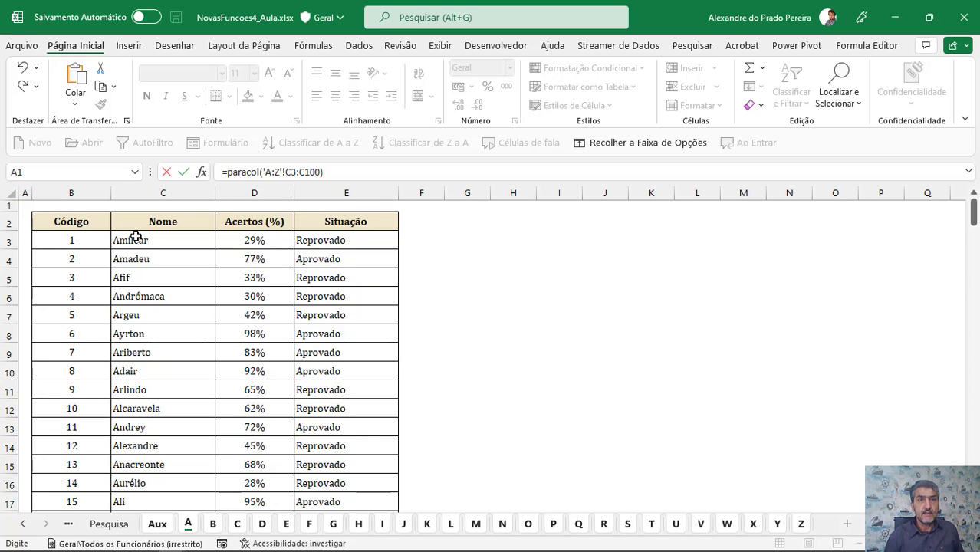
key("Return")
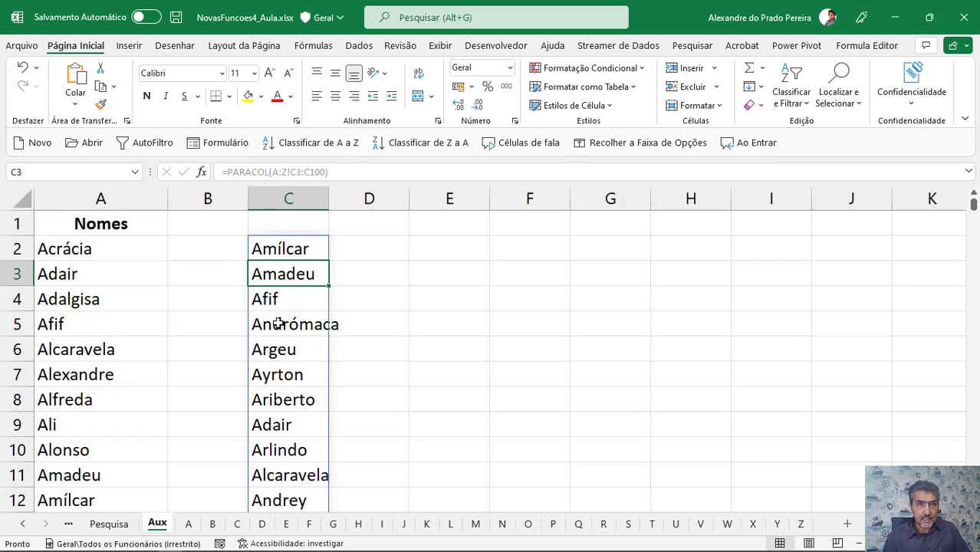
Step: Wrap the PARACOL formula in cell C2 of the Aux sheet in CLASSIFICAR to sort the names alphabetically
left_click(264, 254)
left_click(226, 172)
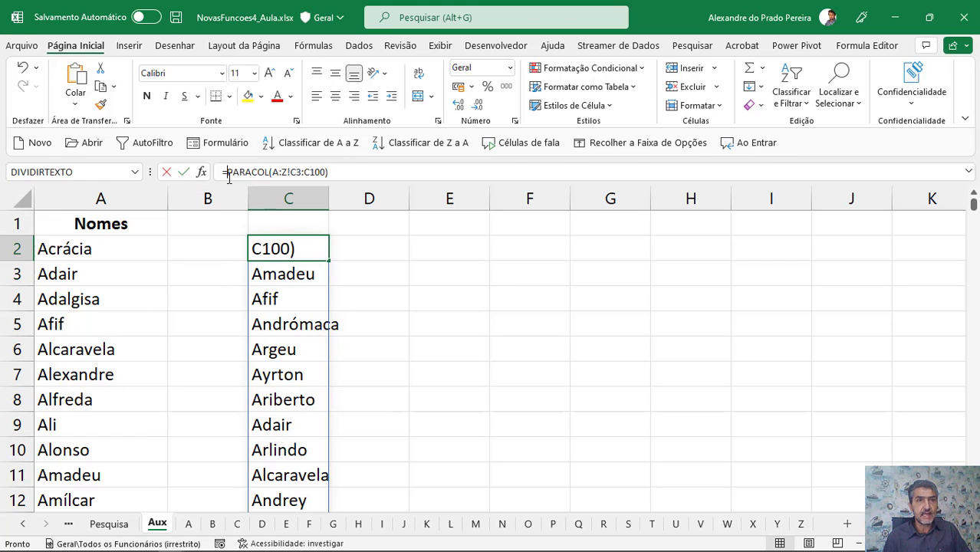
type("classif")
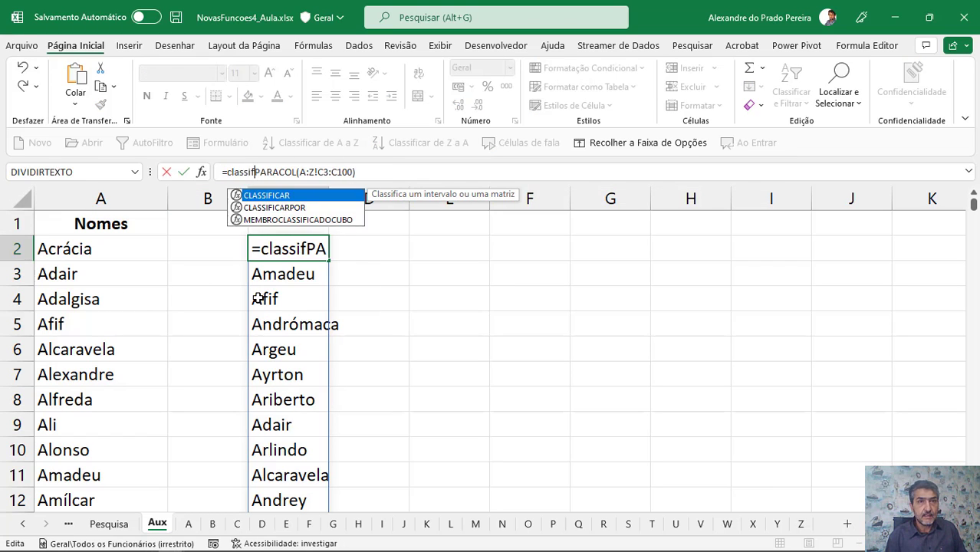
key("Tab")
left_click(398, 171)
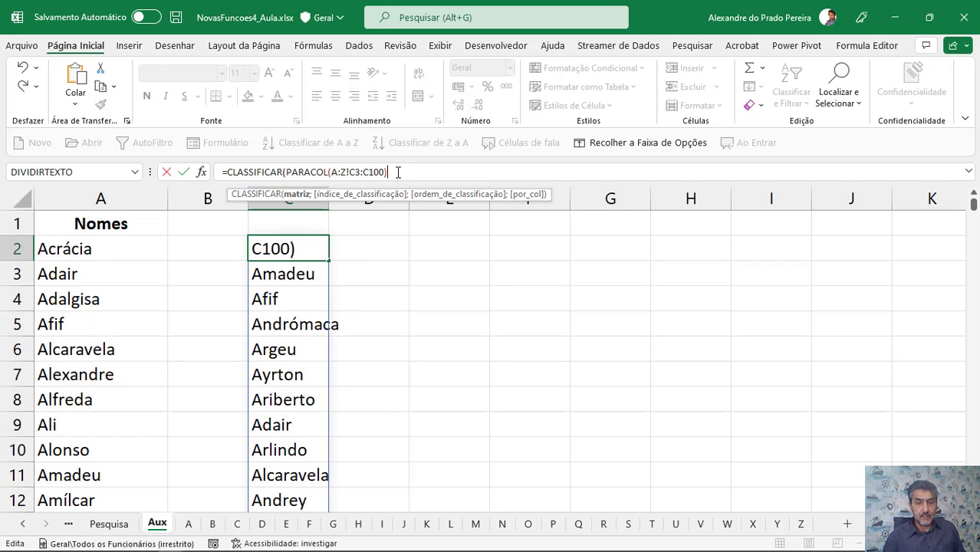
type(")")
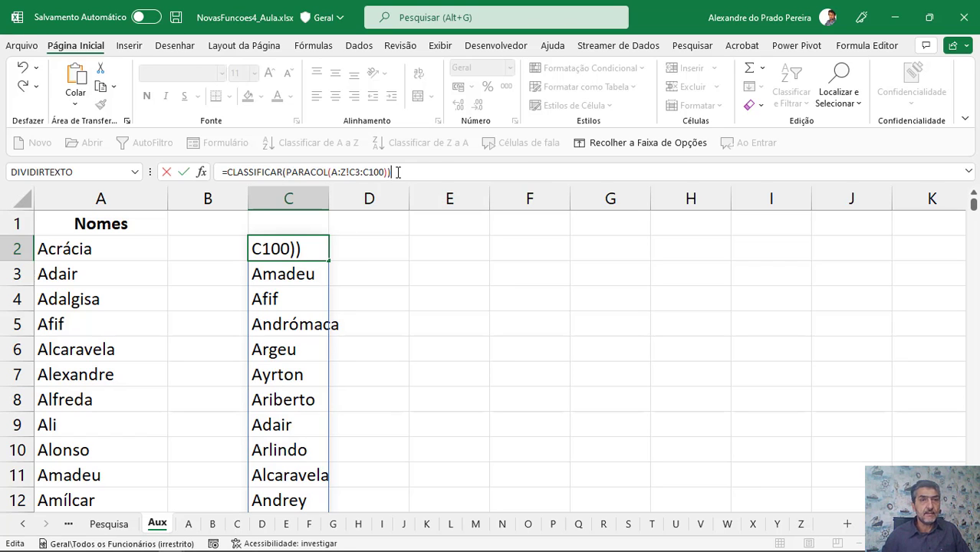
key("Return")
Step: Compare the sorted names in column C with those in column A, and inspect the formulas in C2 and A2
scroll(306, 325, "down", 12)
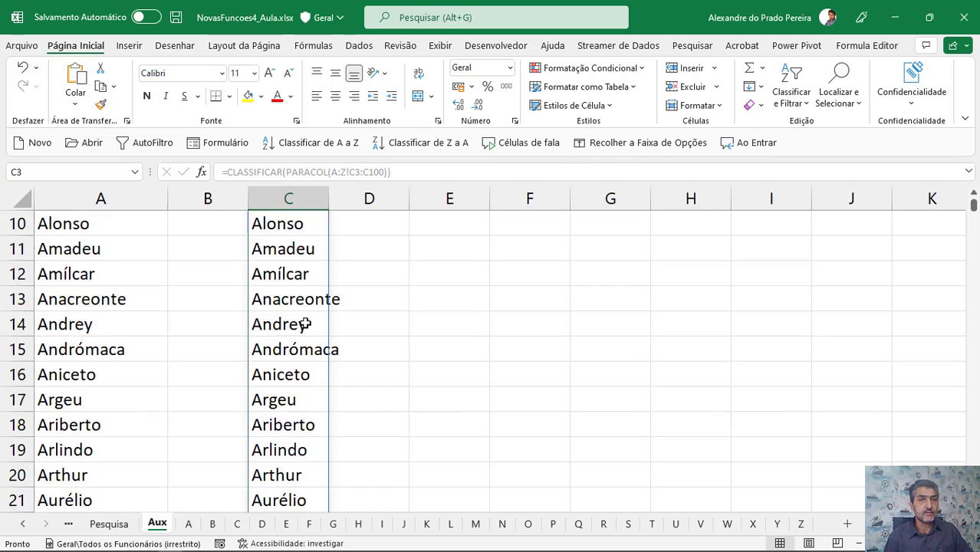
scroll(305, 326, "down", 6)
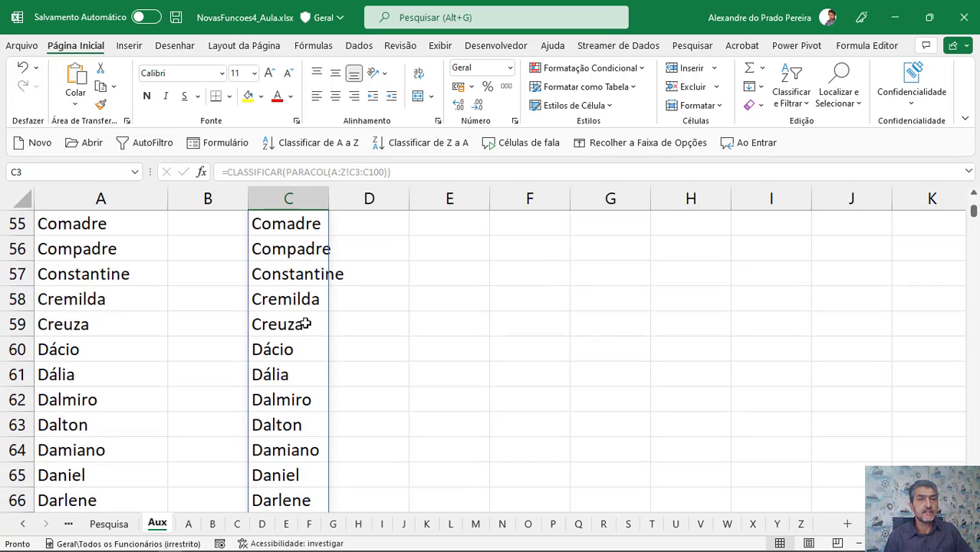
scroll(305, 325, "up", 17)
scroll(305, 326, "up", 1)
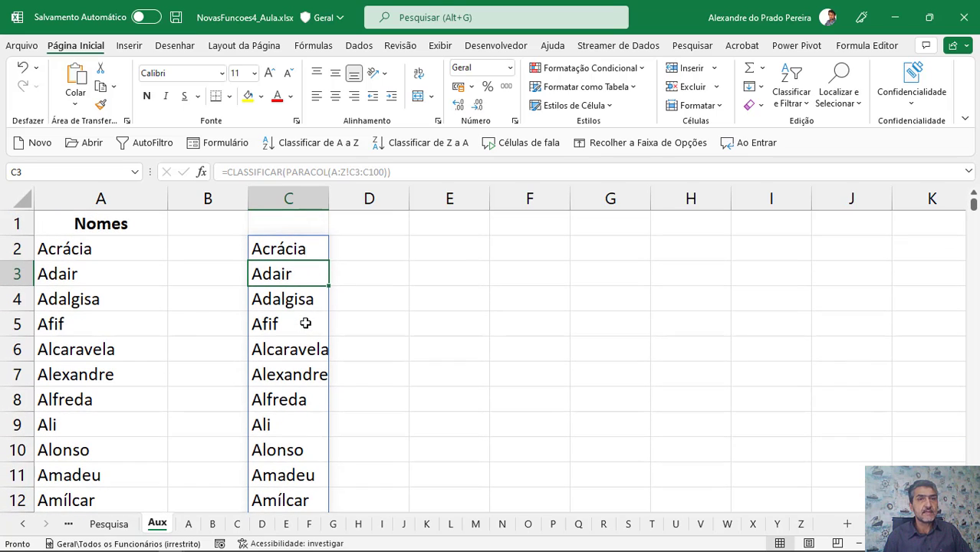
scroll(296, 278, "down", 16)
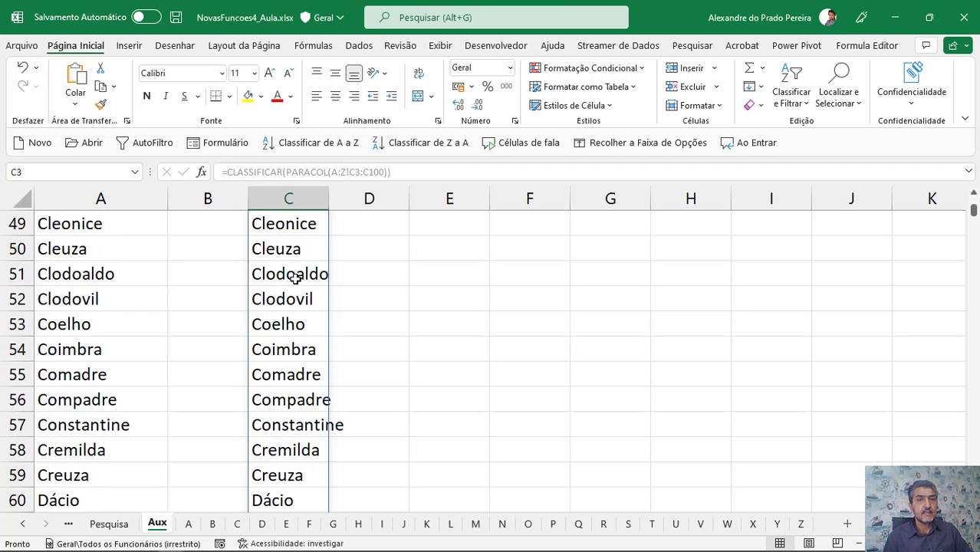
scroll(296, 278, "down", 6)
scroll(296, 278, "up", 20)
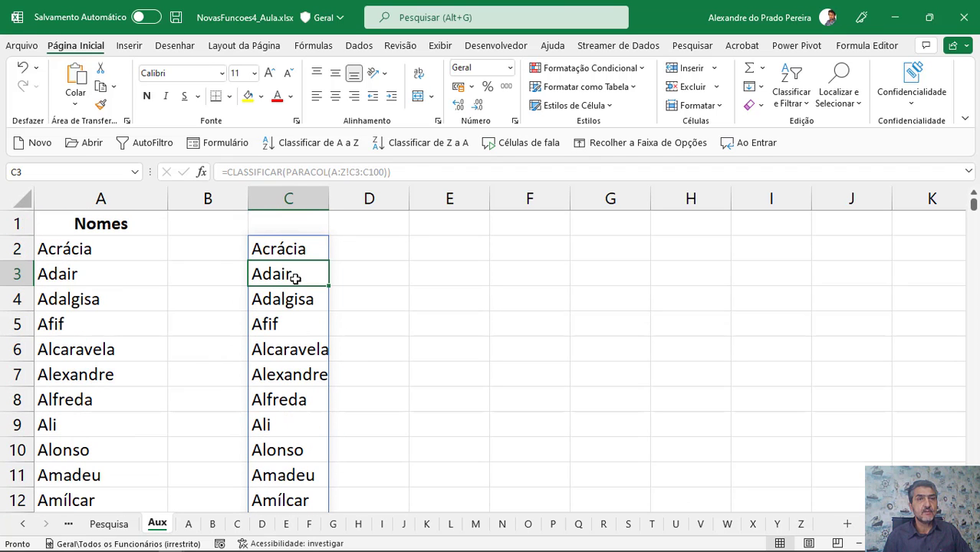
left_click(275, 252)
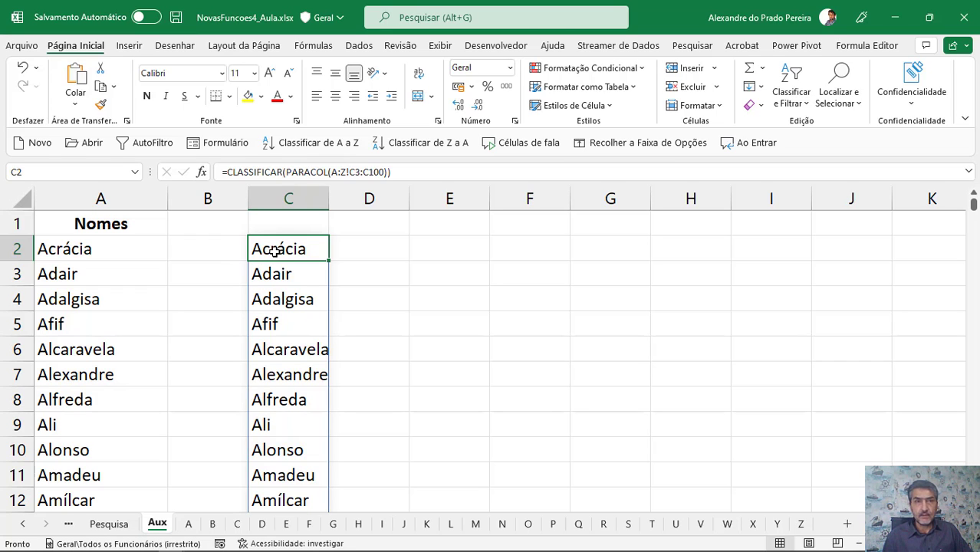
left_click(101, 252)
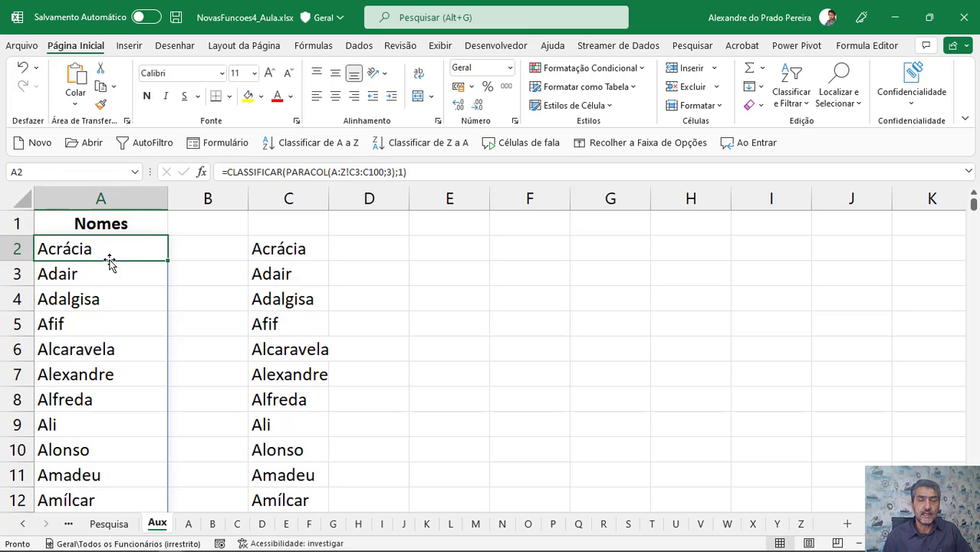
Step: Check which range the defined name Nome refers to in the name manager, then close it
scroll(109, 263, "down", 1)
left_click(359, 45)
left_click(313, 45)
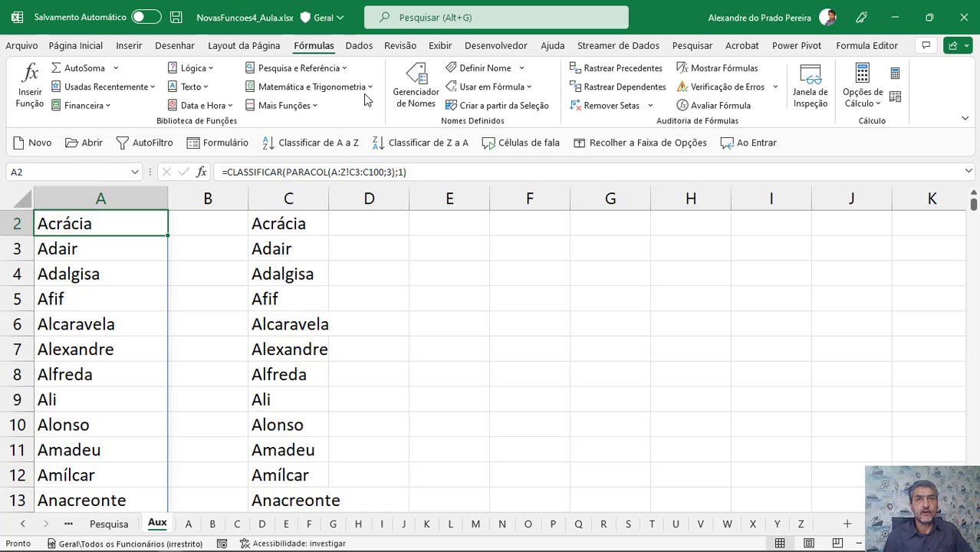
left_click(432, 98)
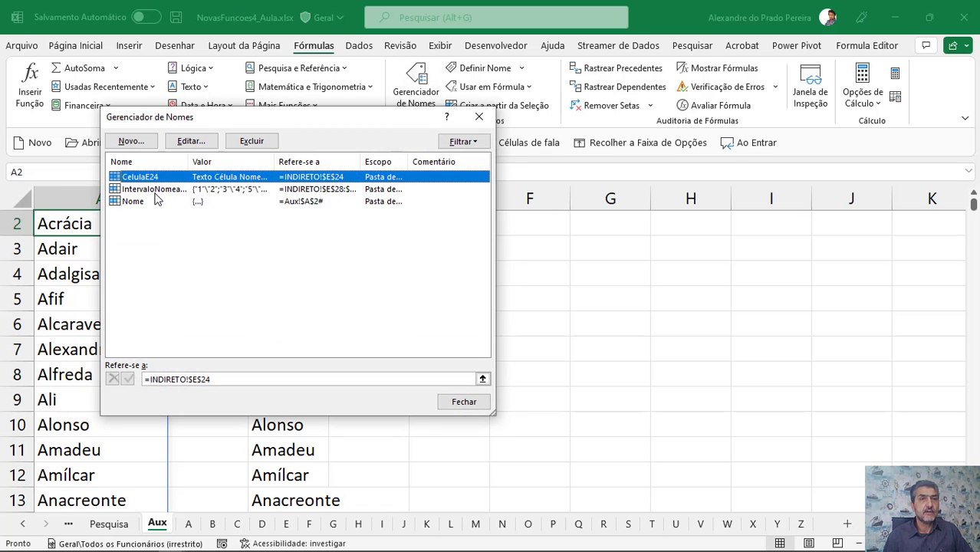
left_click(153, 202)
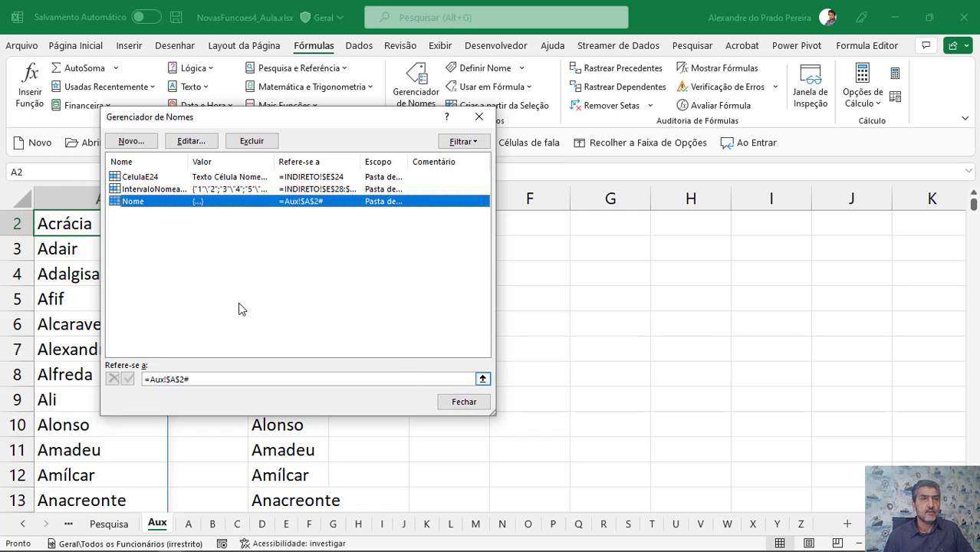
left_click(460, 403)
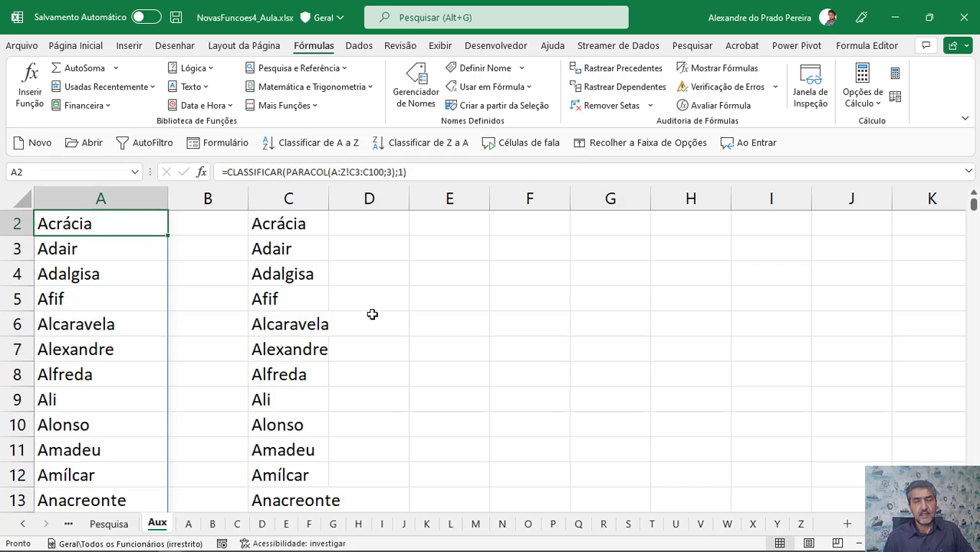
scroll(372, 314, "up", 1)
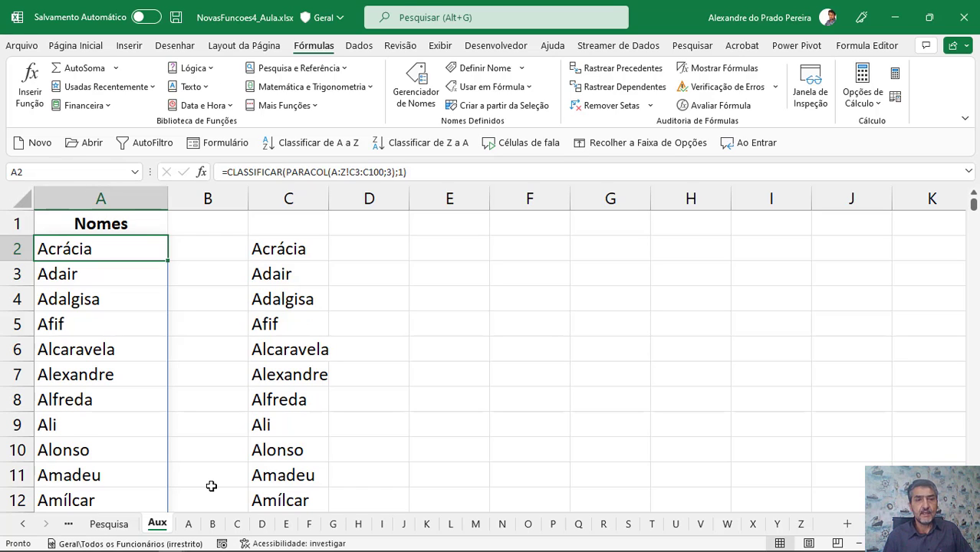
Step: Inspect the data validation settings and list source of cell B4 on the Pesquisa sheet, keeping the existing settings
left_click(436, 252)
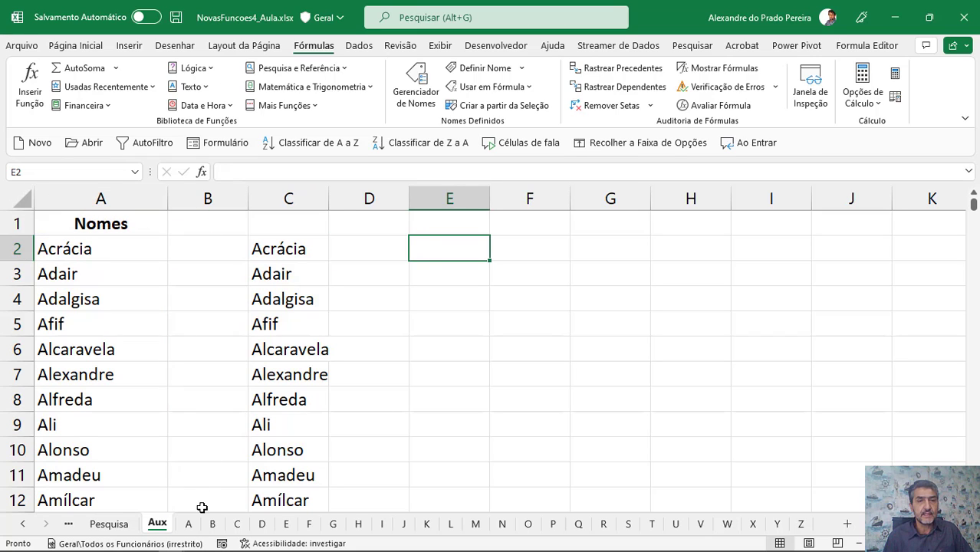
left_click(109, 527)
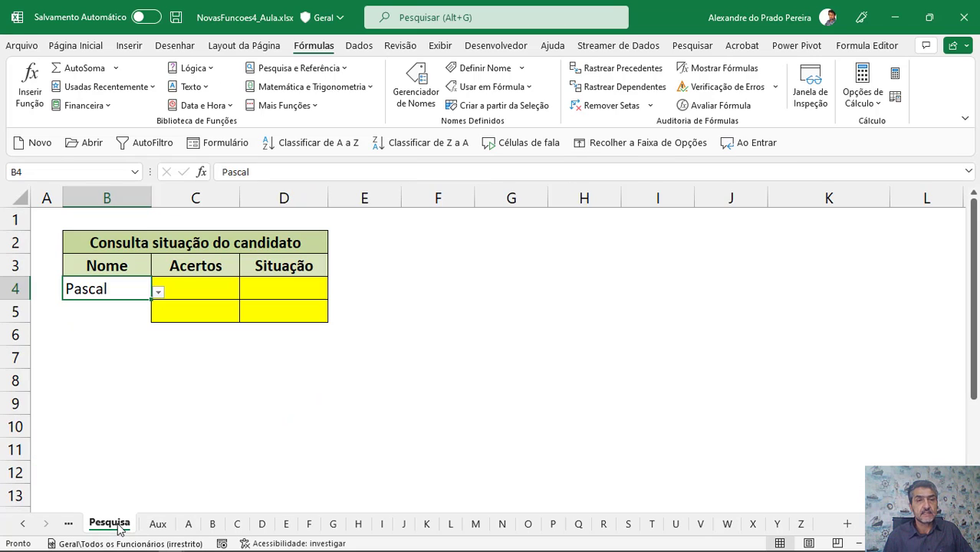
left_click(153, 528)
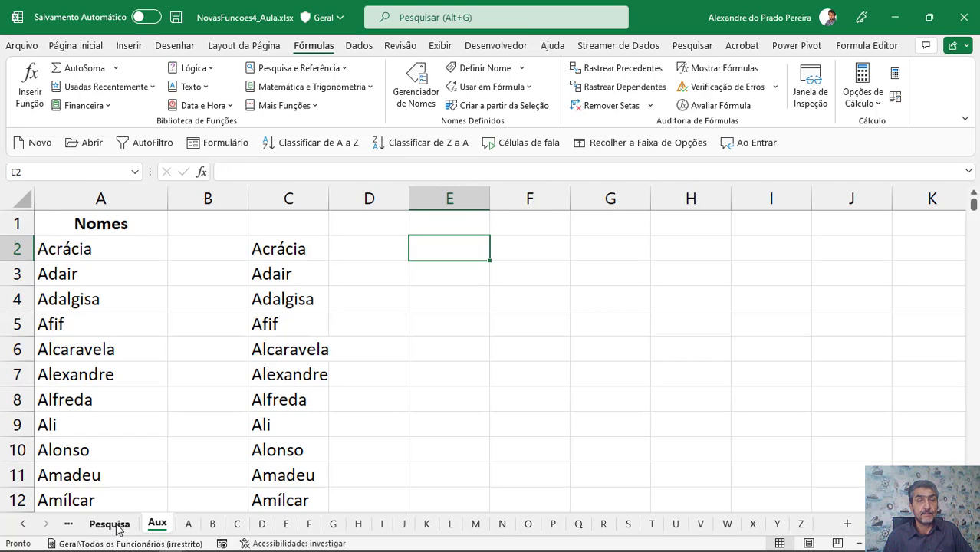
left_click(119, 528)
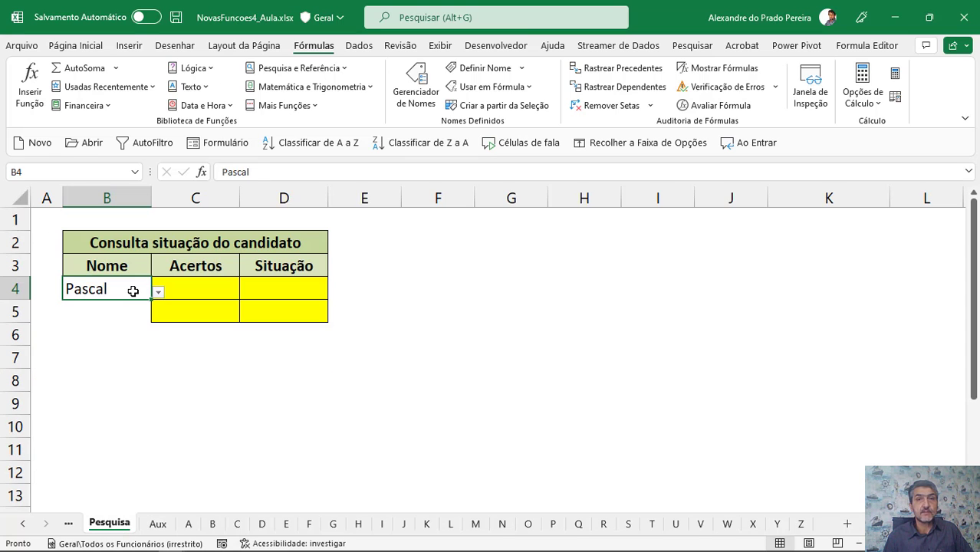
left_click(367, 50)
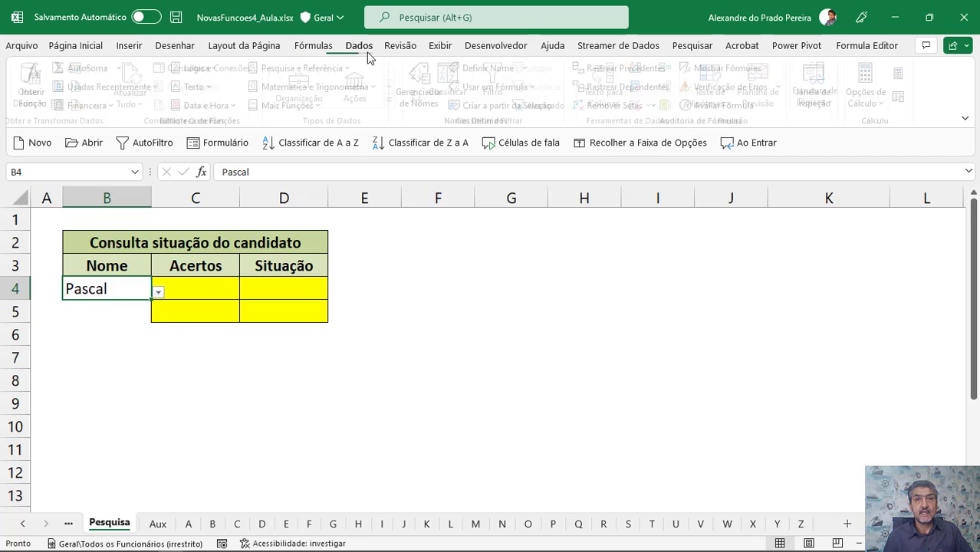
left_click(643, 105)
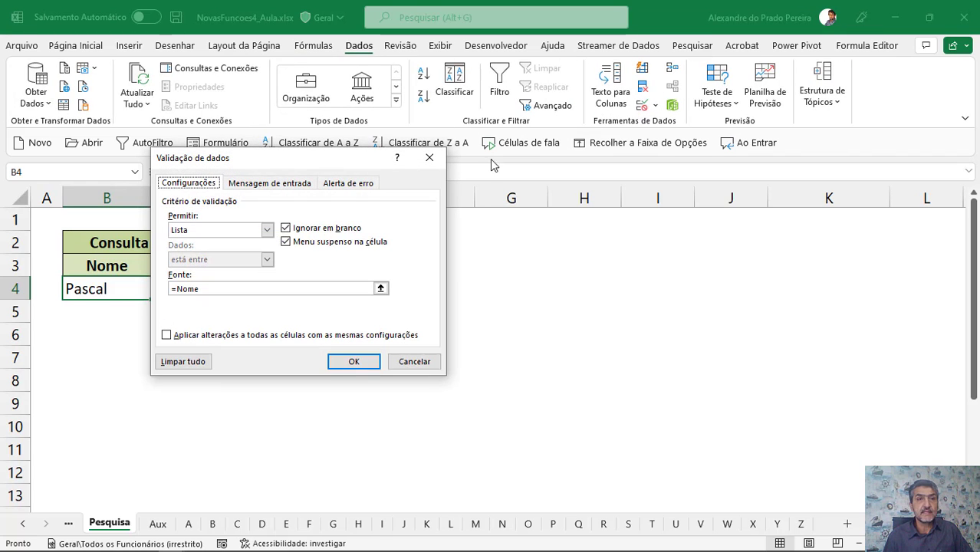
left_click_drag(263, 160, 344, 158)
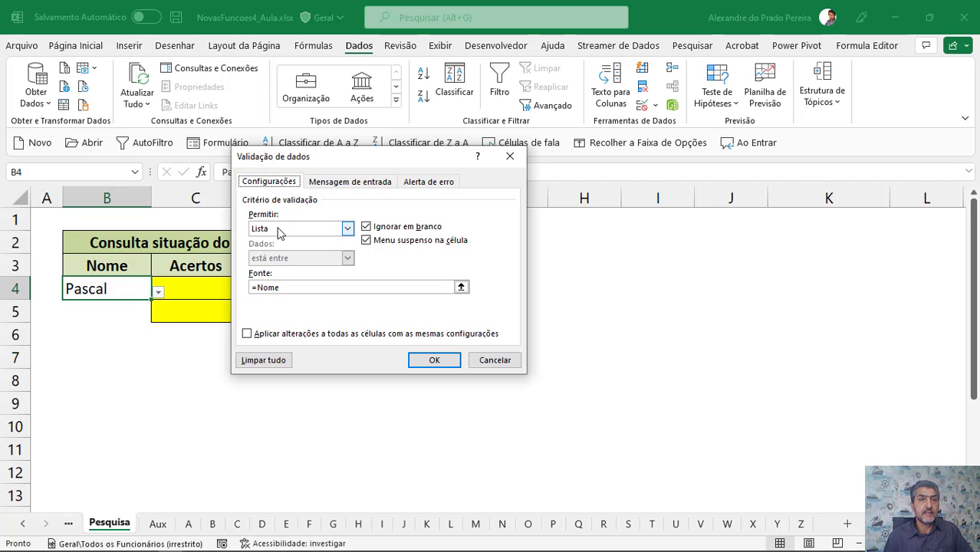
left_click(288, 287)
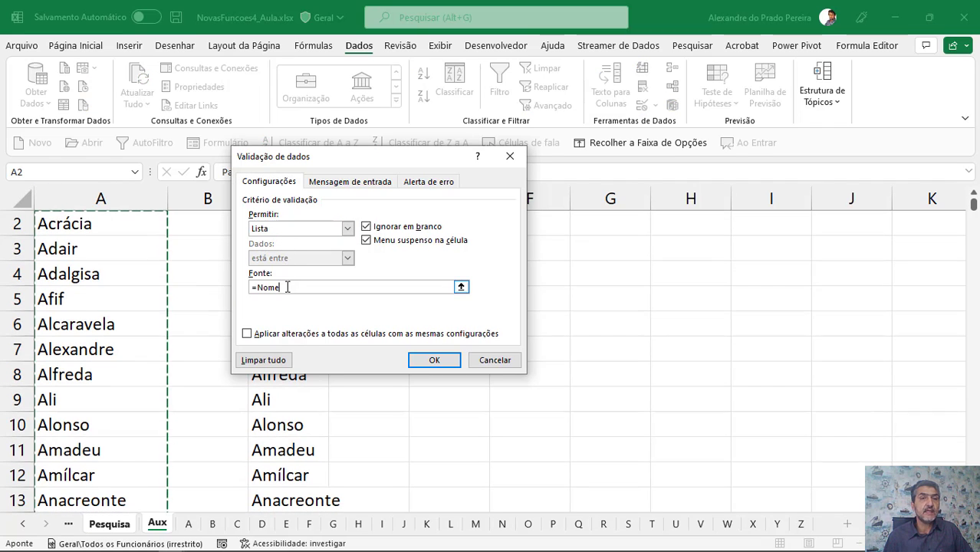
left_click(435, 360)
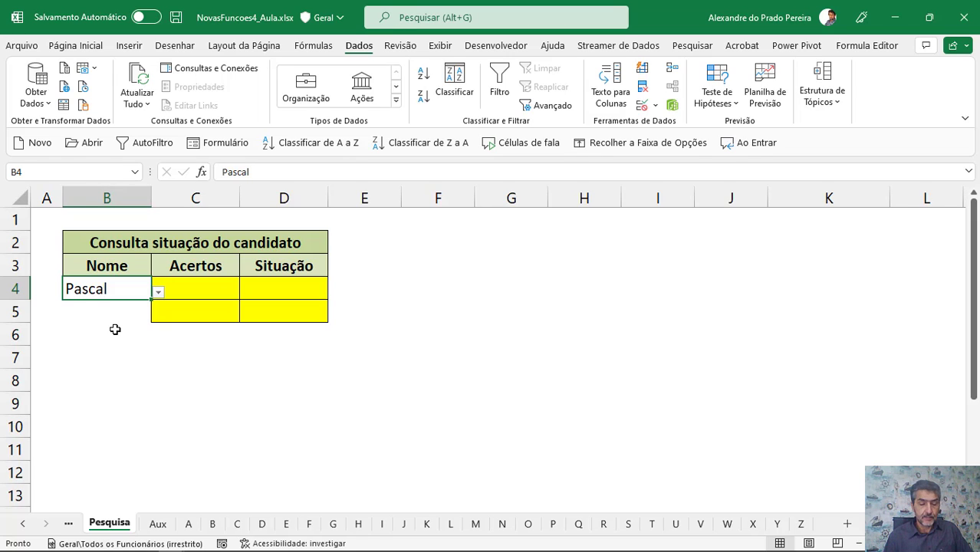
Step: Replace the candidate in cell B4 with the first name offered for the letters "cl"
key("BackSpace")
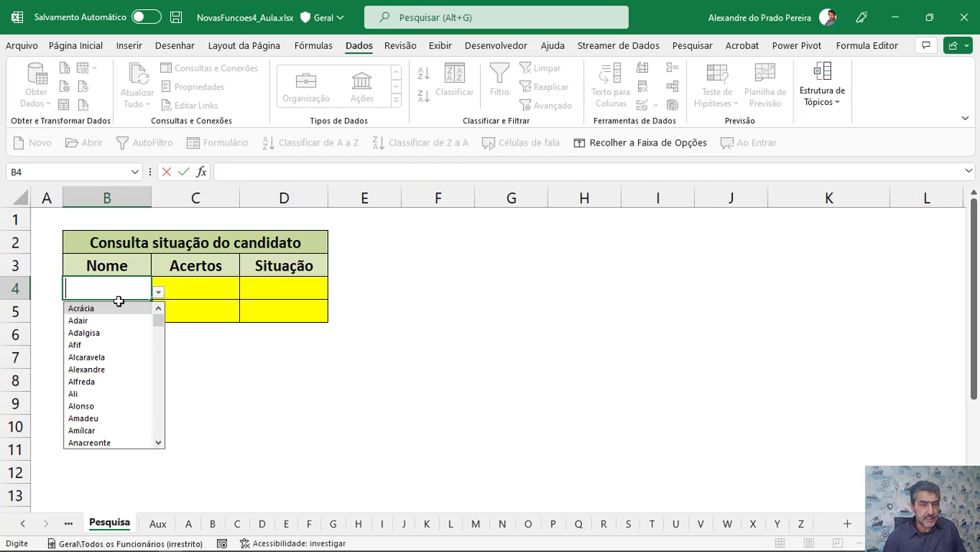
type("b")
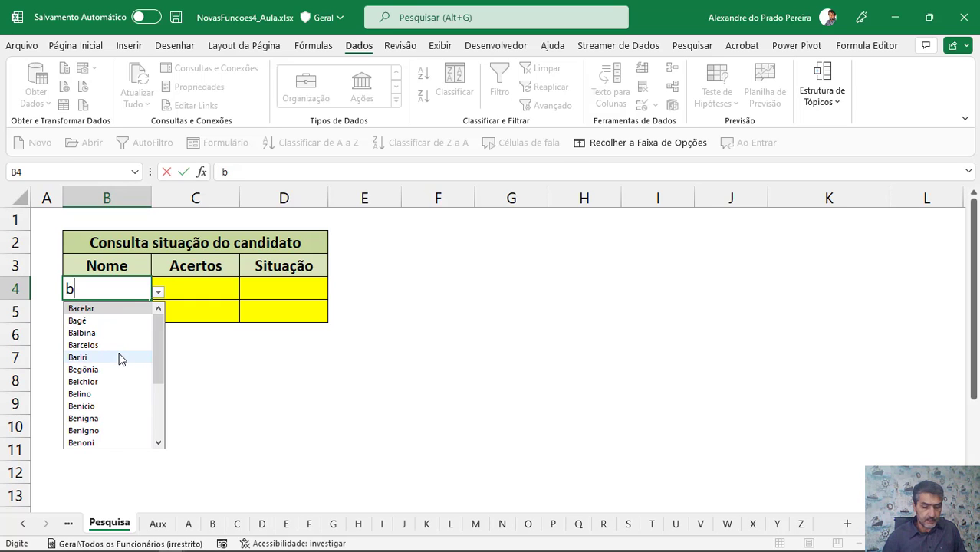
key("BackSpace")
type("c")
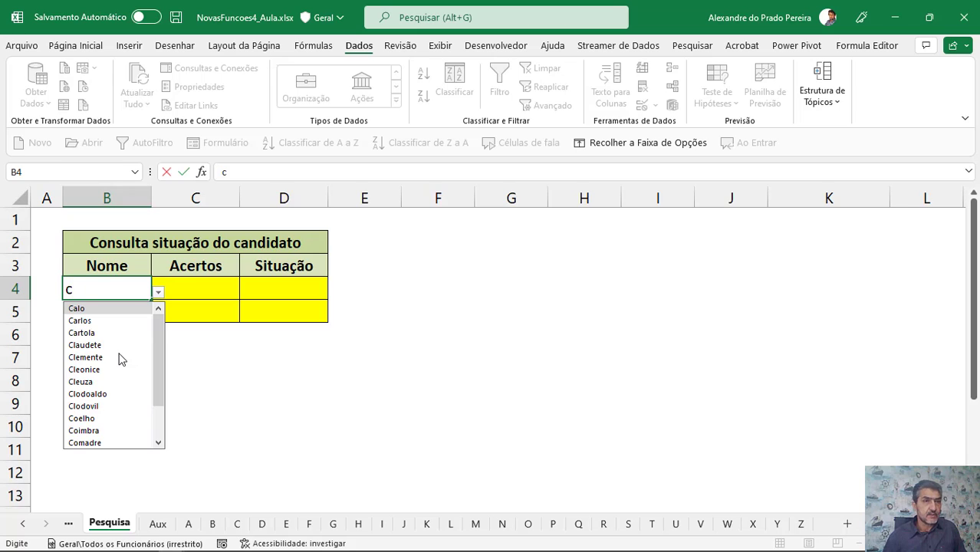
type("l")
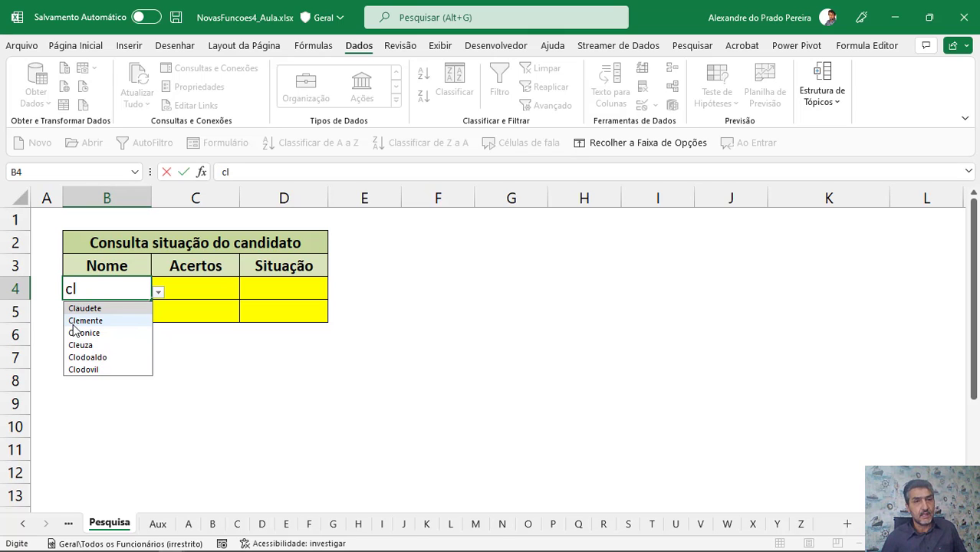
left_click(89, 310)
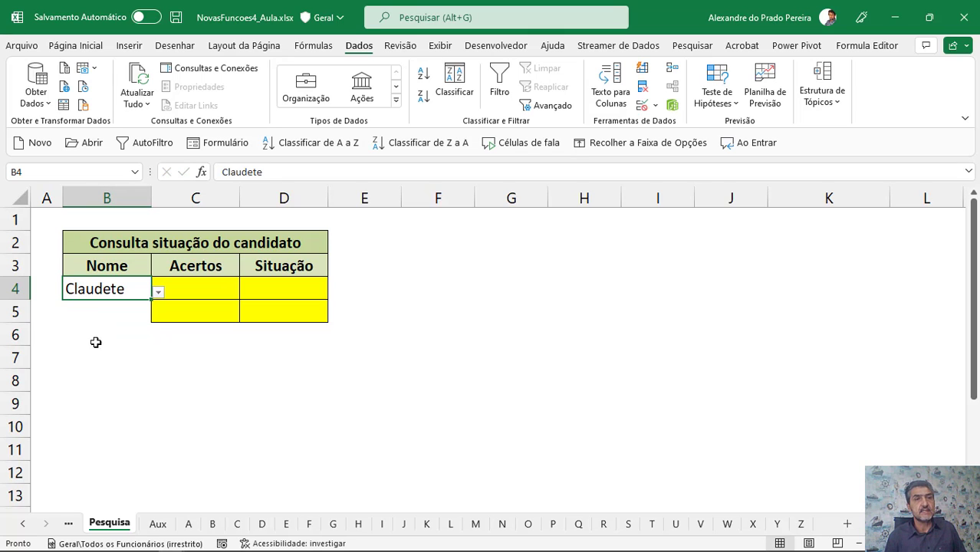
Step: Check the selected candidate's record on sheet C and return to the Pesquisa sheet
left_click(192, 290)
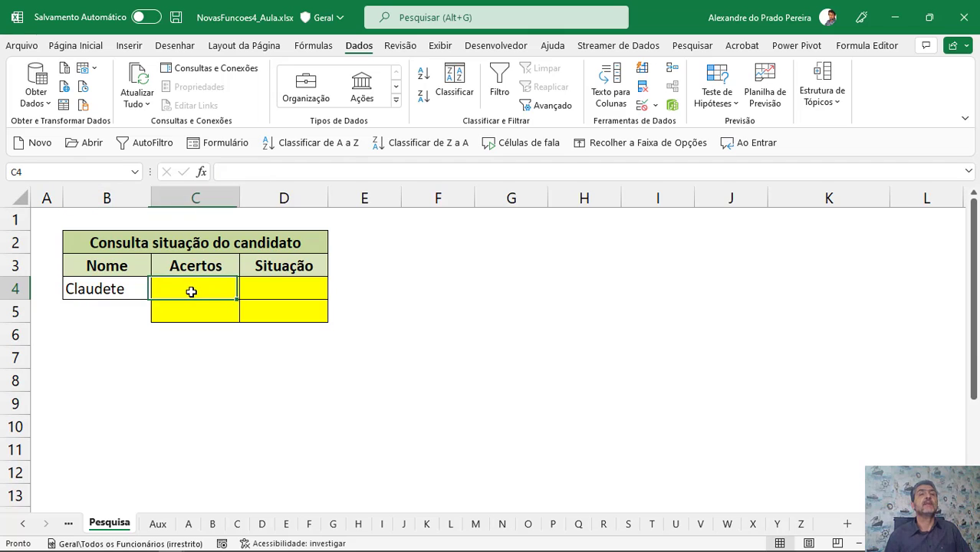
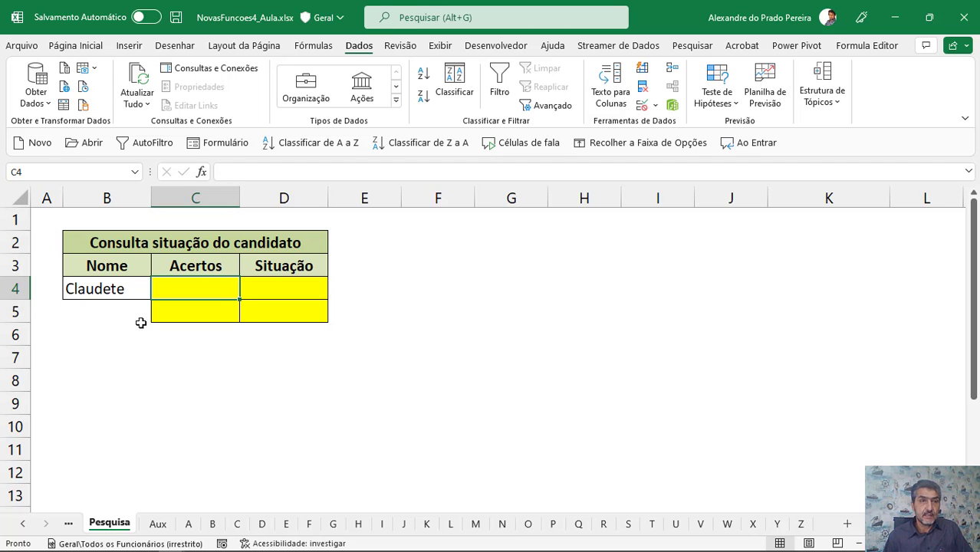
left_click(239, 524)
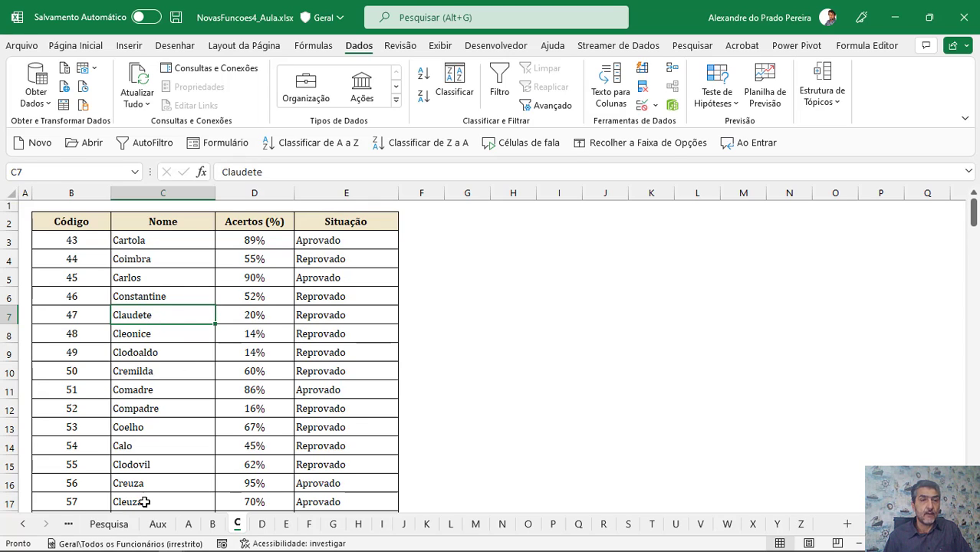
left_click(122, 526)
Step: Extract the first letter of the candidate's name into cell G4 with =ESQUERDA(B4;1)
left_click(480, 281)
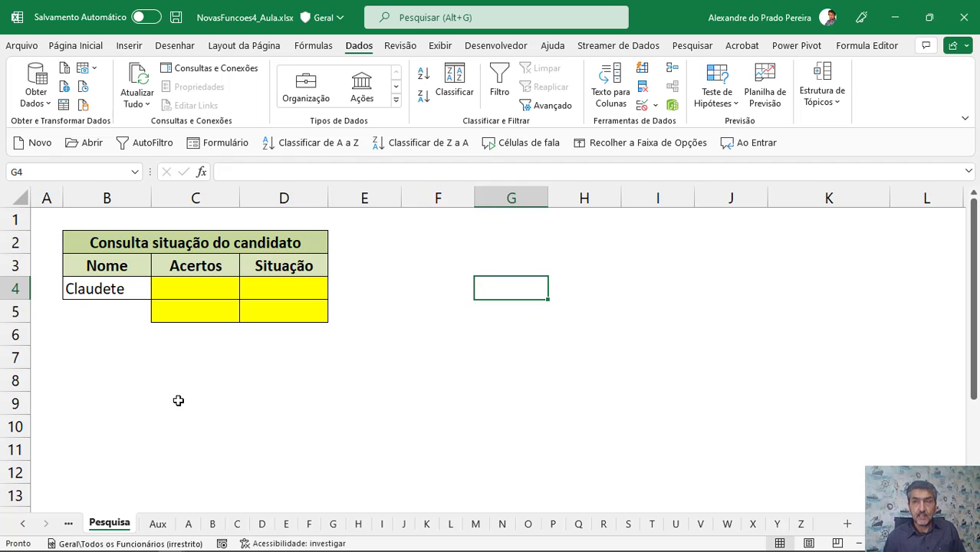
type("=esquer")
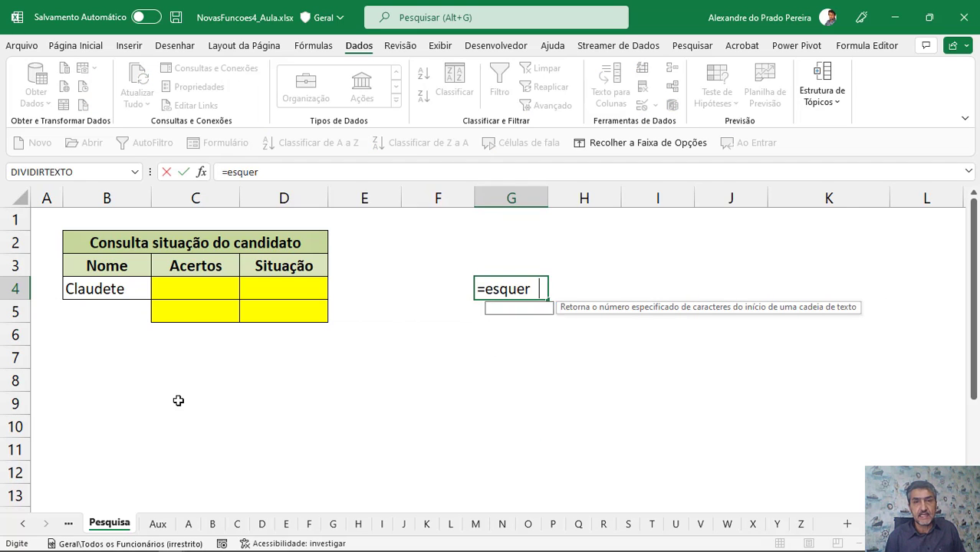
key("Tab")
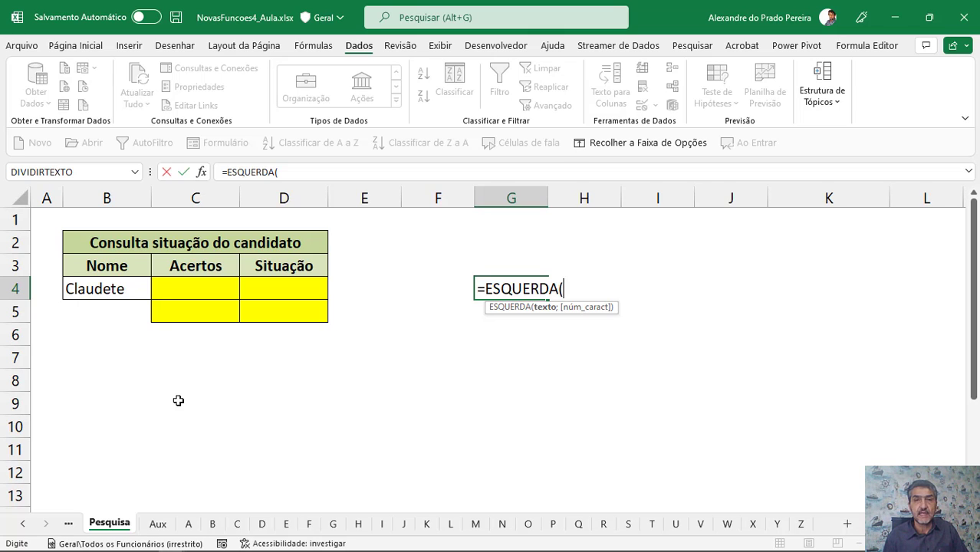
left_click(99, 291)
type(";")
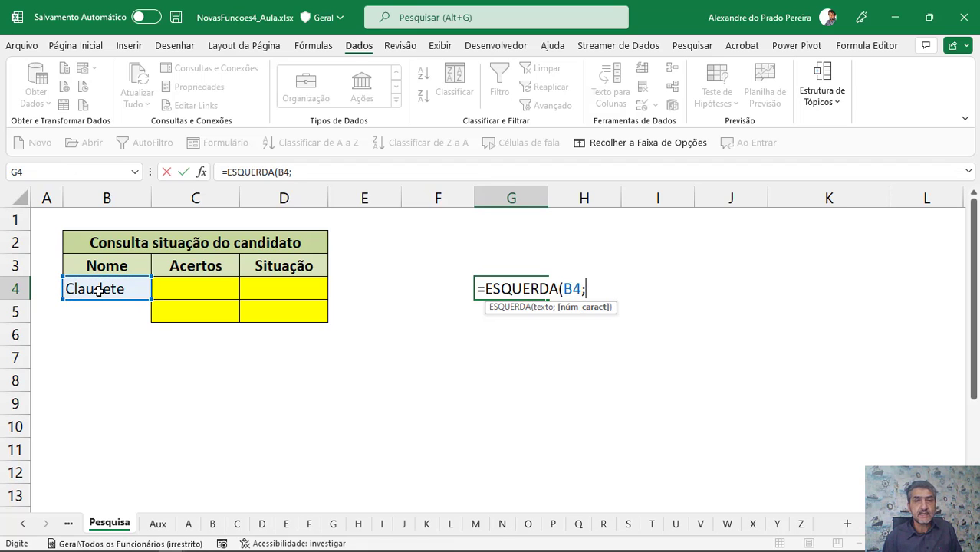
type("1)")
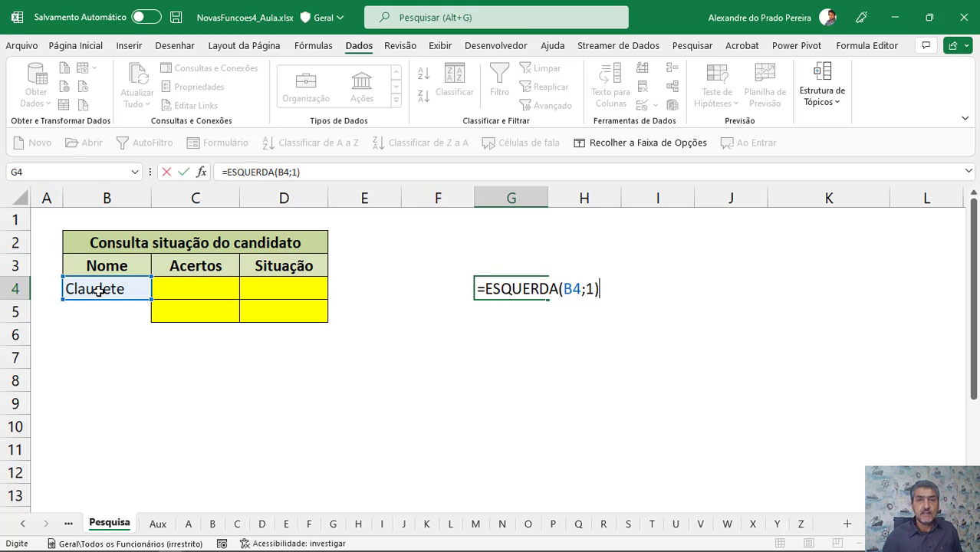
key("Return")
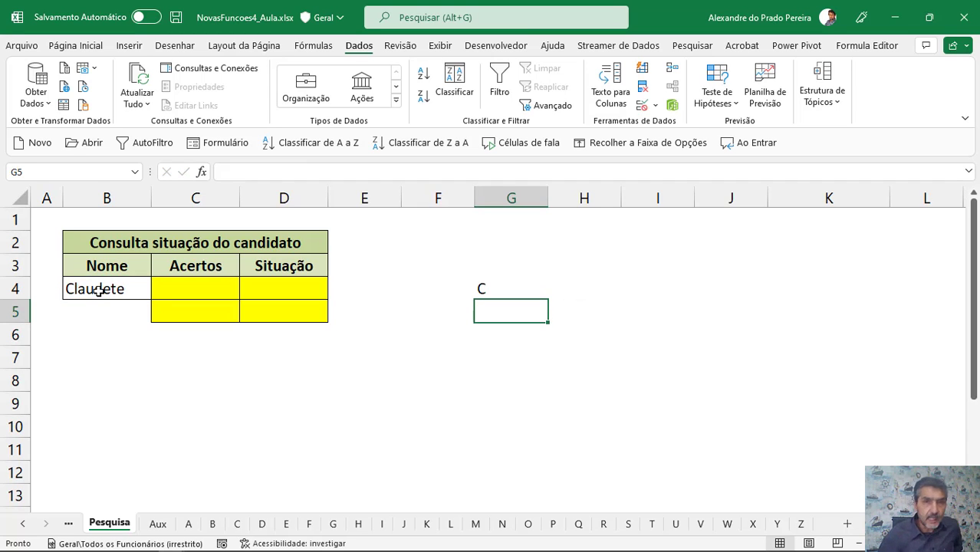
Step: Examine the Nome, Acertos and Situação columns on sheet C, then return to the Pesquisa sheet
left_click(485, 289)
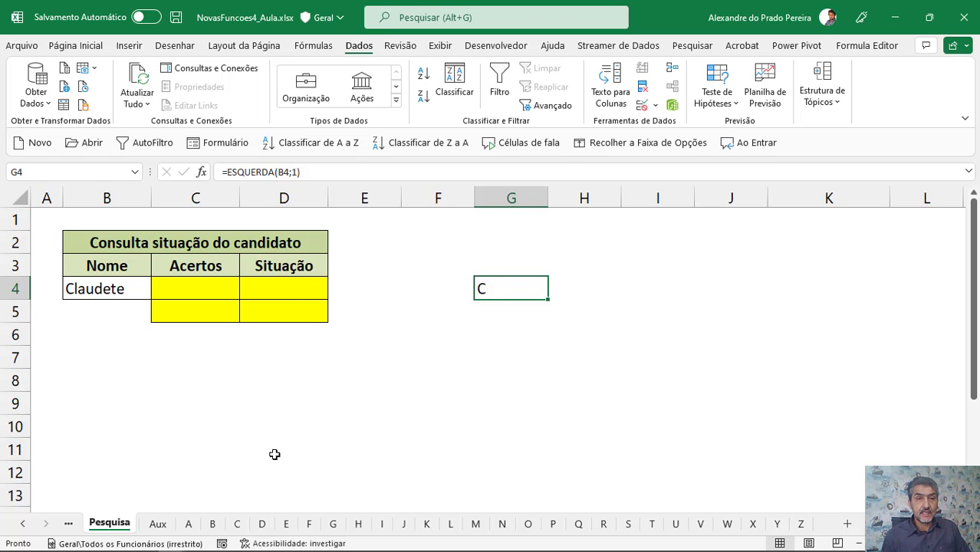
left_click(237, 524)
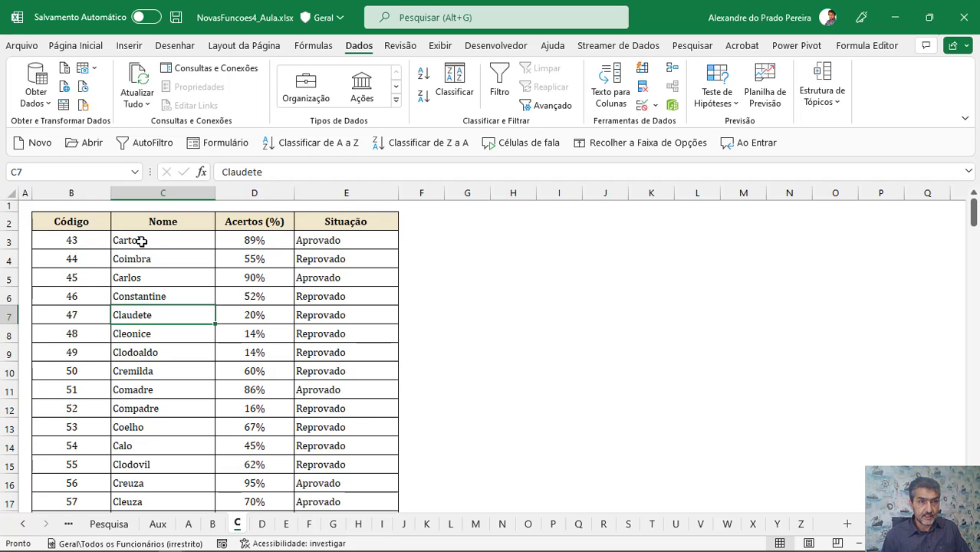
left_click(142, 241)
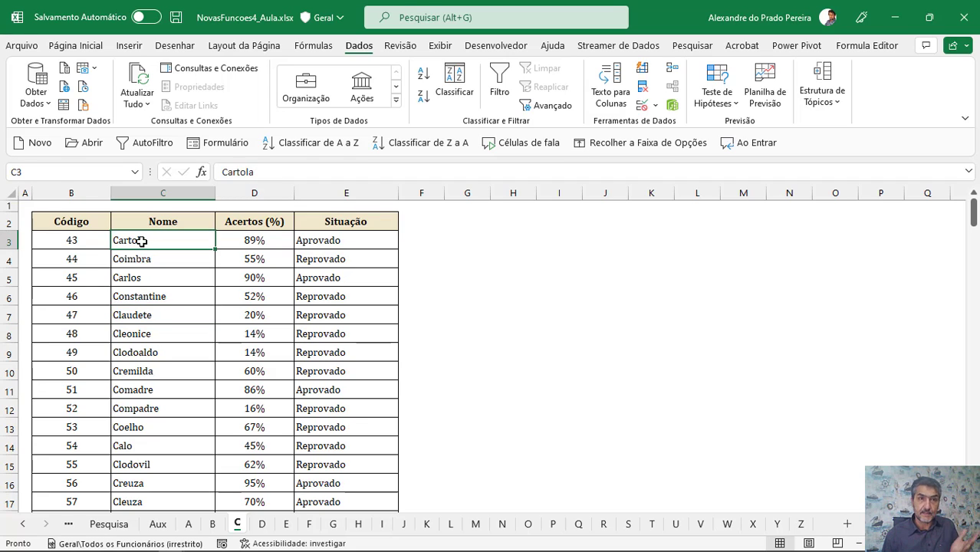
left_click_drag(142, 241, 329, 342)
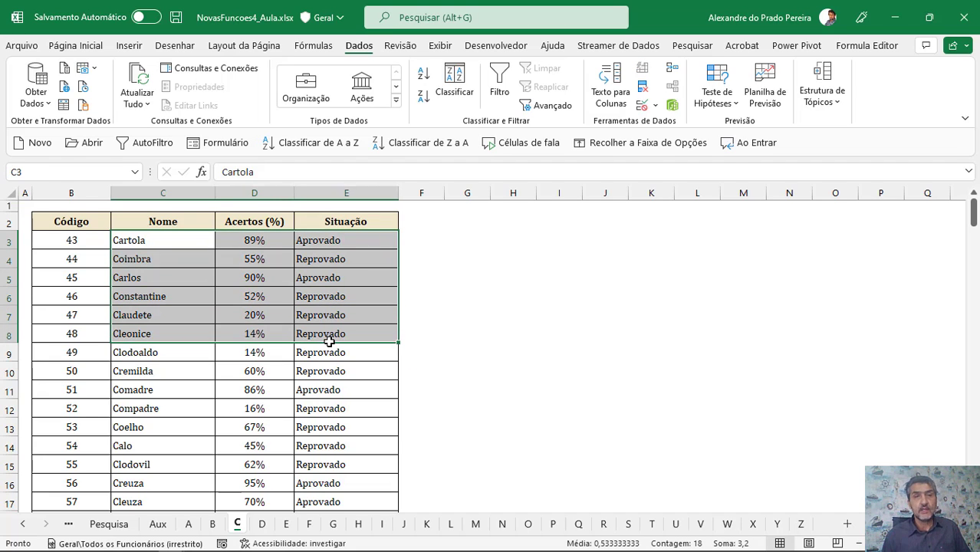
left_click(112, 525)
Step: Enter =INDIRETO(G4&"!B3:E100") in cell G5 to pull the records from the sheet named by the letter in G4
left_click(490, 327)
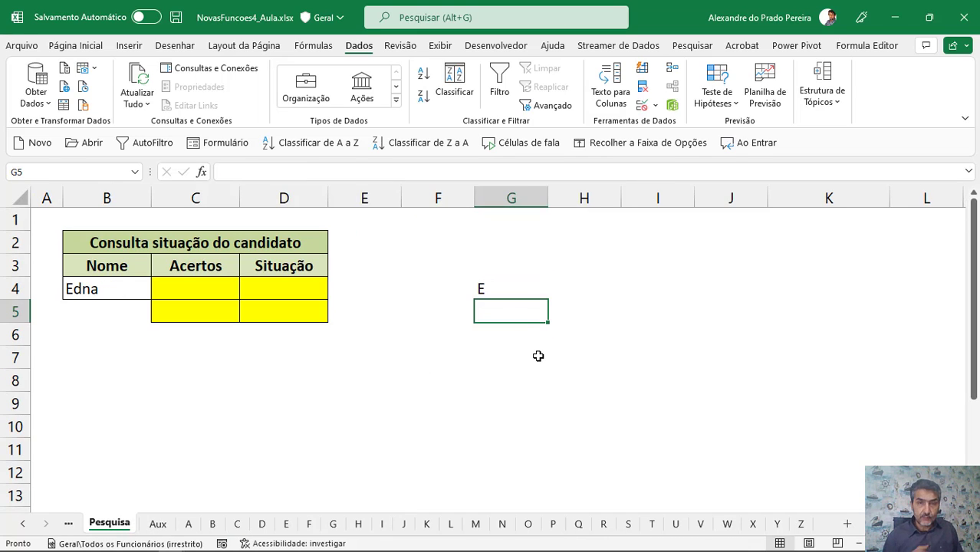
type("=indire")
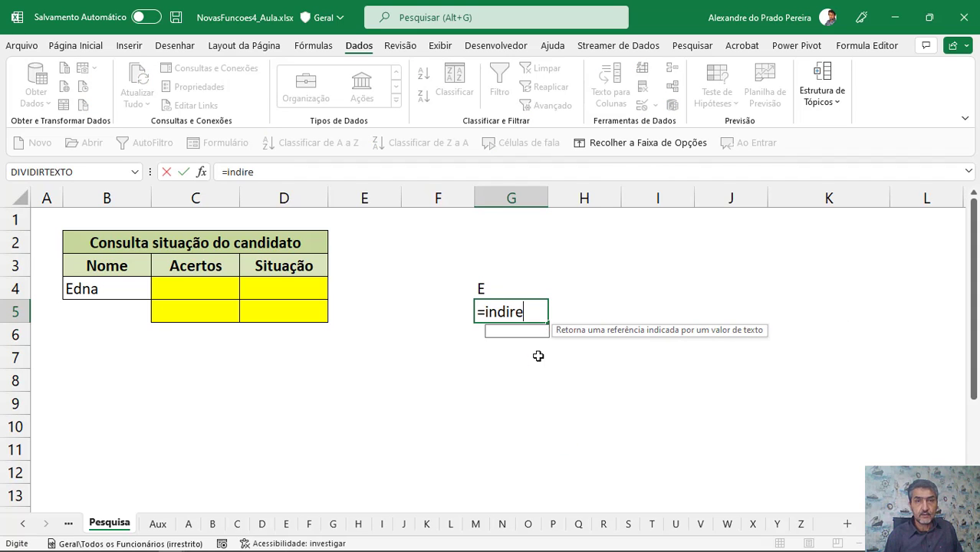
type("to(")
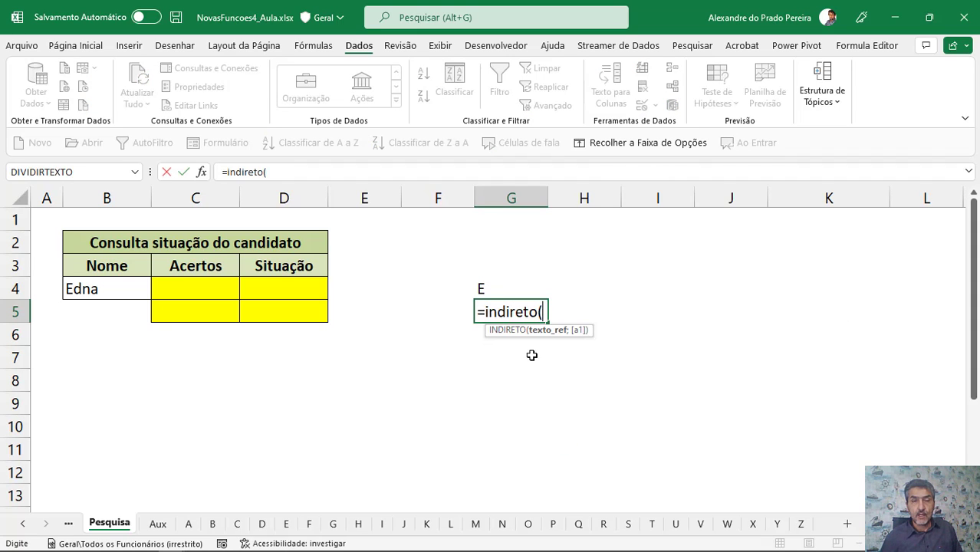
left_click(486, 288)
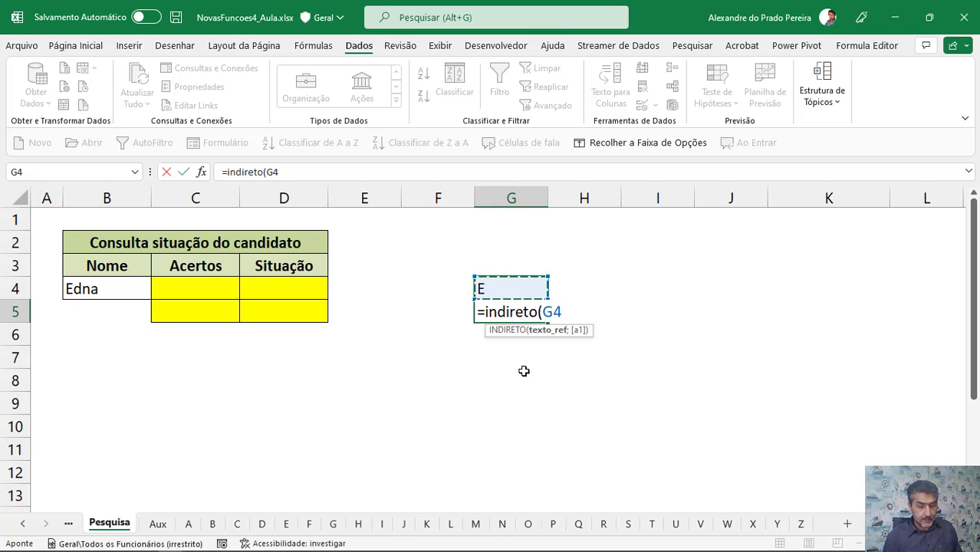
type("&")
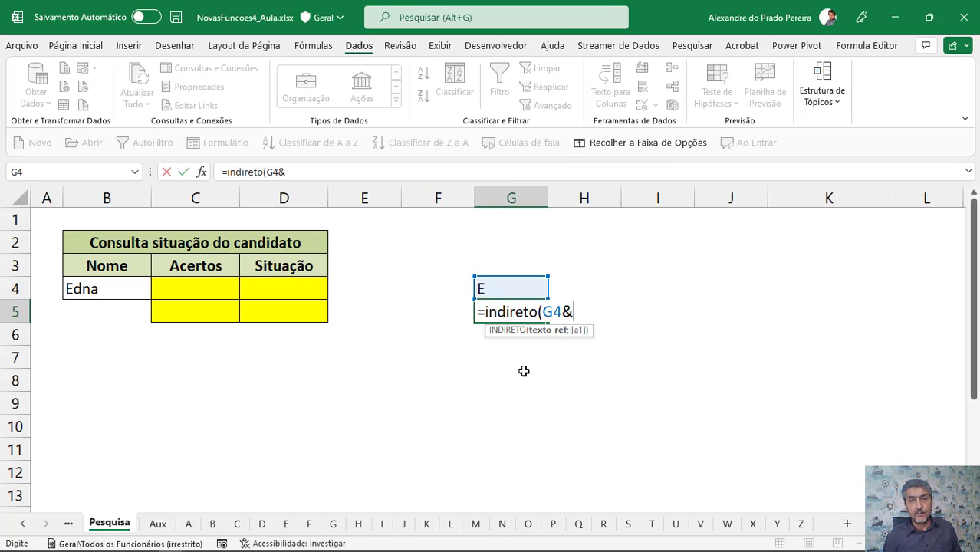
type("\"1")
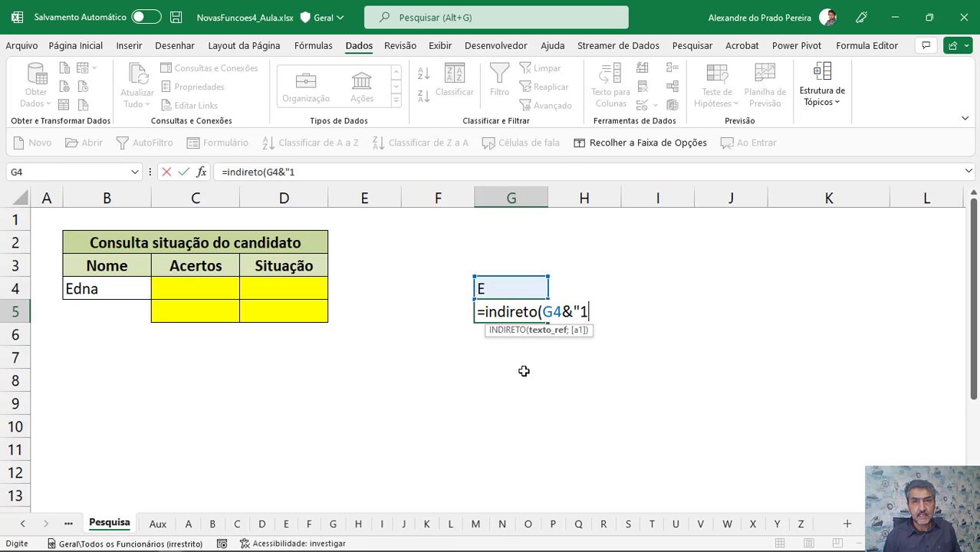
key("BackSpace")
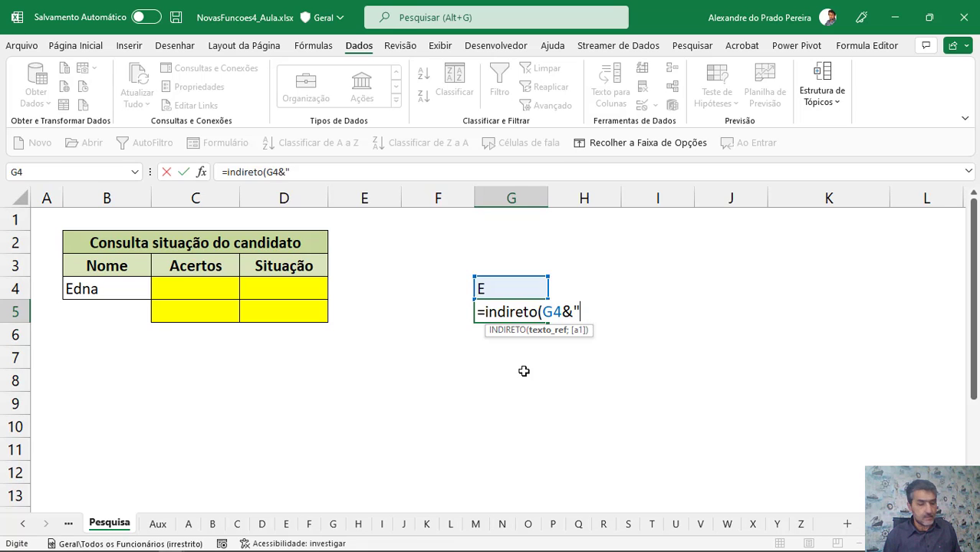
type("1")
key("BackSpace")
type("!@")
key("BackSpace")
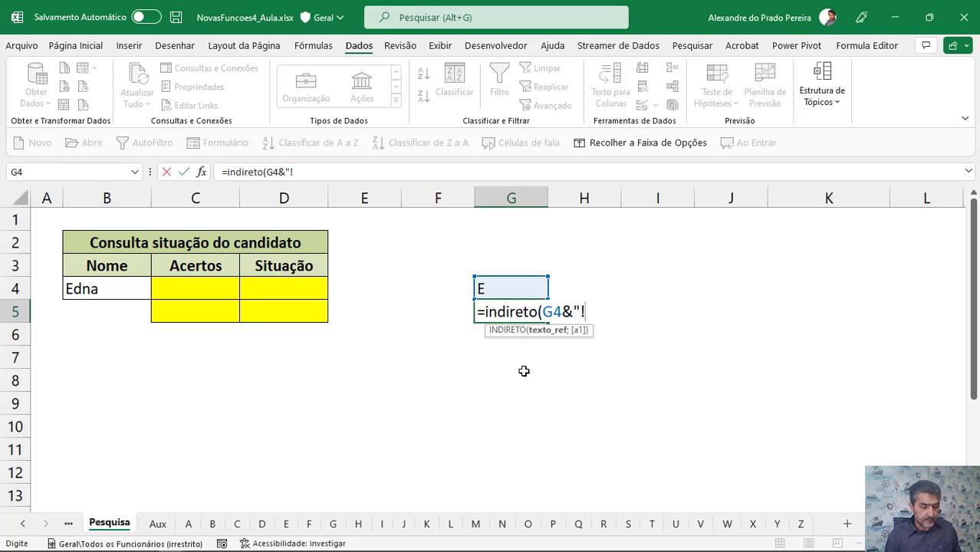
type("B3")
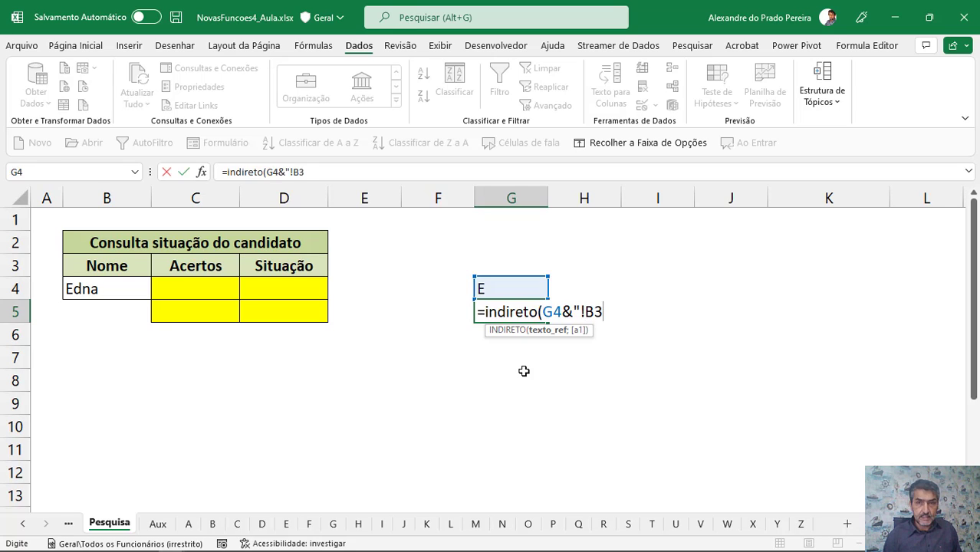
type(":E1'")
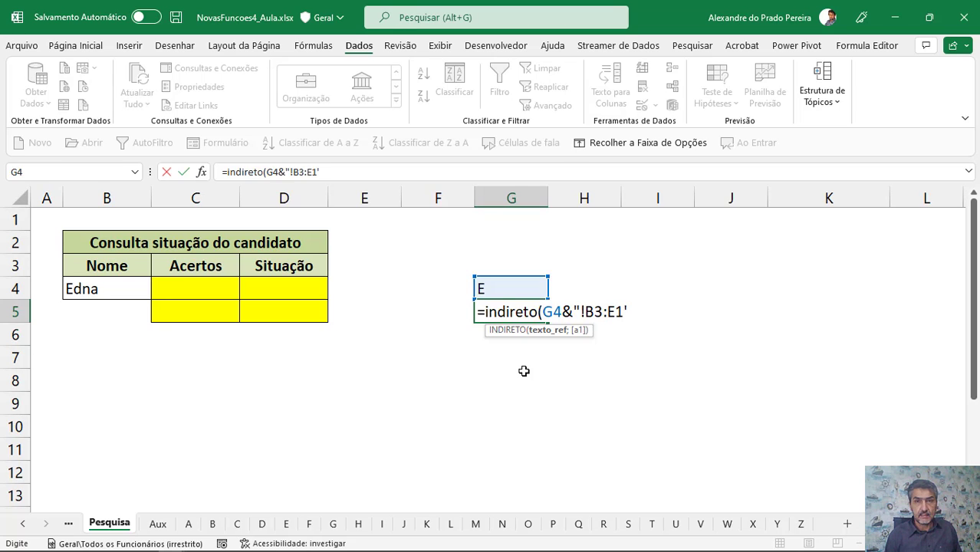
type("00\"")
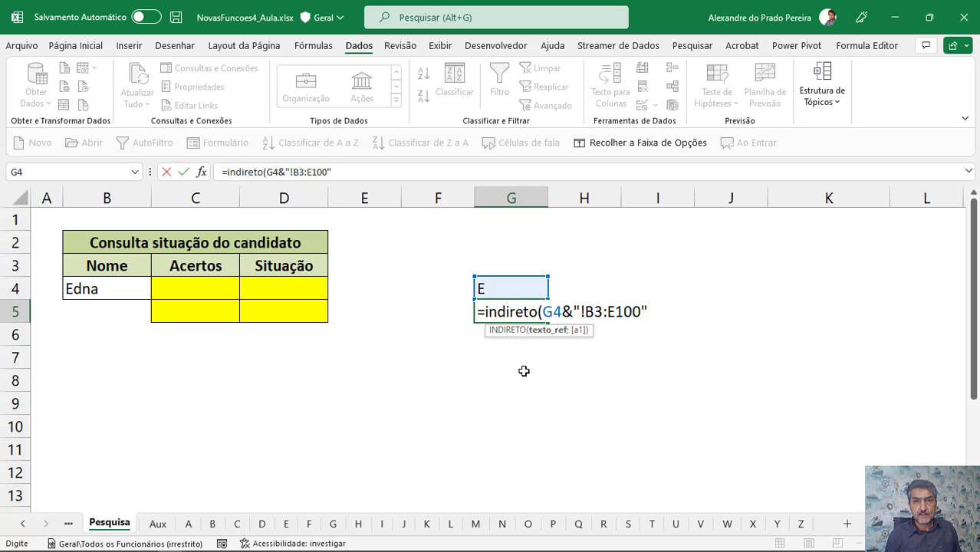
type(")")
key("Return")
key("Return")
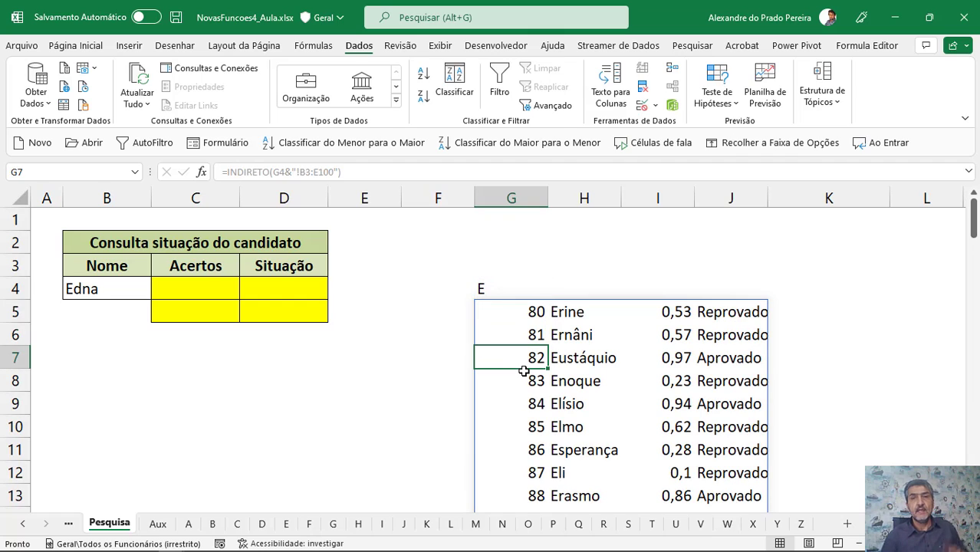
Step: Replace the candidate in cell B4 with the first name offered for the letter "r" and check the INDIRETO result in G5
left_click(507, 312)
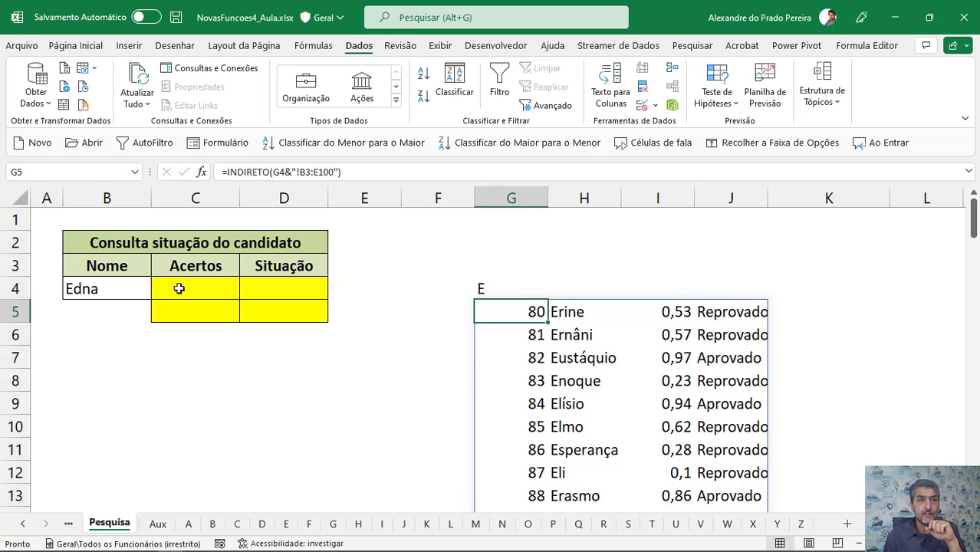
left_click(120, 288)
type("r")
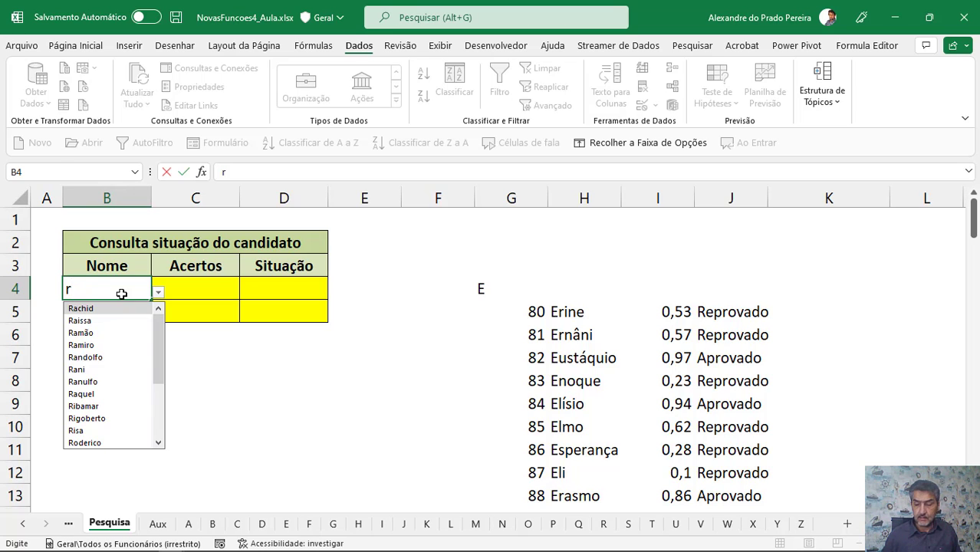
key("Return")
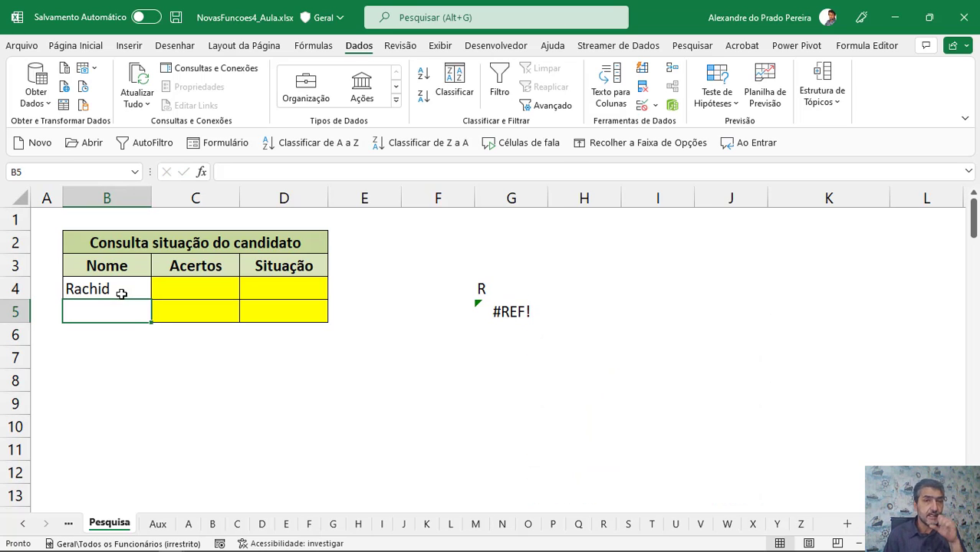
left_click(516, 311)
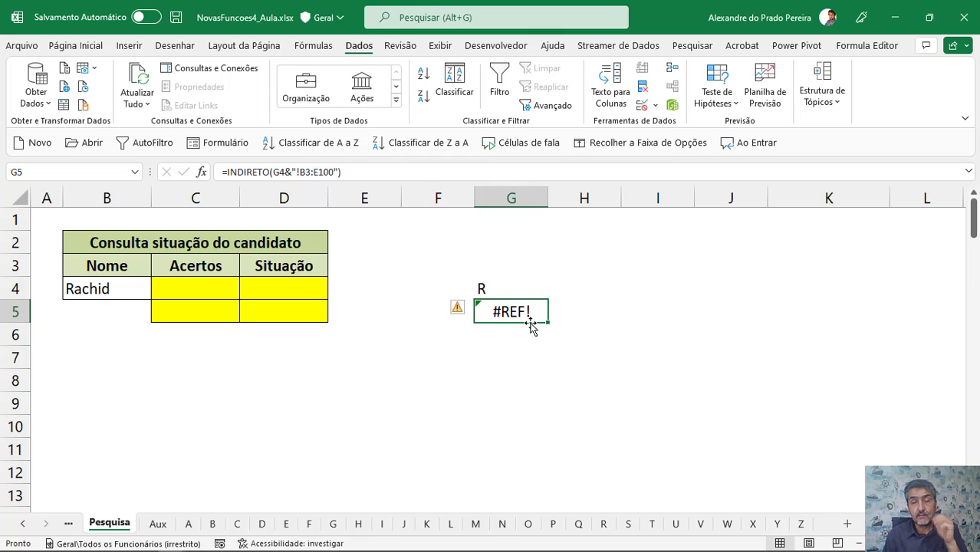
Step: Link cell I4 on the Pesquisa sheet to the first name on sheet Q, cell C3
left_click(643, 286)
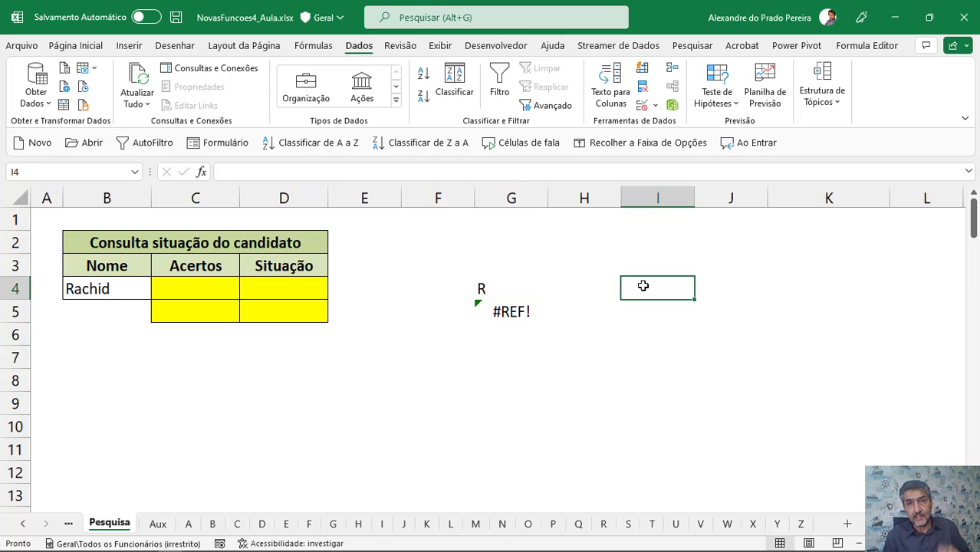
type("=")
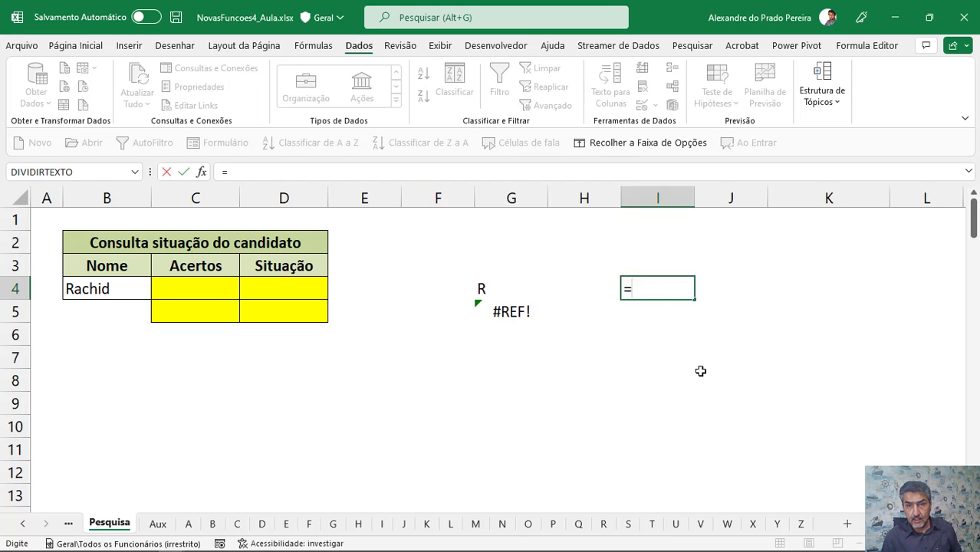
left_click(578, 524)
left_click(150, 242)
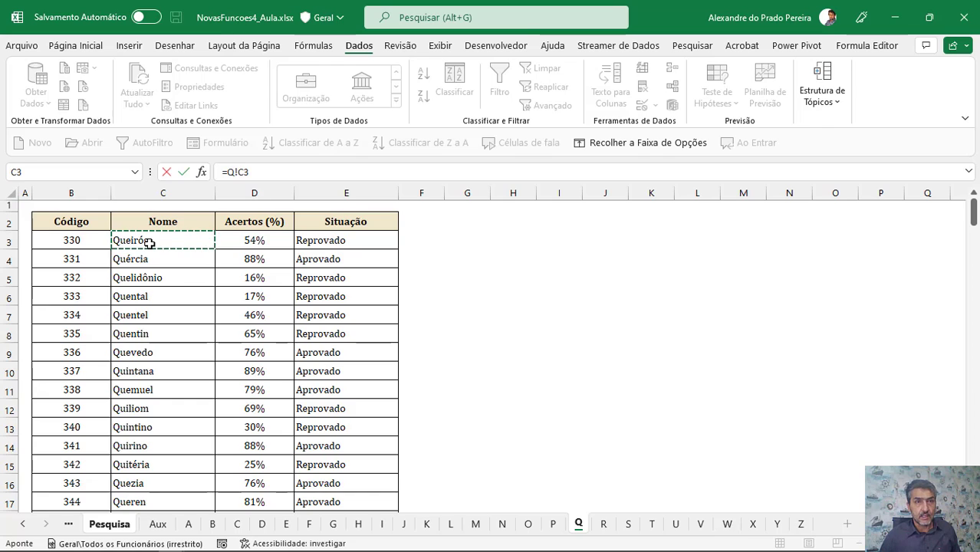
key("Return")
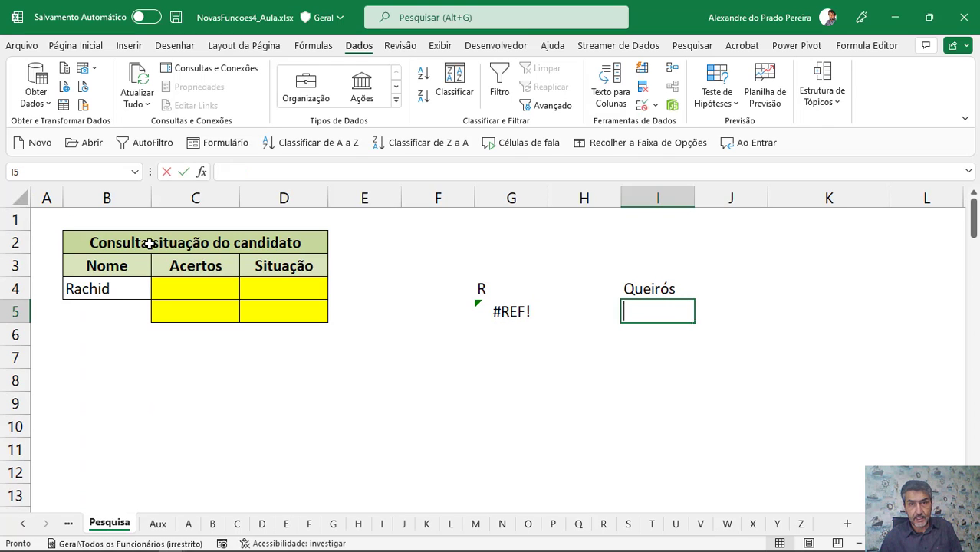
Step: Link cell I5 on the Pesquisa sheet to the first name on sheet R, cell C3
type("=")
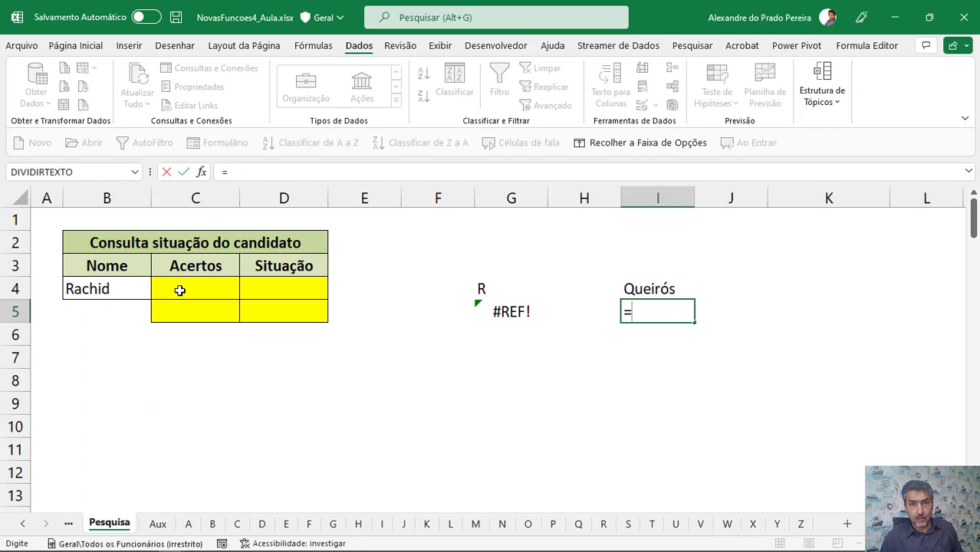
left_click(604, 524)
left_click(142, 247)
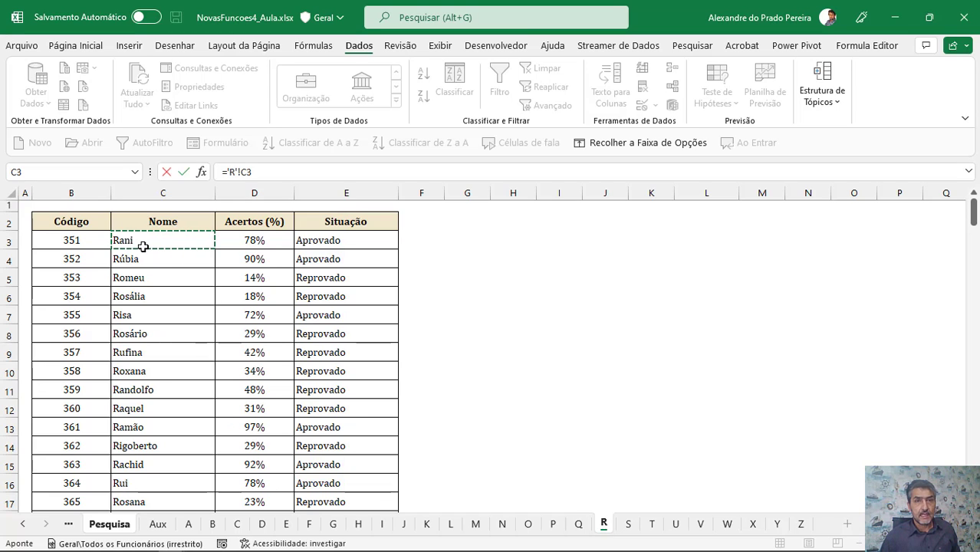
key("Return")
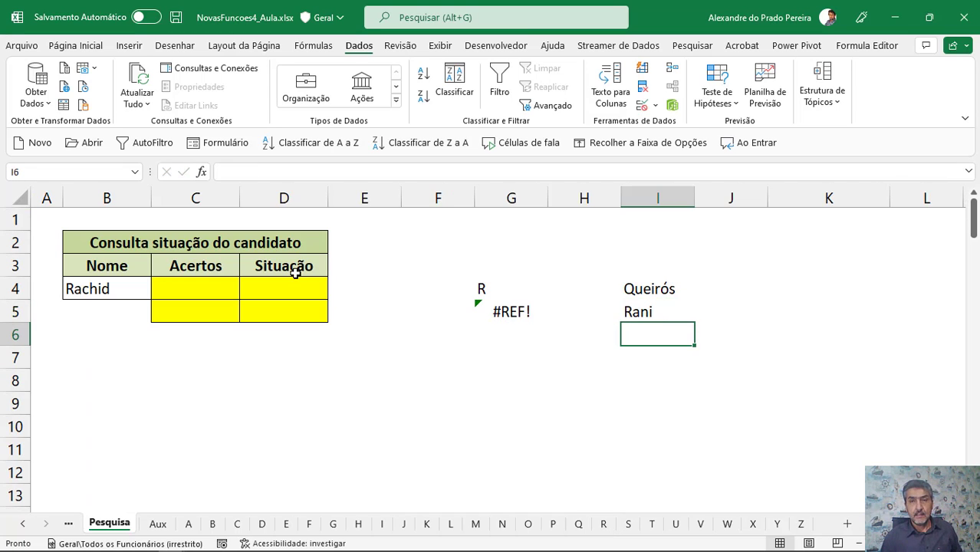
Step: Show the formulas of cells I4 and I5 as text in J4:J5 using FÓRMULATEXTO
left_click(722, 289)
type("=fó")
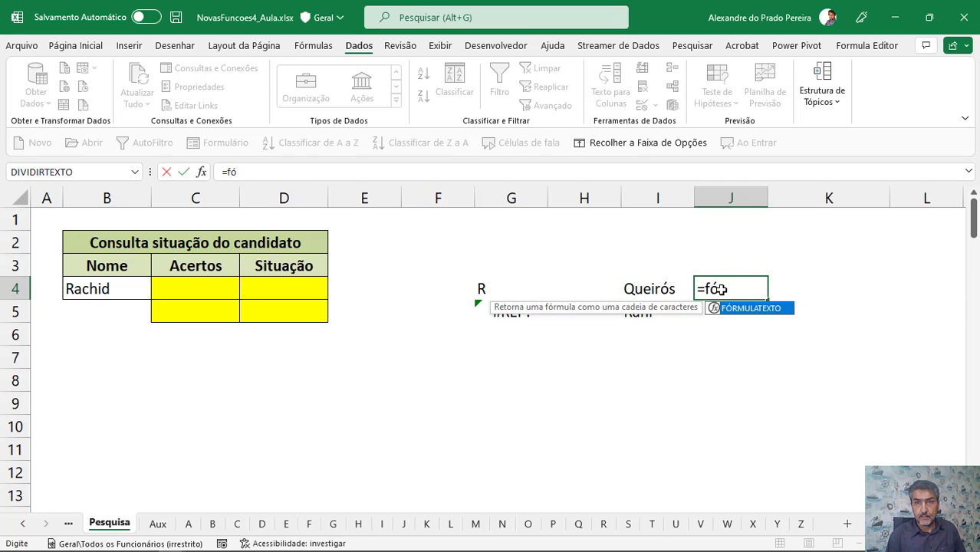
key("Tab")
key("Left")
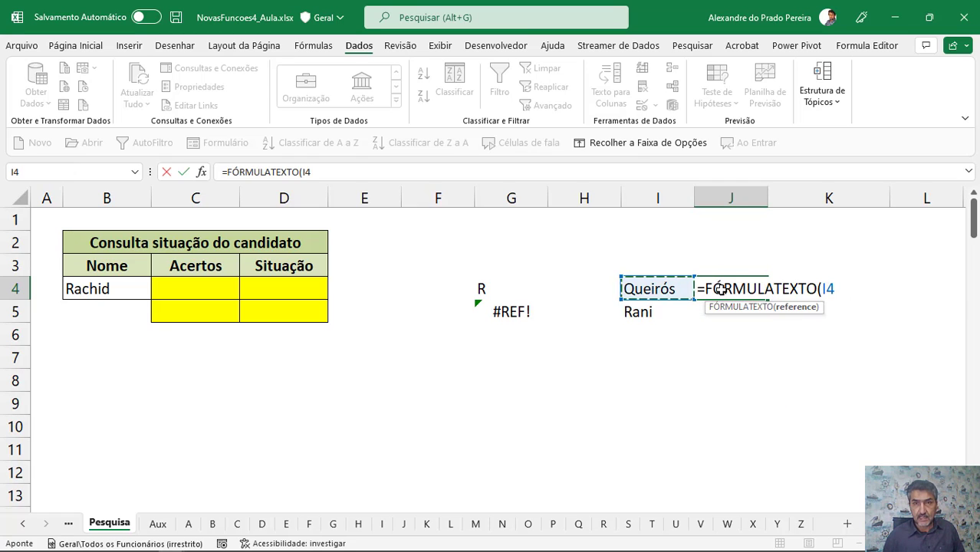
key("Return")
left_click(722, 289)
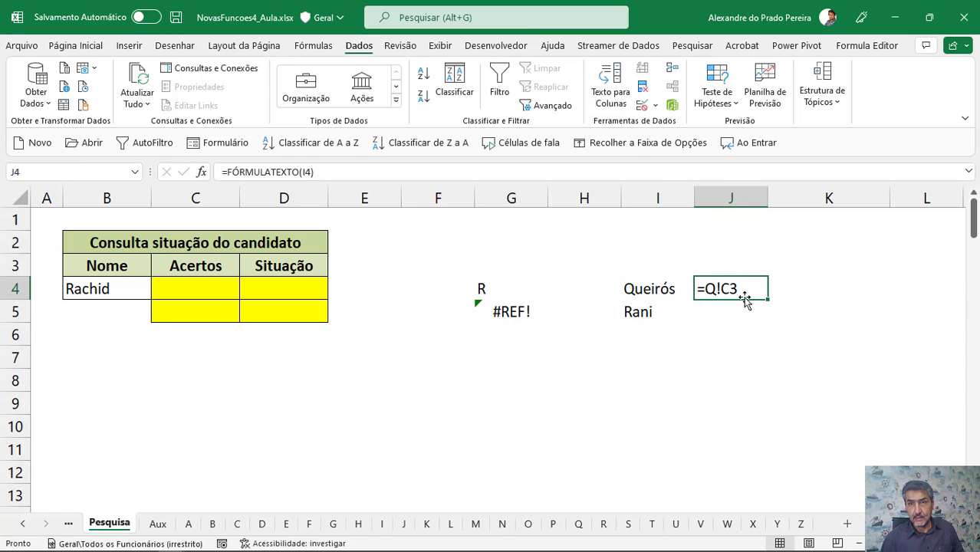
left_click_drag(769, 300, 768, 324)
left_click(744, 343)
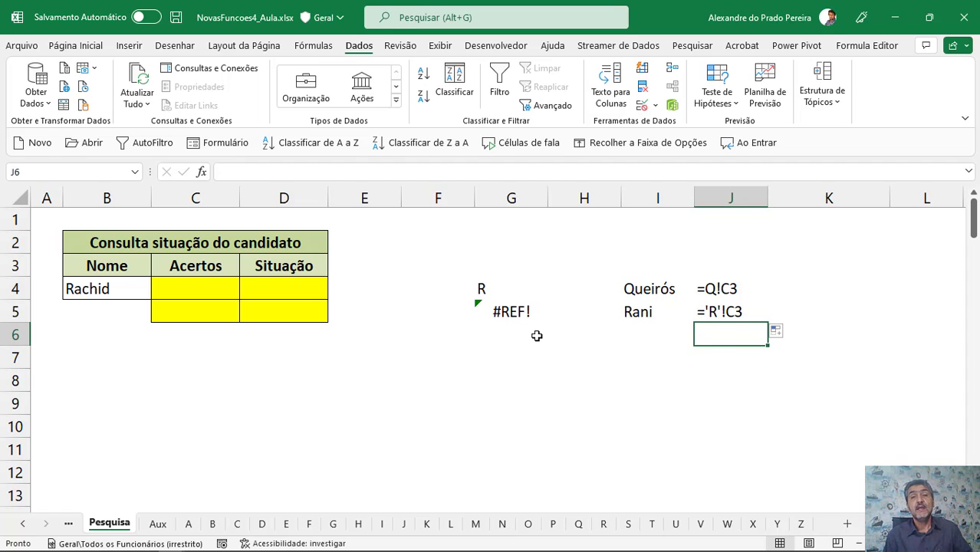
Step: Add single quotes around the sheet name in G5, making the formula =INDIRETO("'"&G4&"'!B3:E100")
left_click(488, 307)
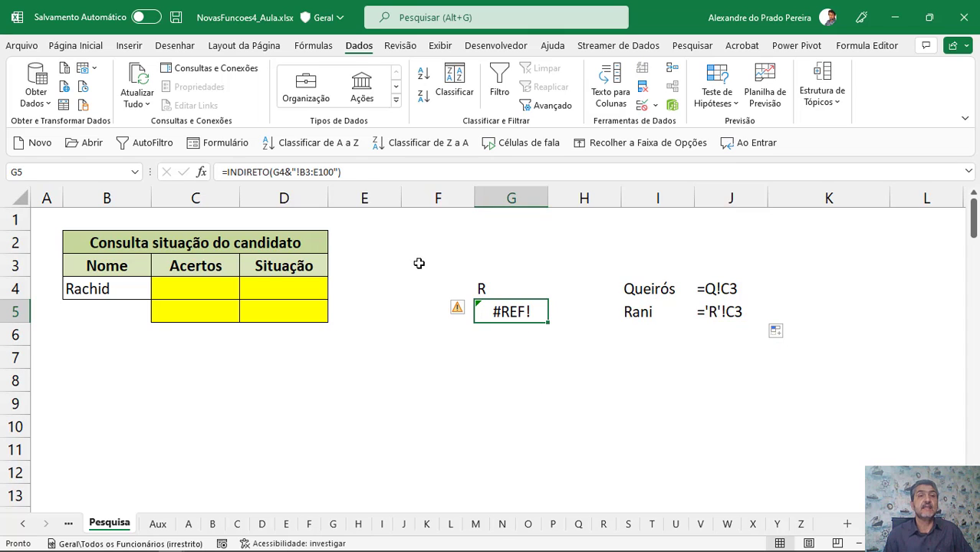
double_click(491, 309)
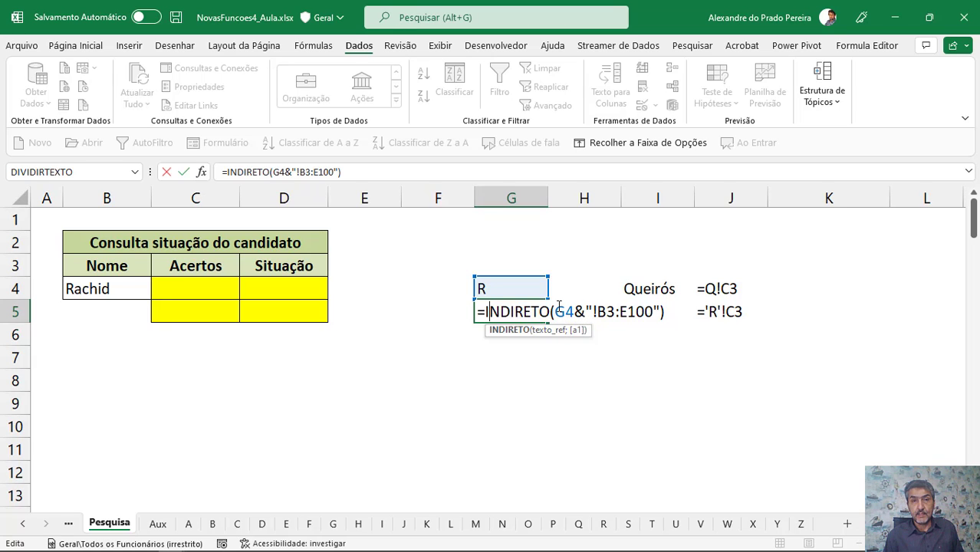
left_click(557, 312)
type("\"'")
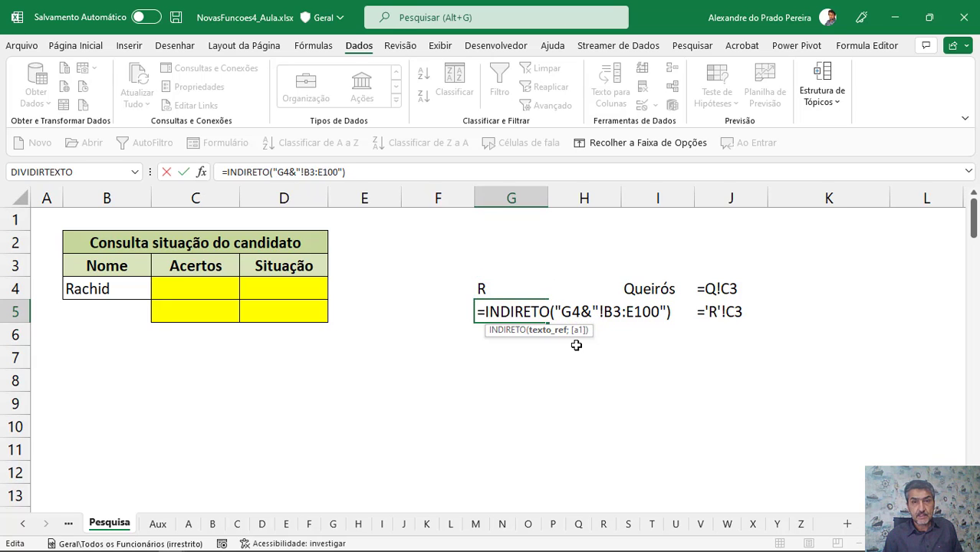
type("\"")
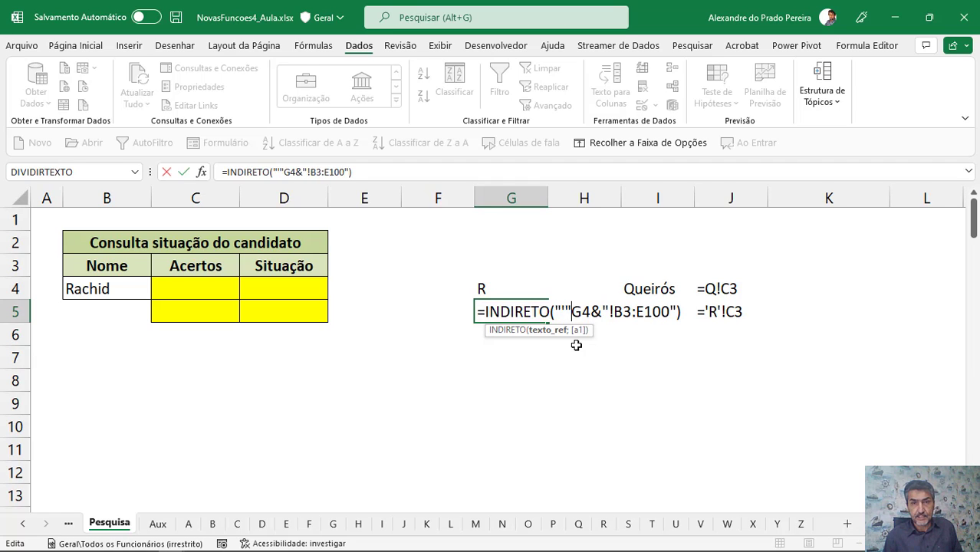
type("&")
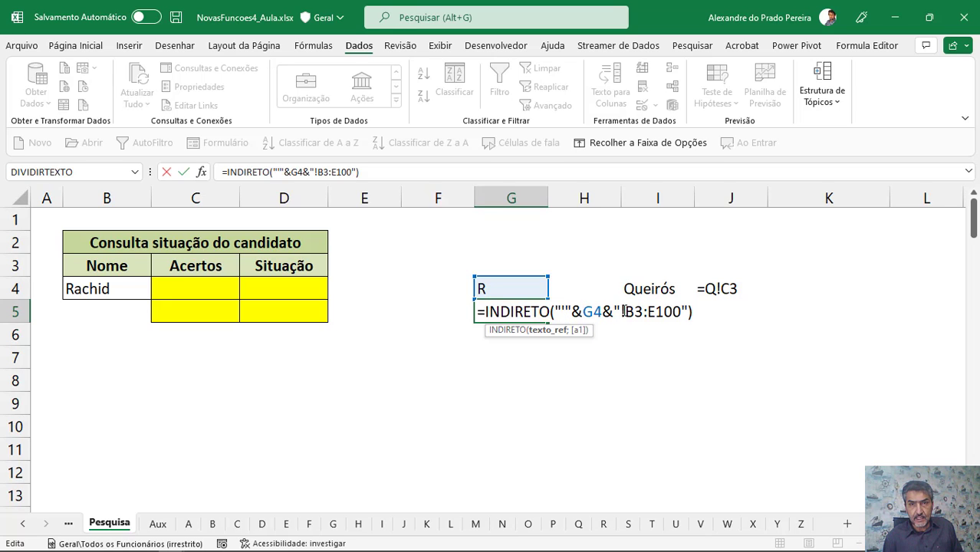
type("\"")
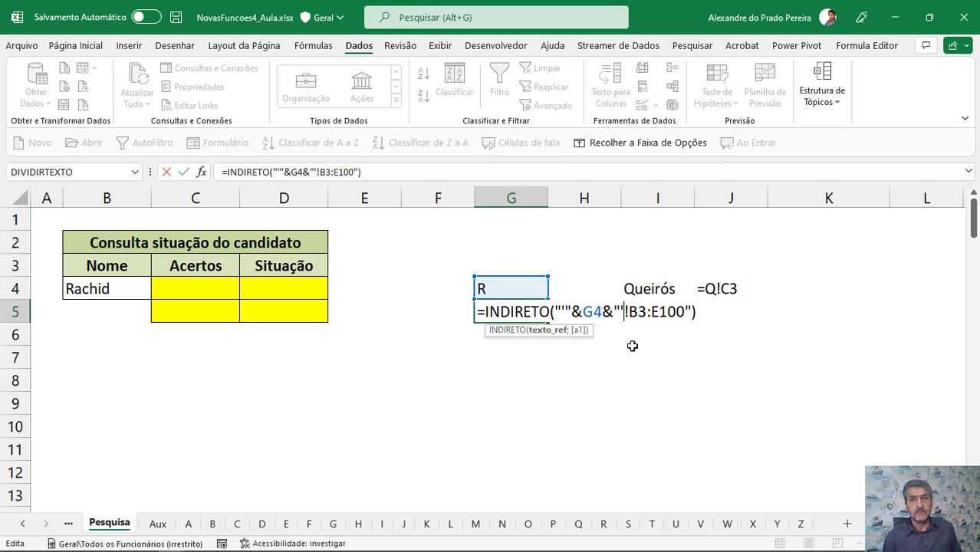
key("Return")
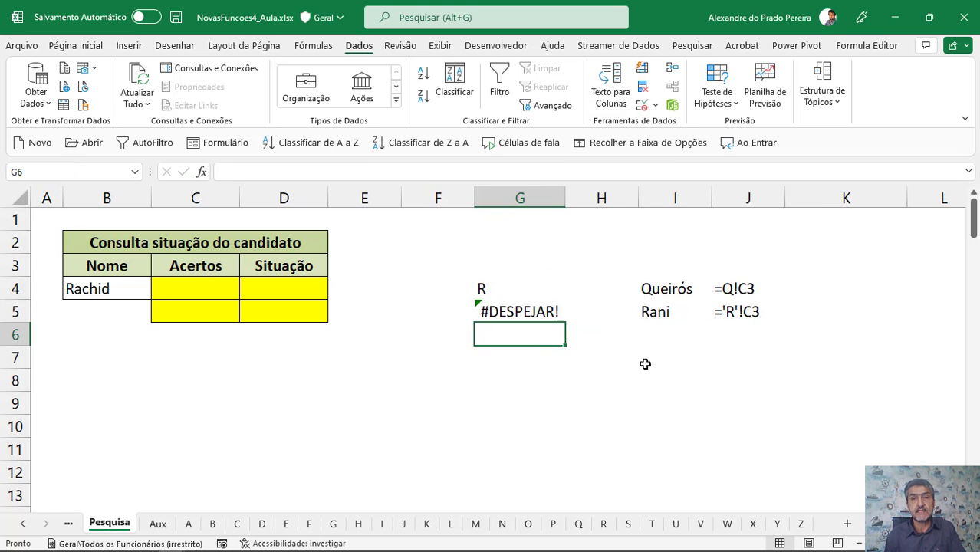
Step: Clear the test references and formula texts from cells I4:J5
left_click_drag(656, 292, 735, 315)
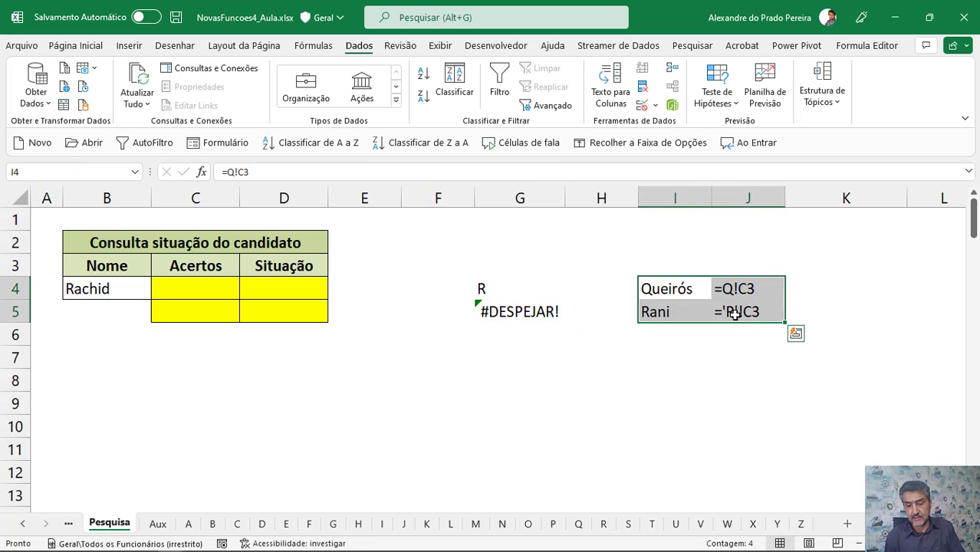
key("Delete")
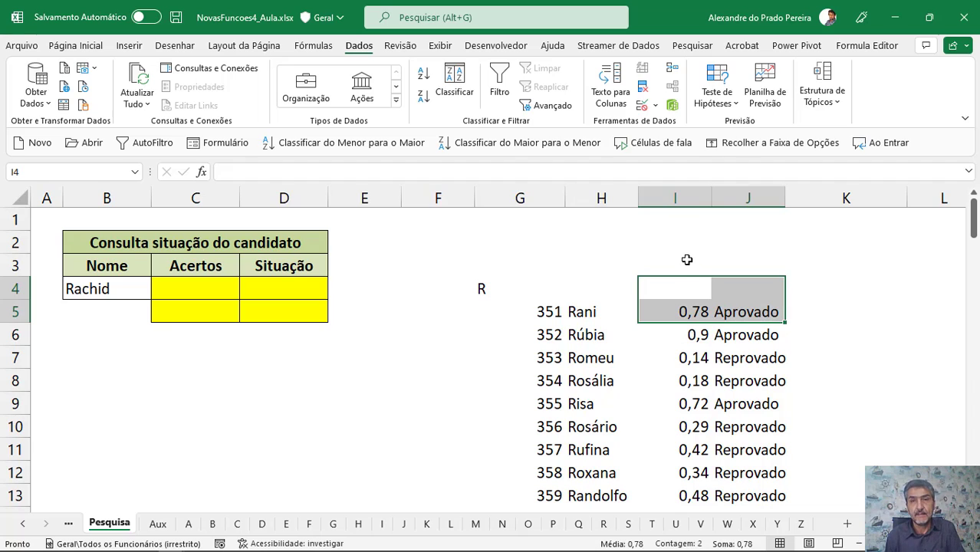
left_click(685, 259)
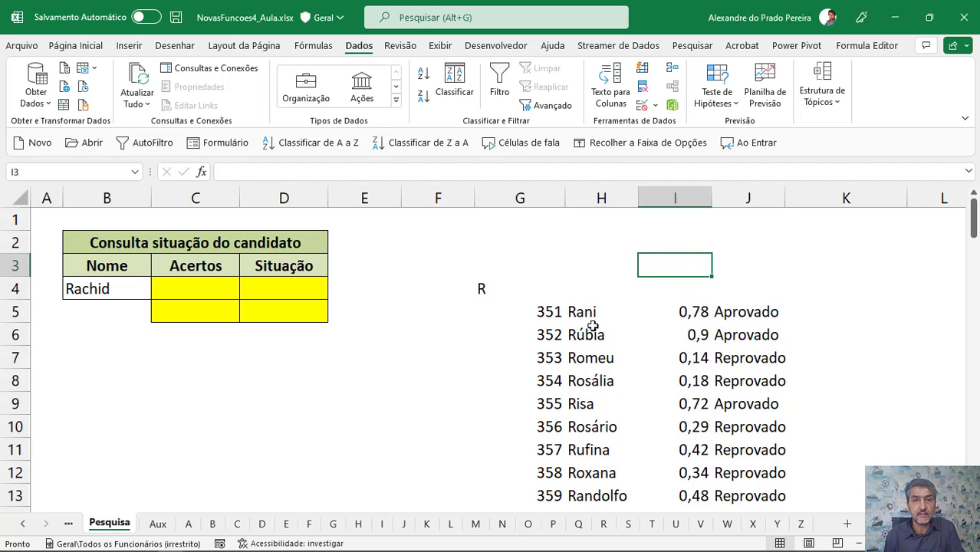
Step: Replace the candidate in cell B4 with a name starting with C and review the INDIRETO formula in G5
left_click(145, 290)
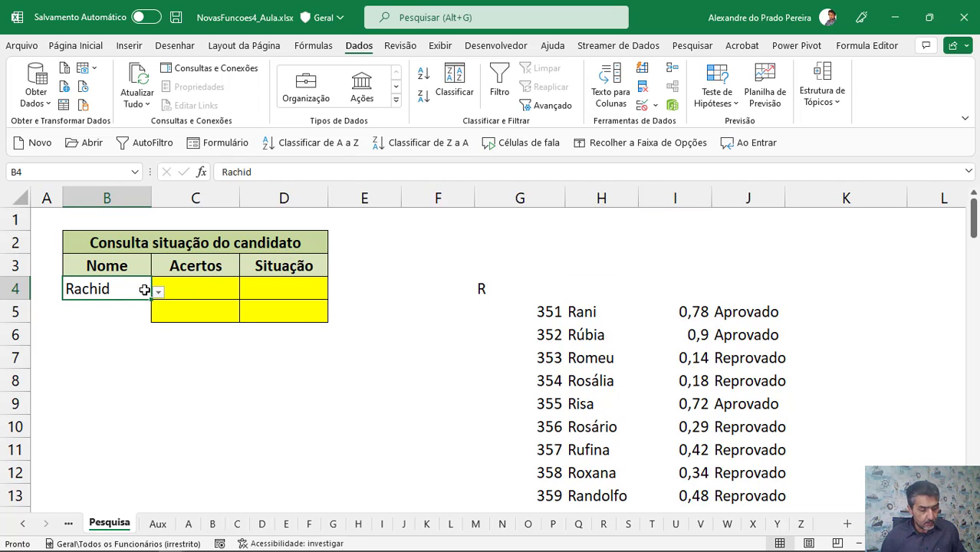
type("Calo")
key("Return")
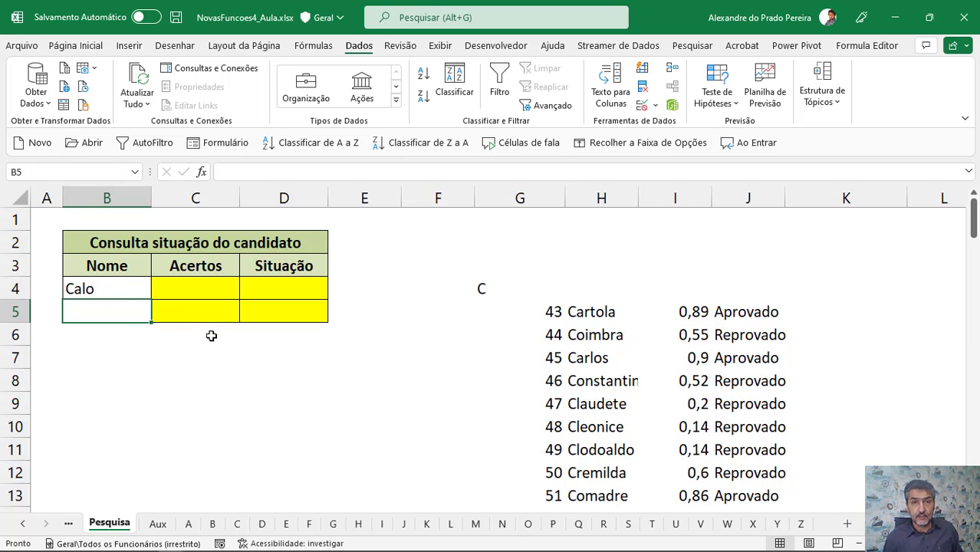
left_click(530, 320)
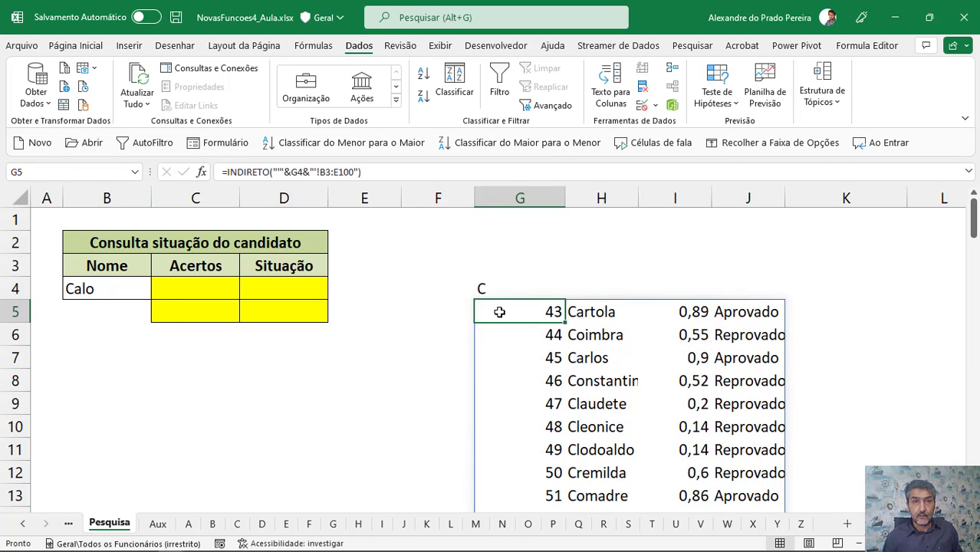
double_click(499, 312)
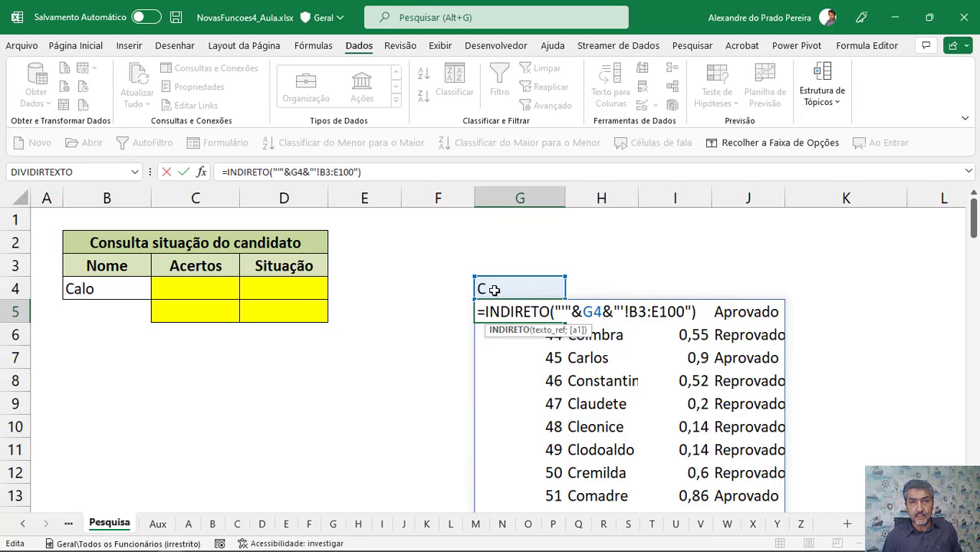
left_click(536, 345)
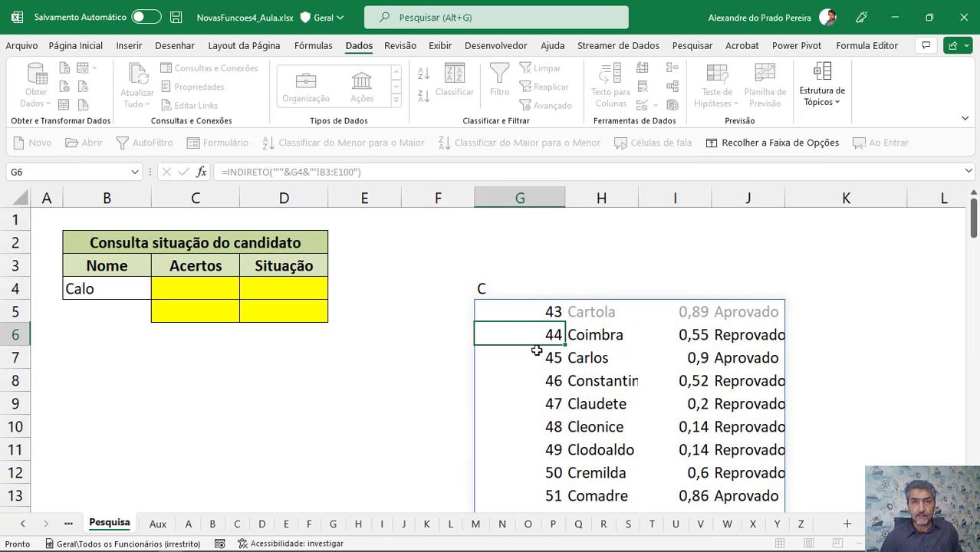
Step: Replace the G4 reference in G5's INDIRETO formula with ESQUERDA(B4;1), copied from G4, and clear cell G4
double_click(499, 293)
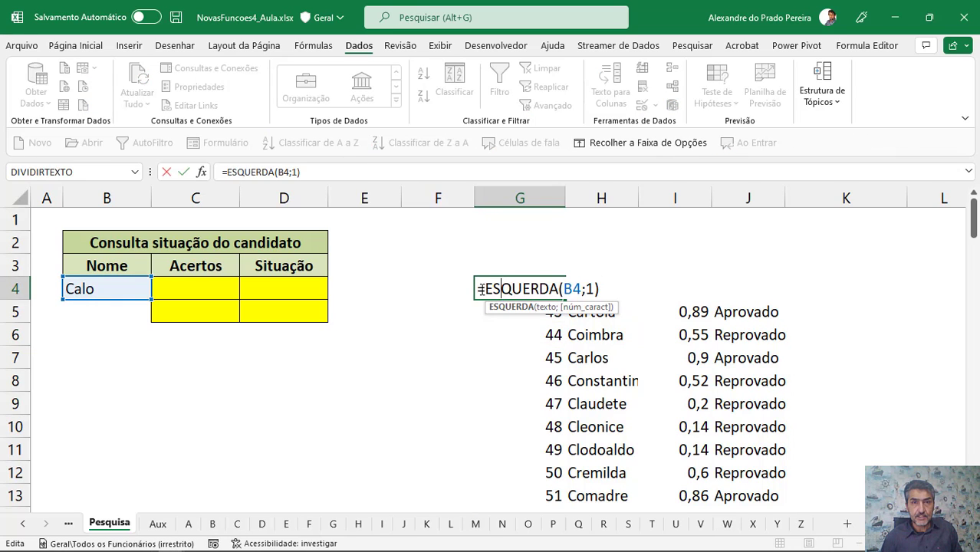
left_click_drag(488, 289, 662, 285)
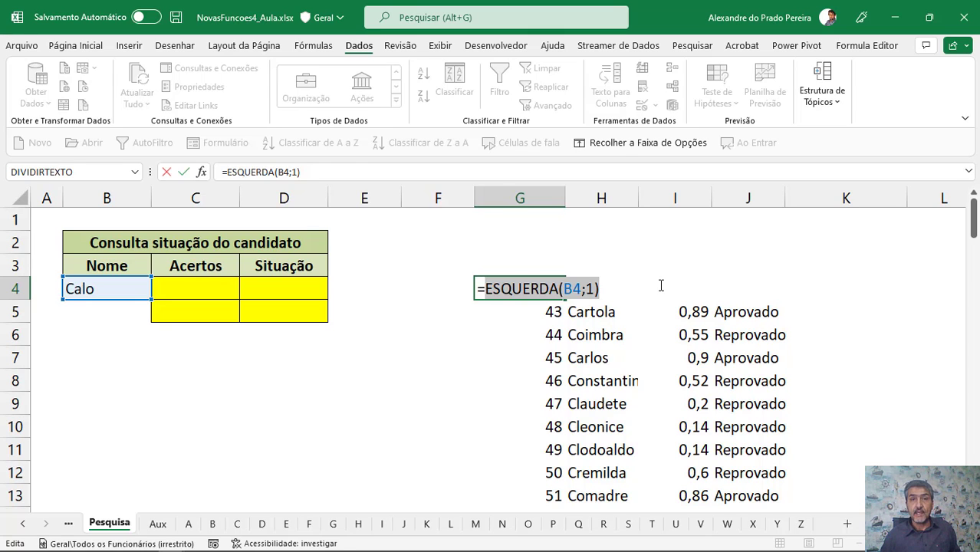
key("Return")
double_click(515, 312)
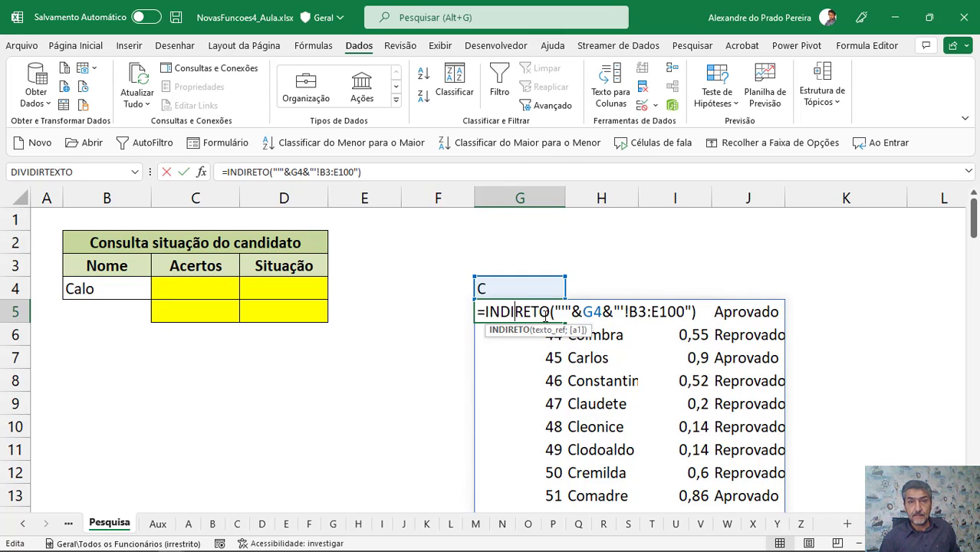
double_click(592, 311)
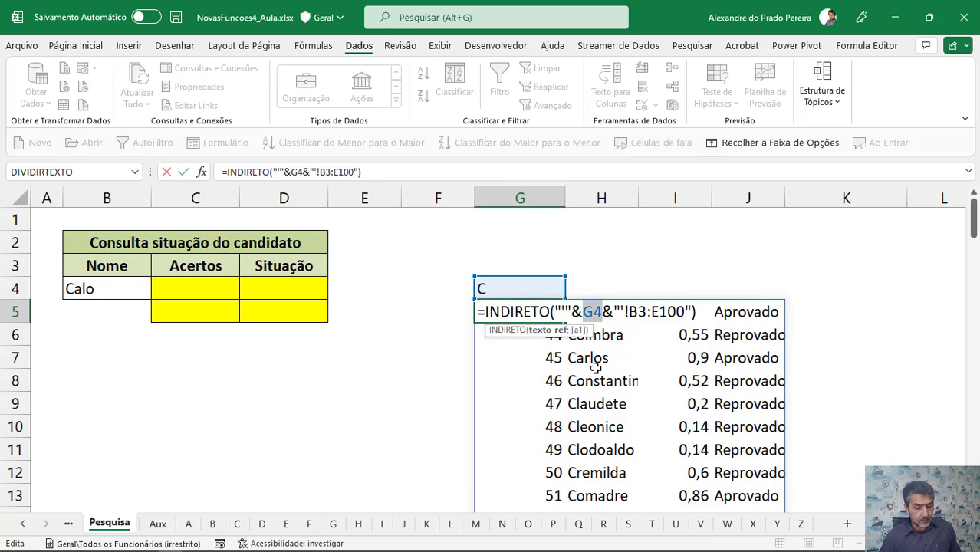
type("ESQUERDA(B4;1)")
key("Return")
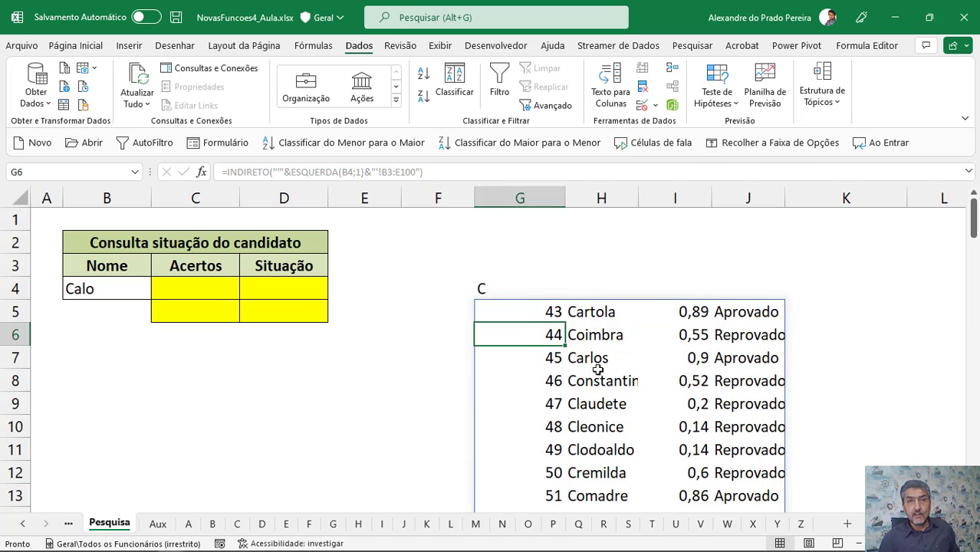
left_click(483, 289)
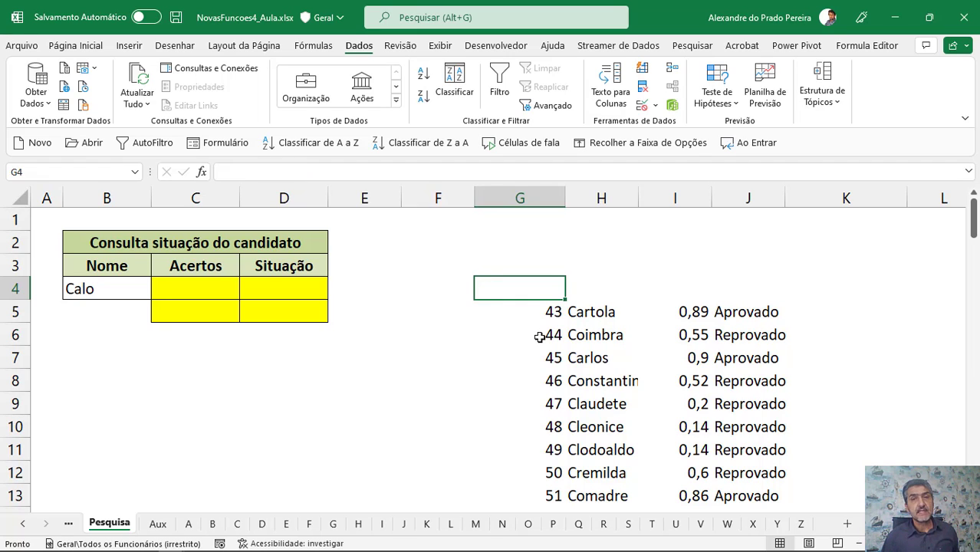
Step: Wrap the INDIRETO formula in G5 in a PROCV function, with B4 as lookup value and INDIRETO as table array
left_click(536, 307)
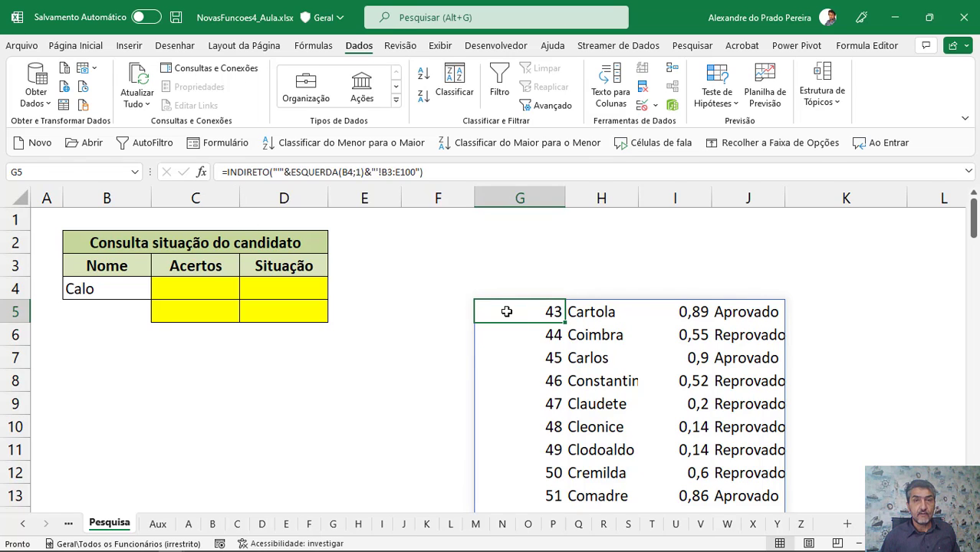
double_click(507, 311)
left_click(486, 311)
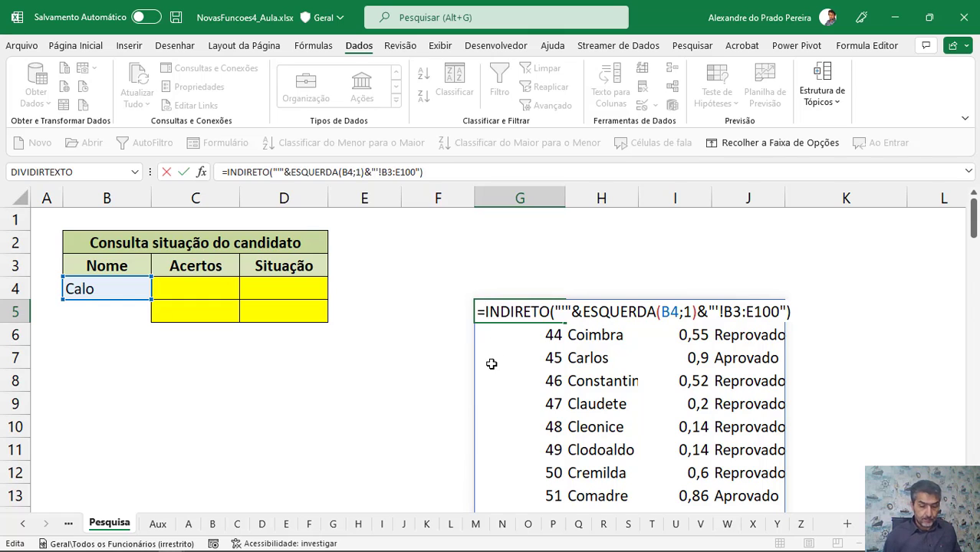
type("procv(")
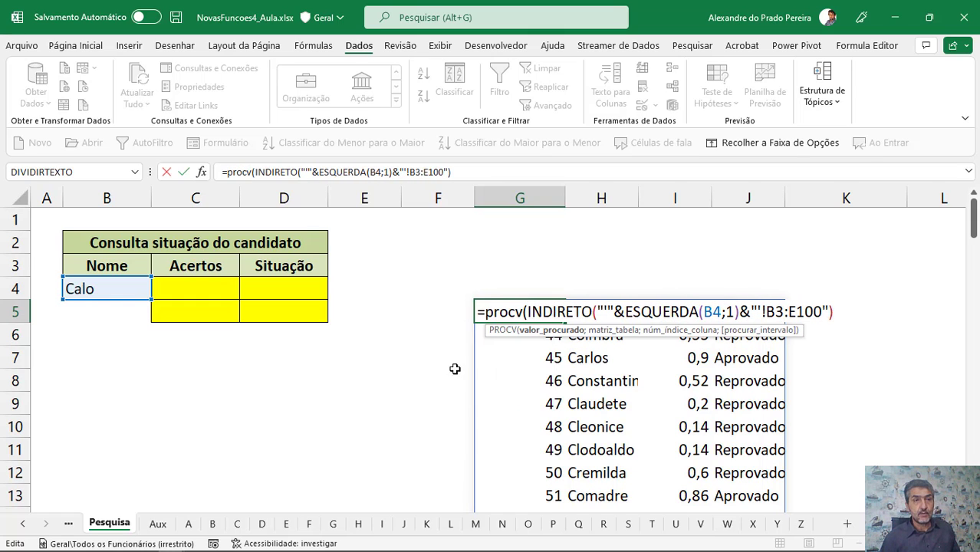
left_click(95, 289)
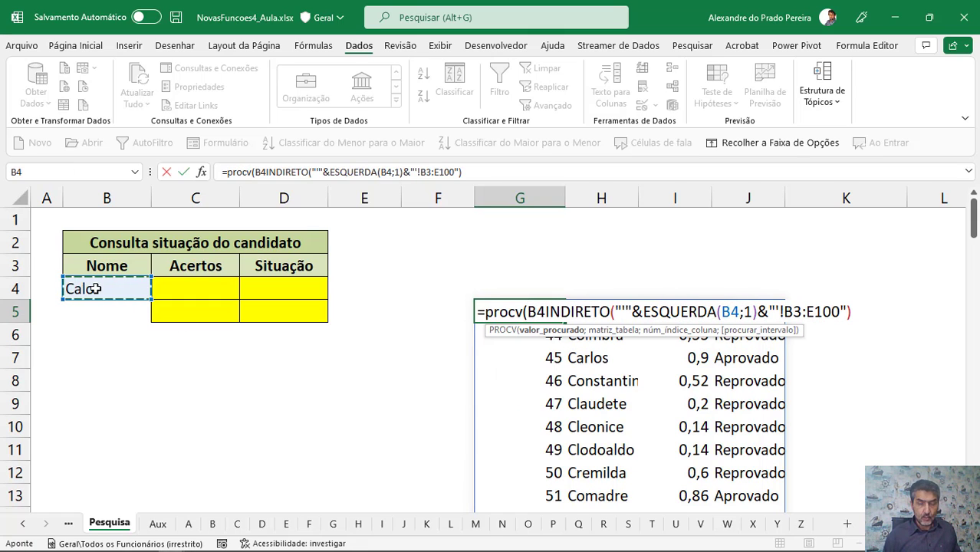
type(";")
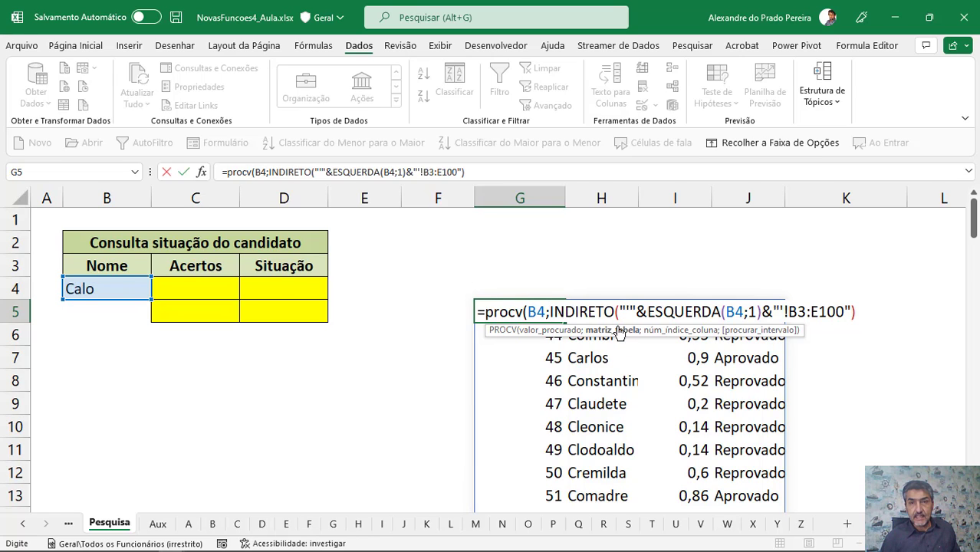
left_click(859, 316)
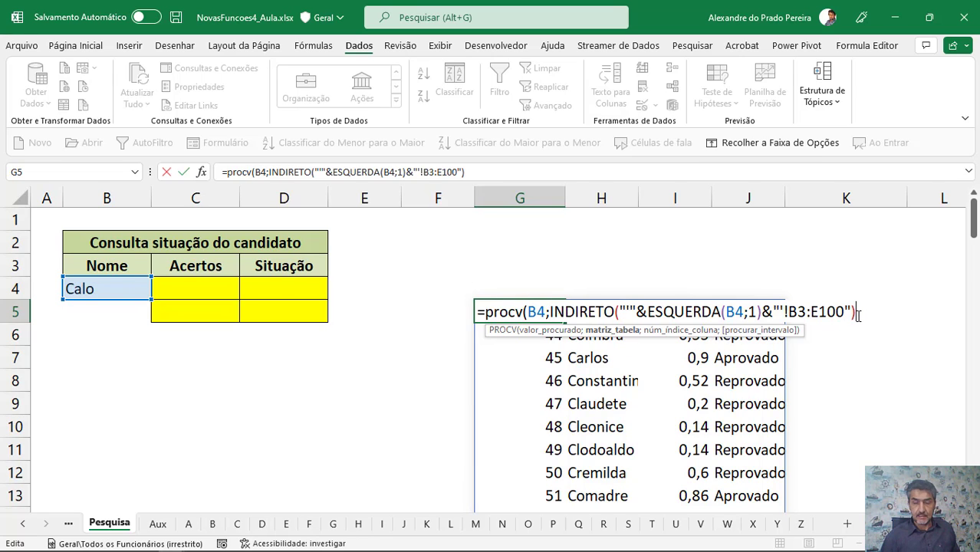
type(";")
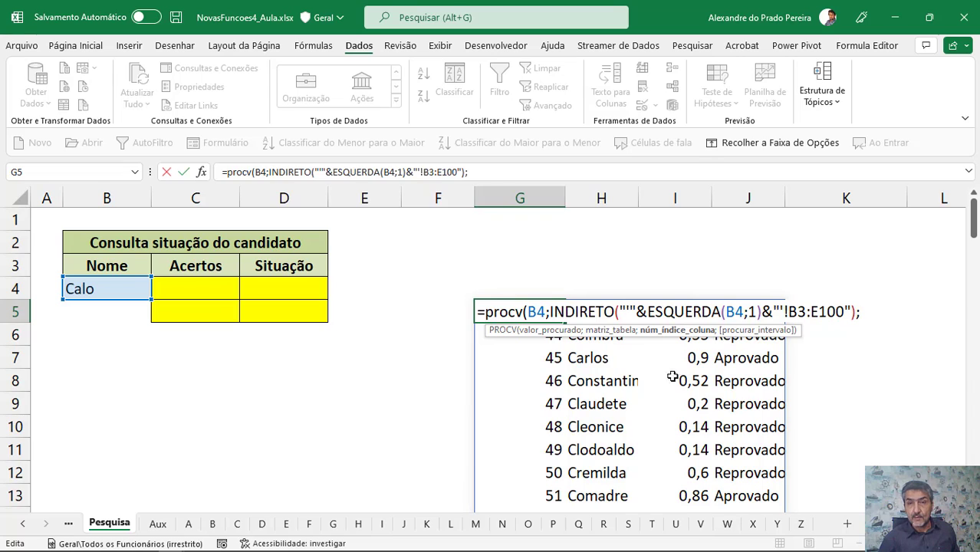
Step: Change the INDIRETO range in G5's formula to C3:E100 and complete the PROCV with column index 2 and exact match 0
left_click(795, 312)
key("BackSpace")
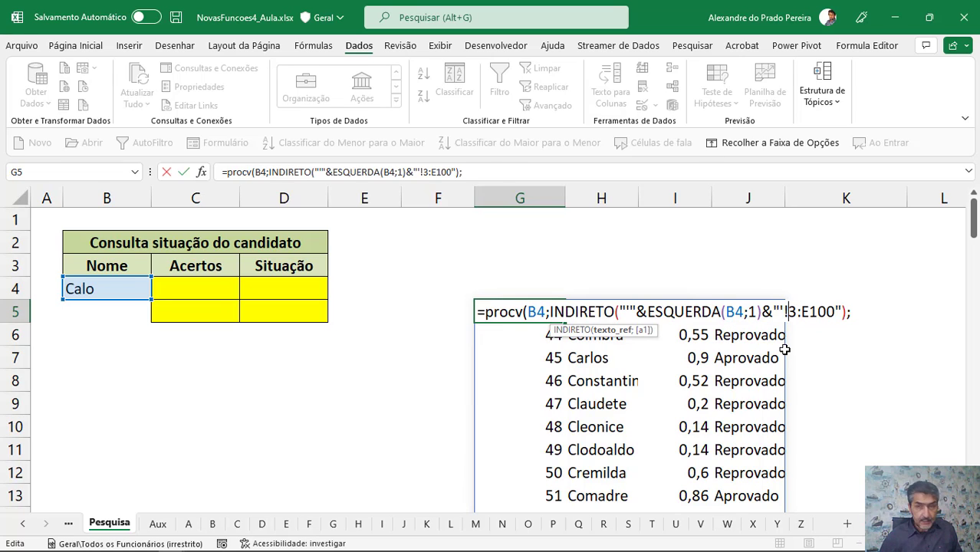
type("C")
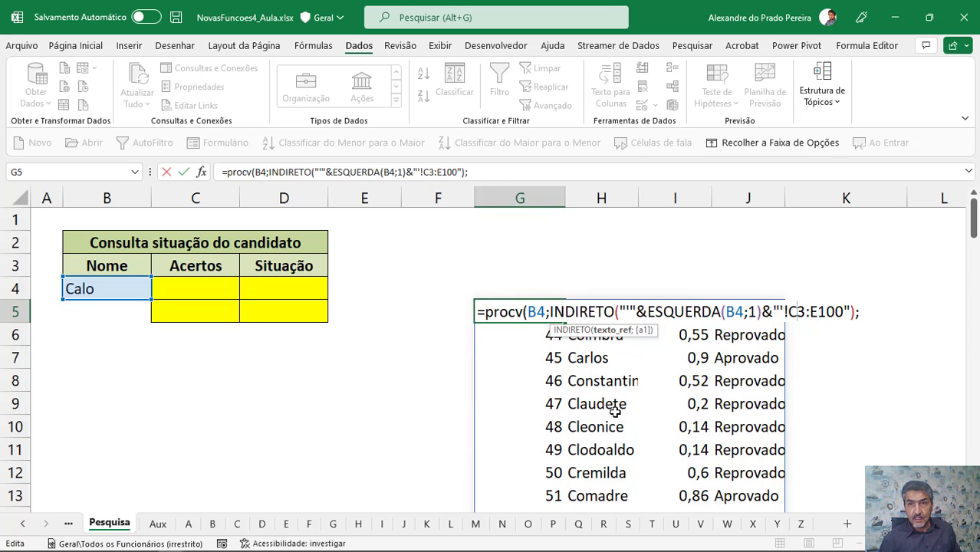
left_click(862, 315)
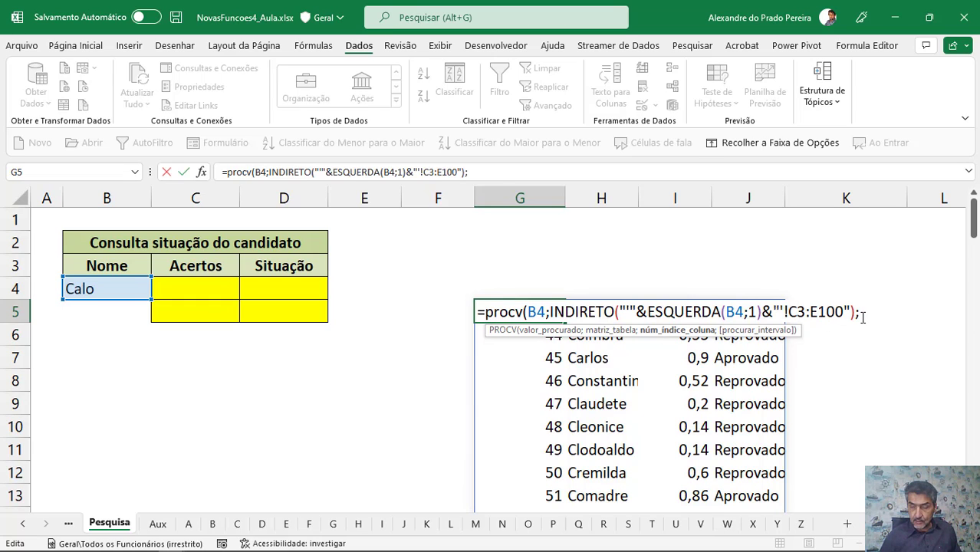
type("2;0)")
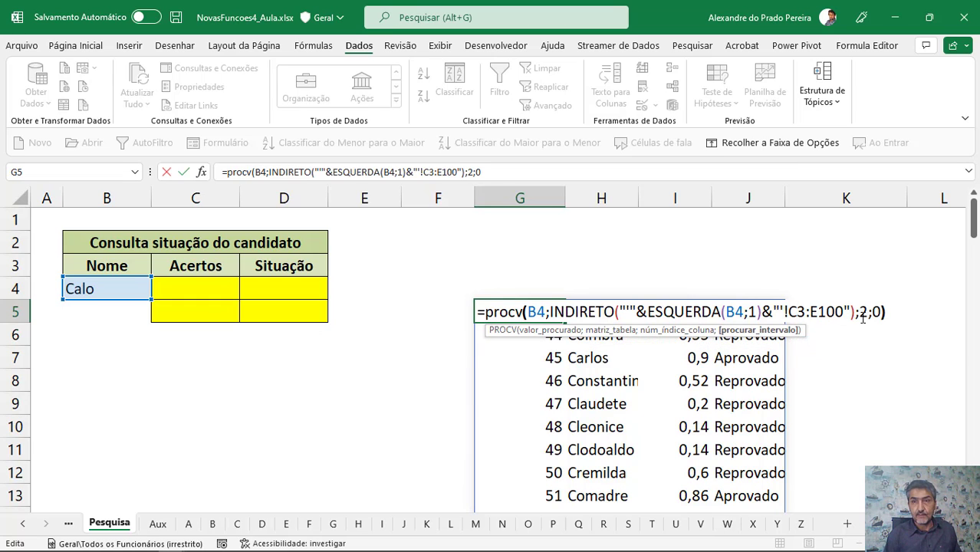
key("Return")
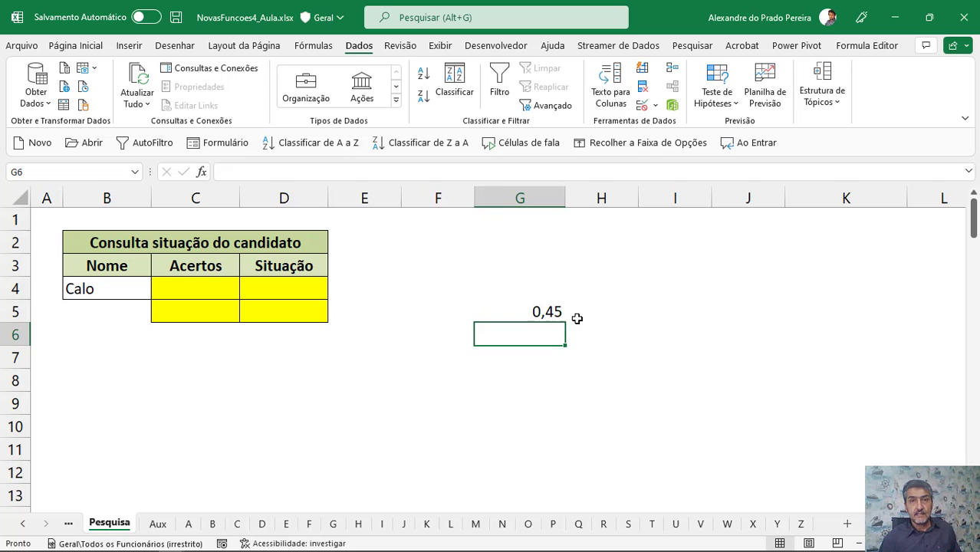
Step: Copy the PROCV formula text from G5 into the Acertos cell C4
left_click(540, 311)
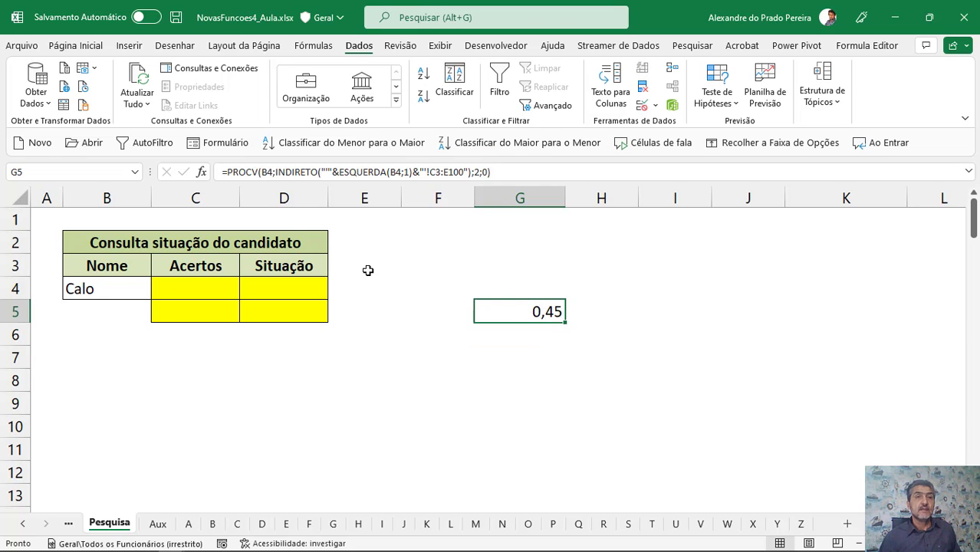
double_click(511, 317)
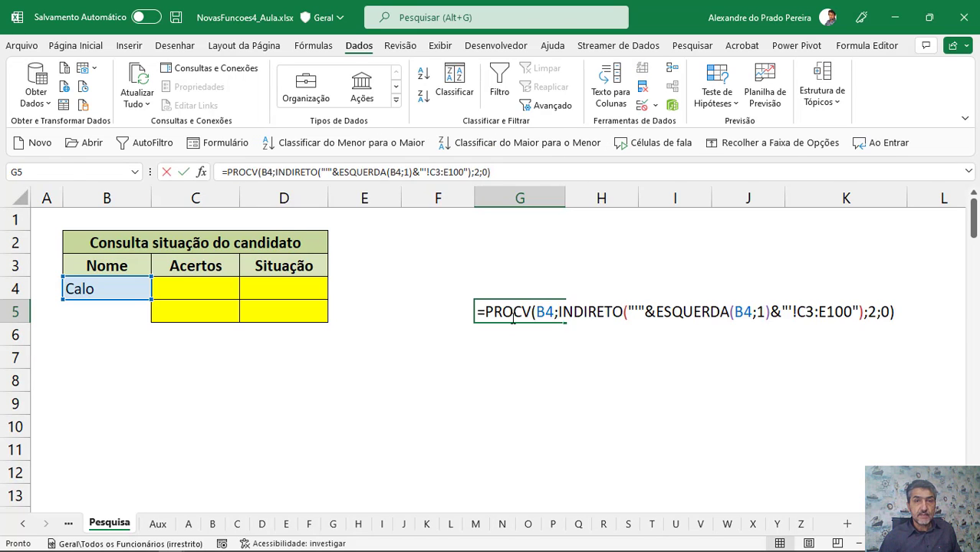
left_click_drag(485, 314, 914, 313)
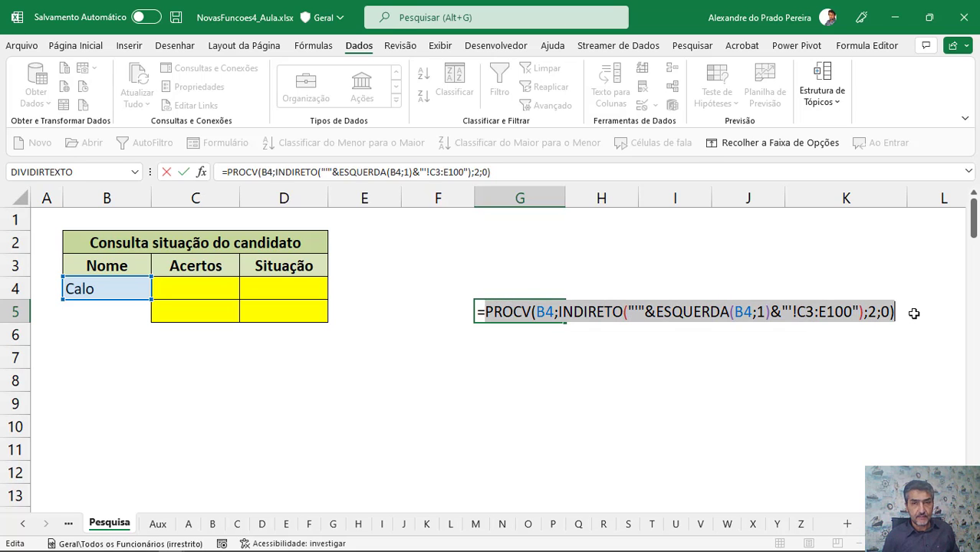
key("Return")
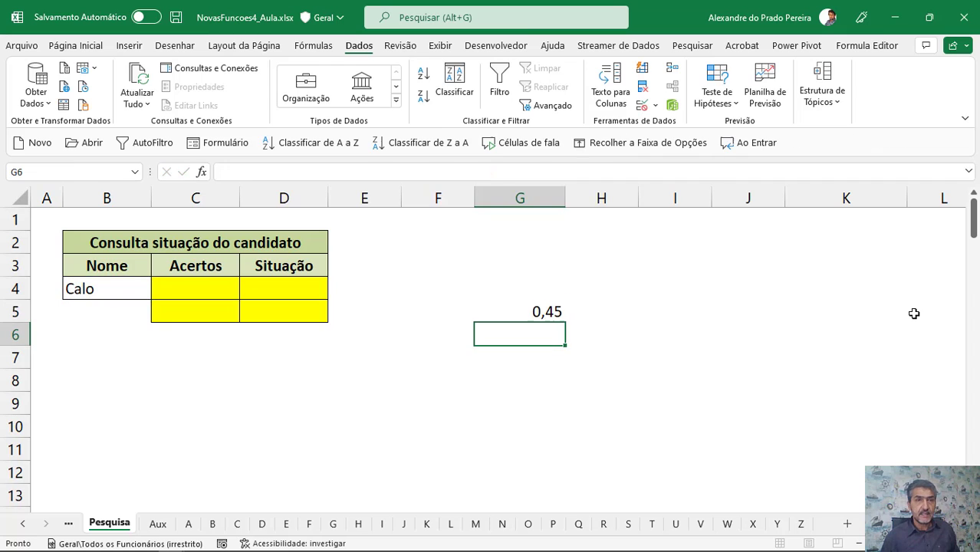
double_click(178, 288)
type("=PROCV(B4;INDIRETO(\"'\"&ESQUERDA(B4;1)&\"'!C3:E100\");2;0)")
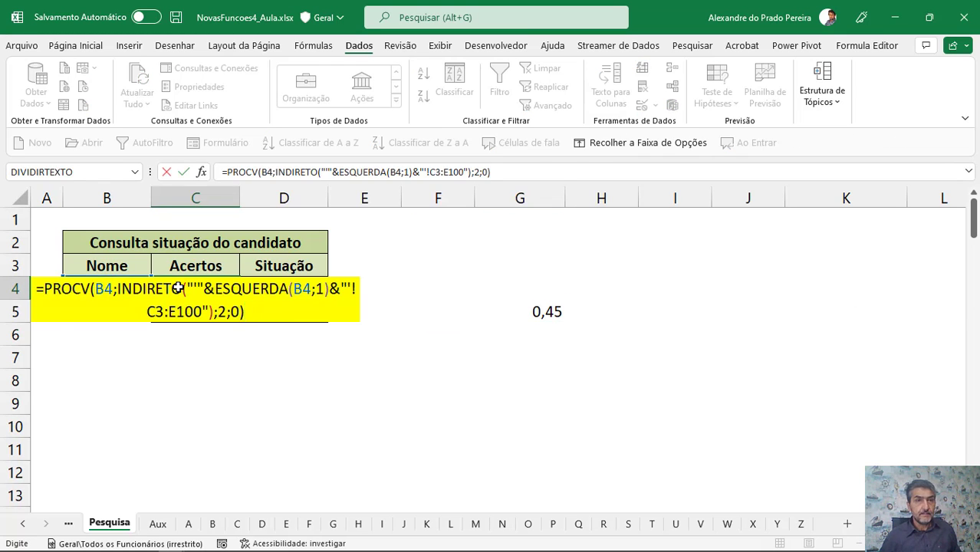
key("Return")
Step: Copy the PROCV formula from C4 into the Situação cell D4, setting its column index to 3
left_click(176, 287)
double_click(176, 287)
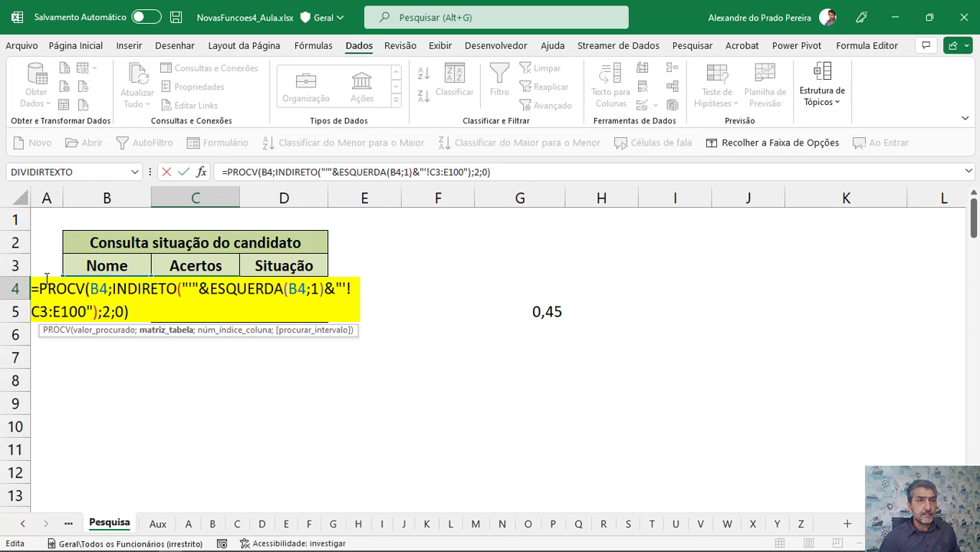
left_click_drag(39, 289, 154, 311)
key("ctrl+c")
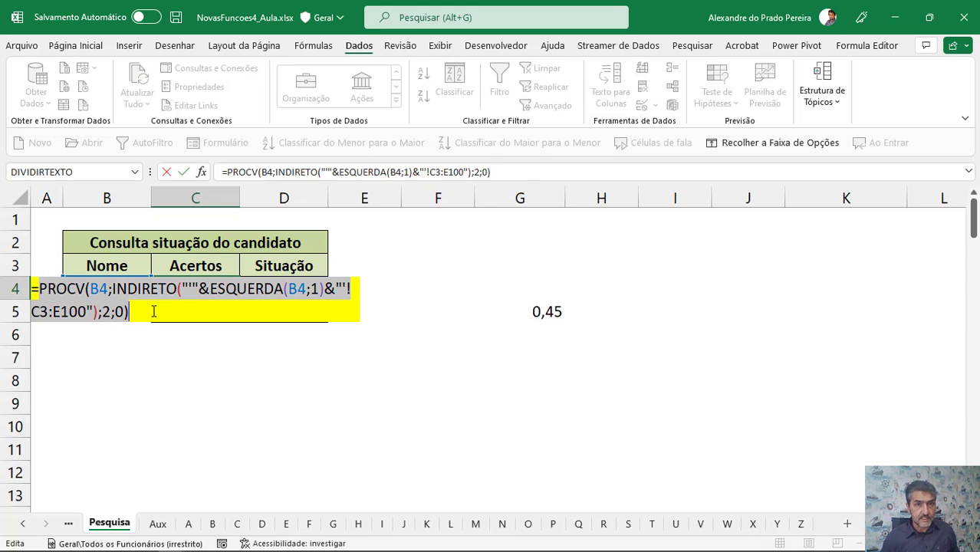
key("Return")
left_click(281, 287)
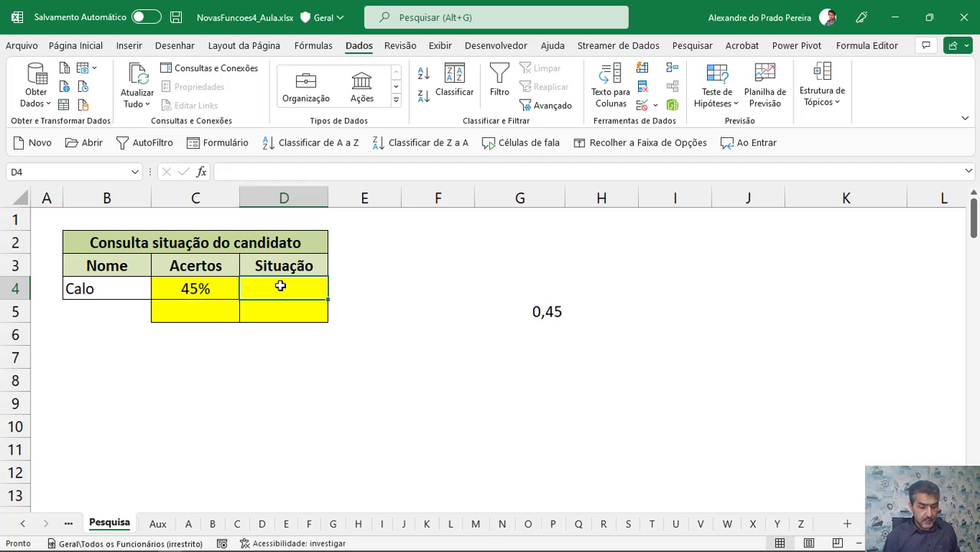
type("=")
key("ctrl+v")
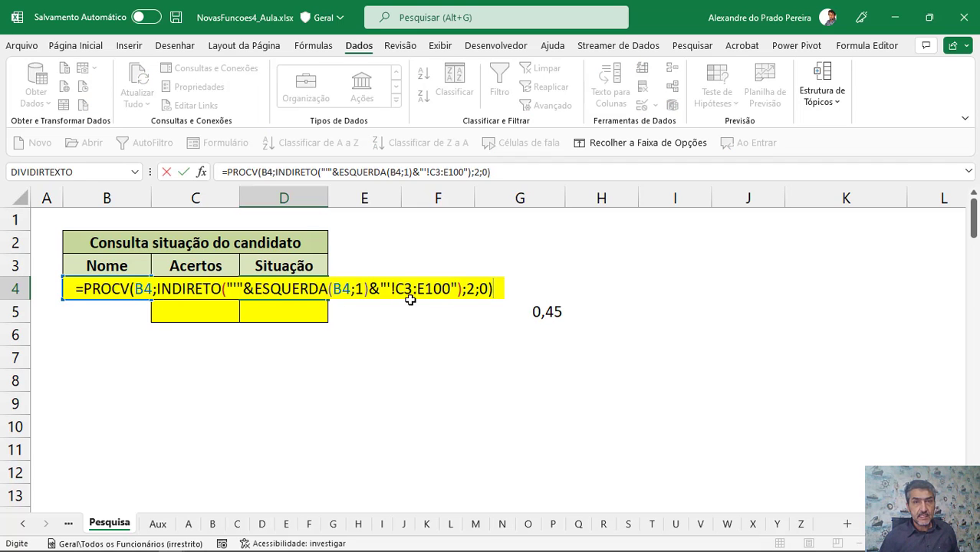
double_click(471, 289)
type("3")
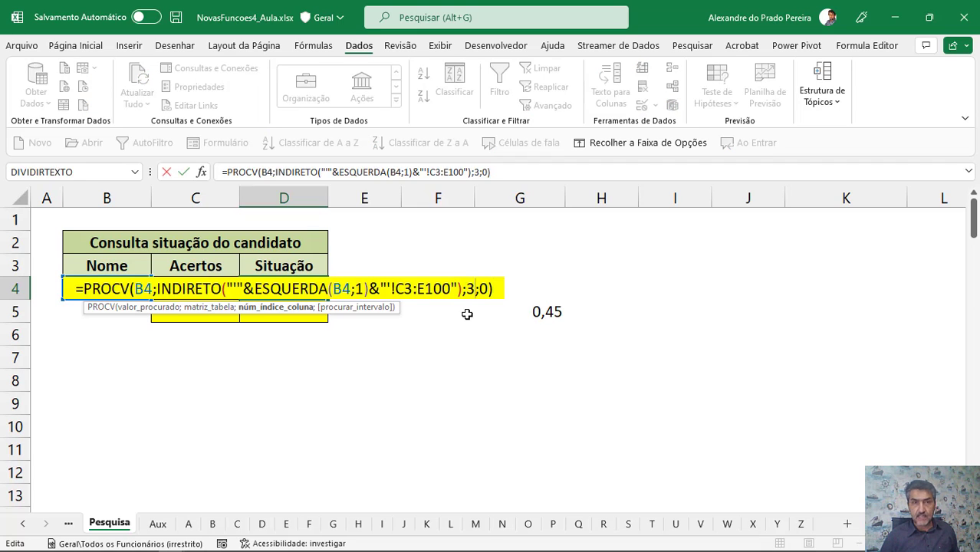
key("Return")
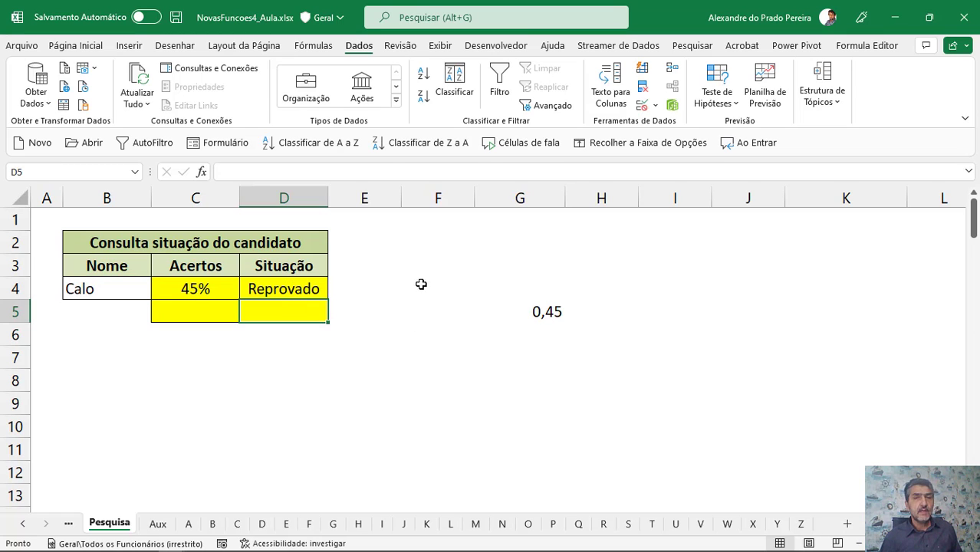
Step: Clear the test PROCV formula from cell G5
left_click(550, 307)
key("Delete")
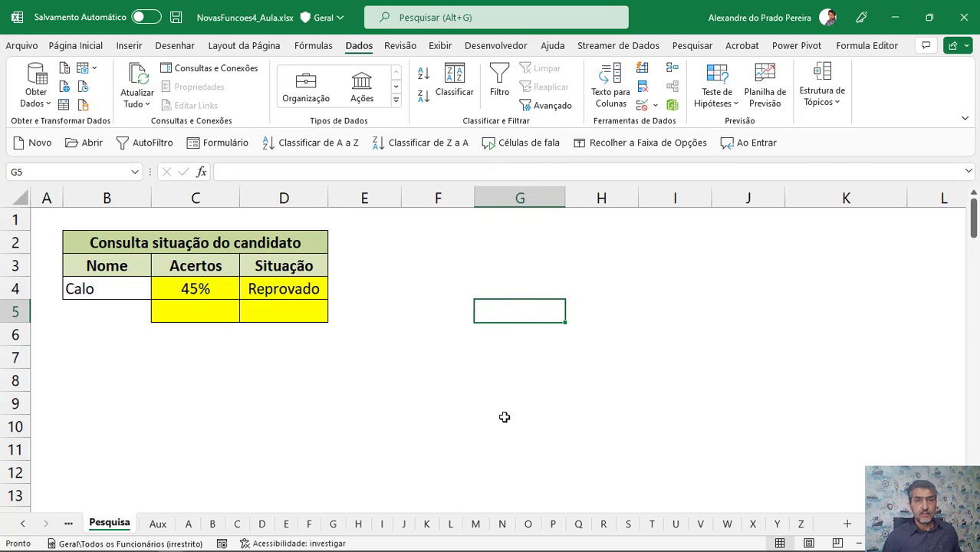
left_click(526, 355)
Step: Show the Acertos formula as text in cell C6 with FÓRMULATEXTO referencing C4
left_click(200, 342)
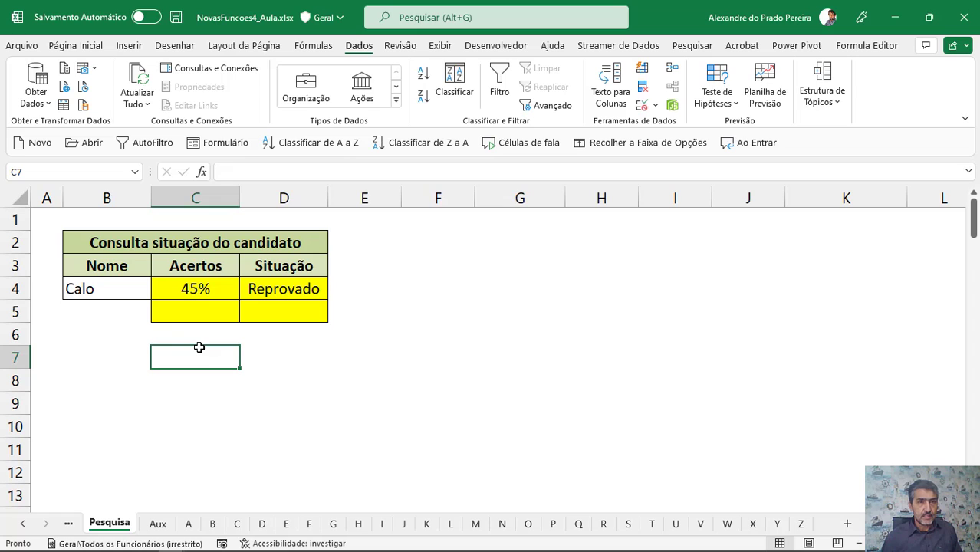
type("=fórmula")
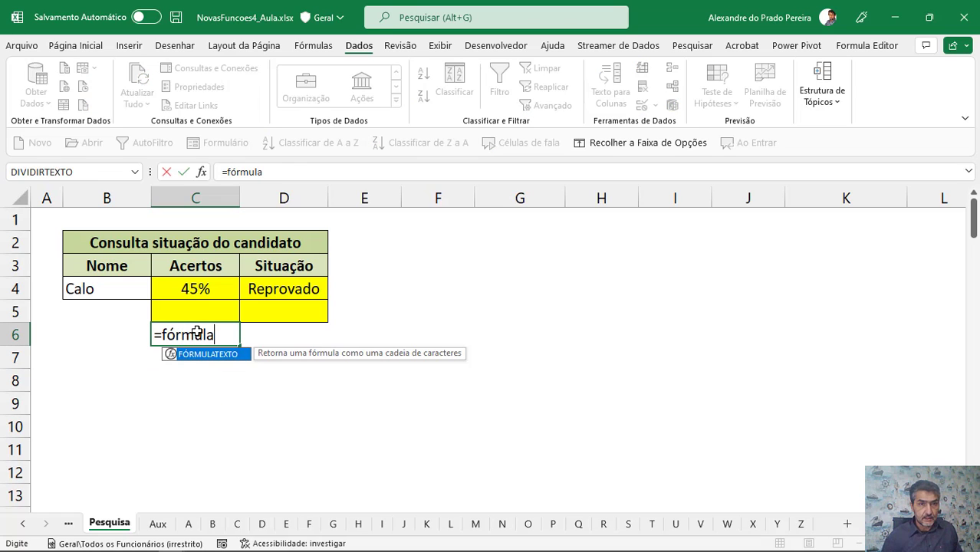
key("Tab")
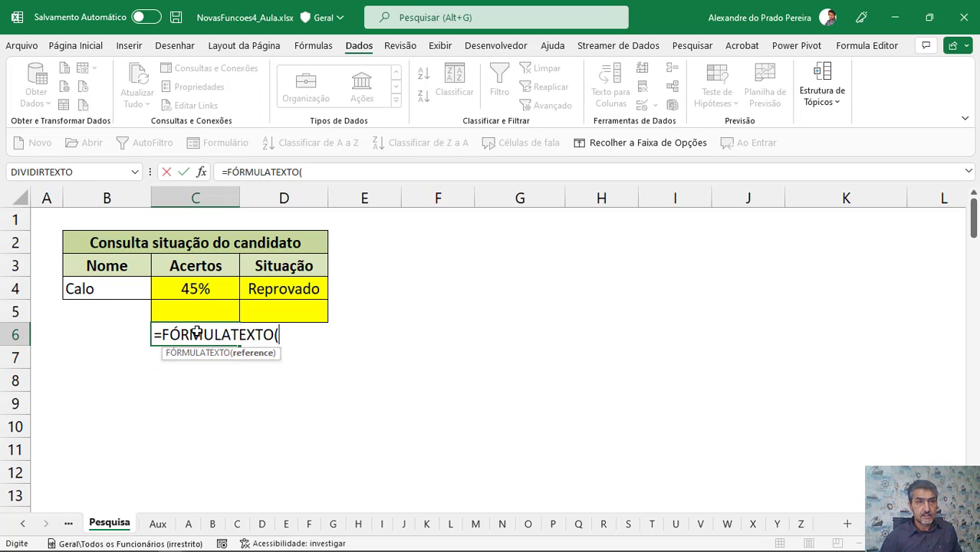
left_click(169, 288)
key("Return")
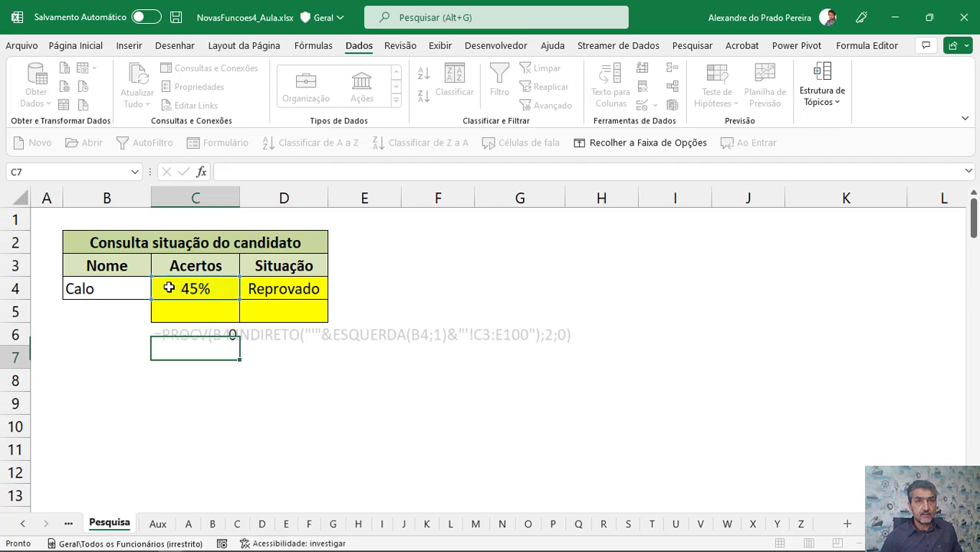
Step: Show the Situação formula as text in cell D7 with FÓRMULATEXTO referencing D4
left_click(266, 358)
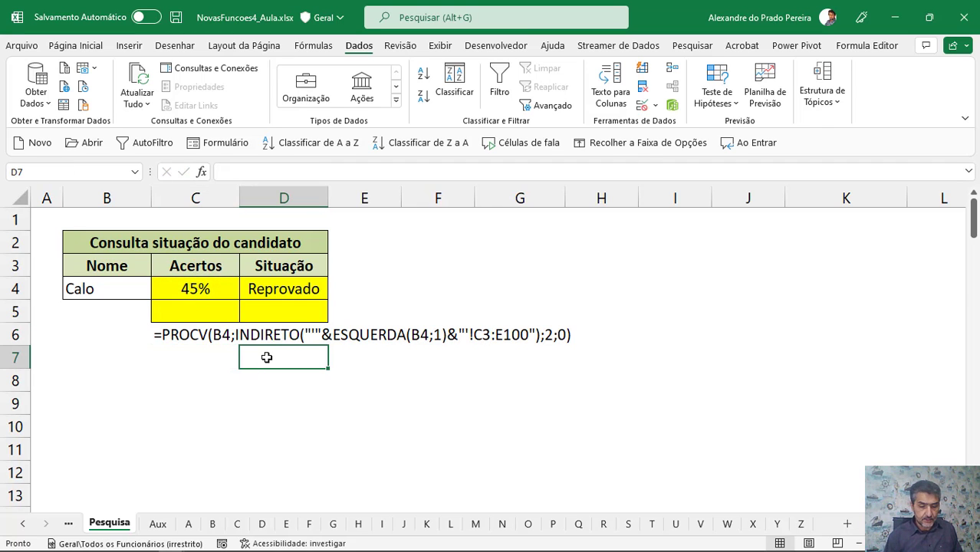
type("=fó")
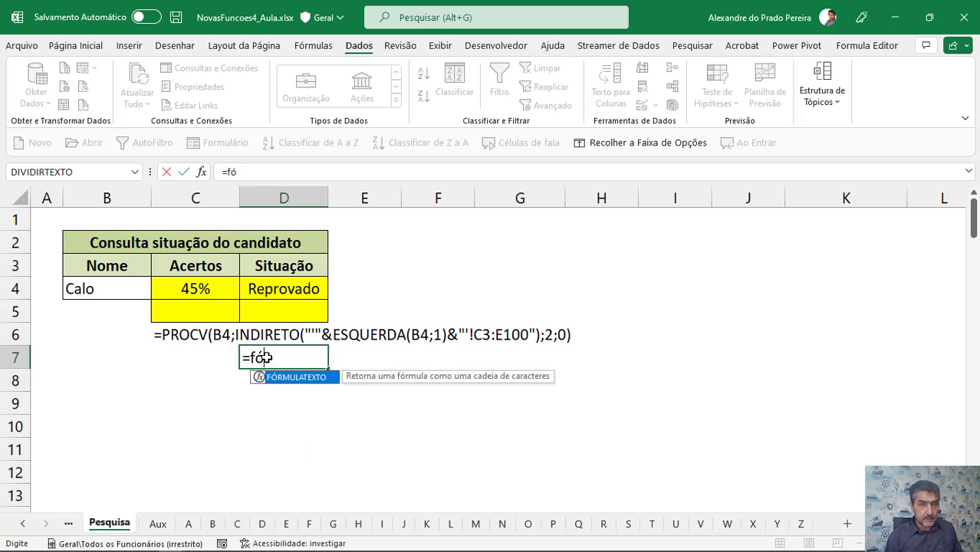
key("Tab")
left_click(271, 288)
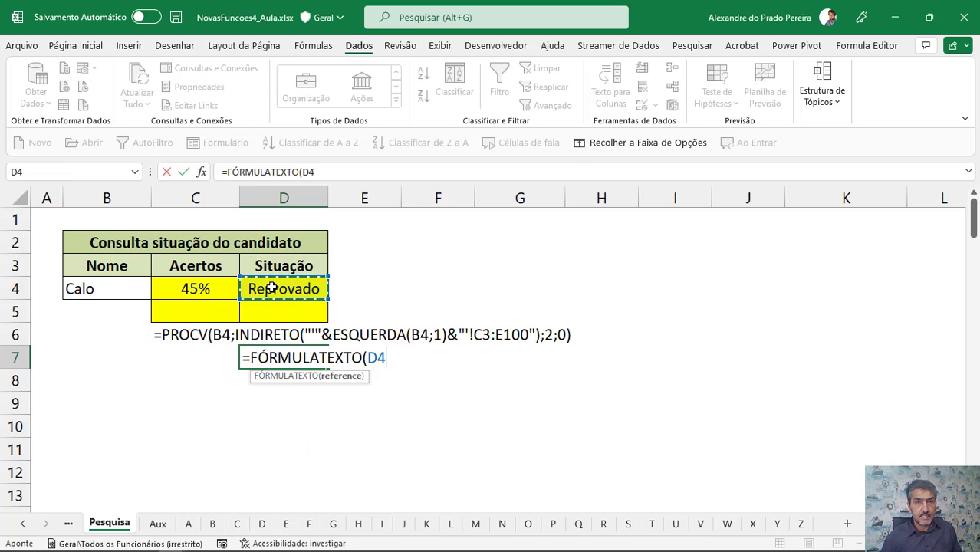
key("Return")
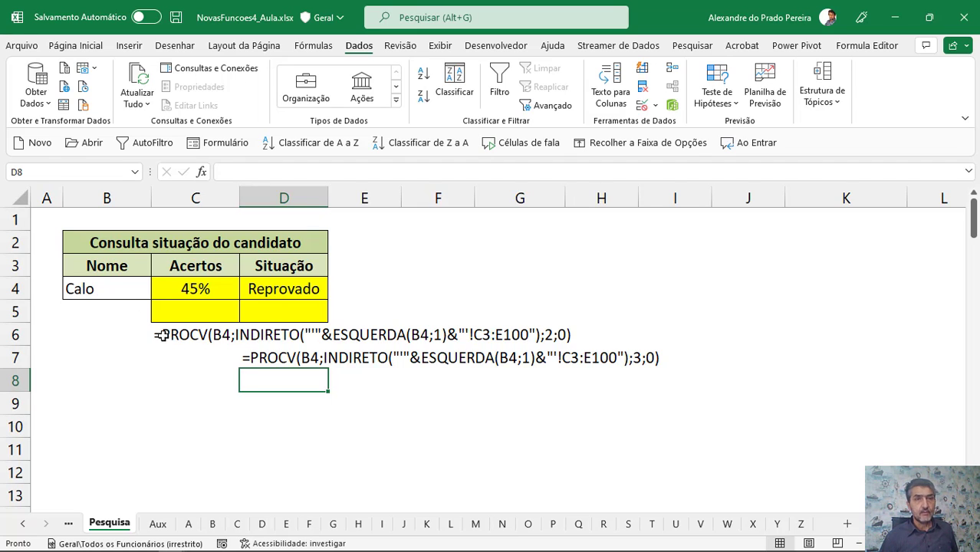
left_click(236, 335)
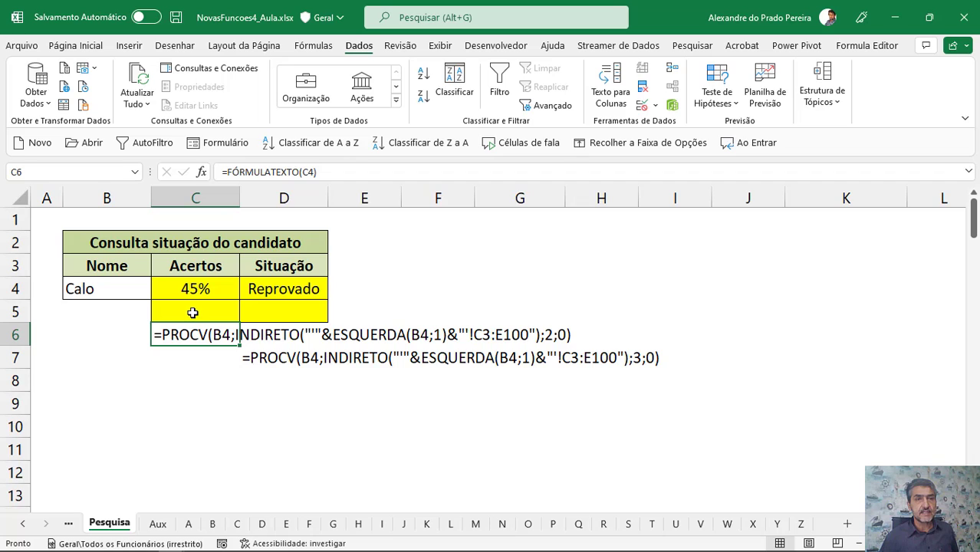